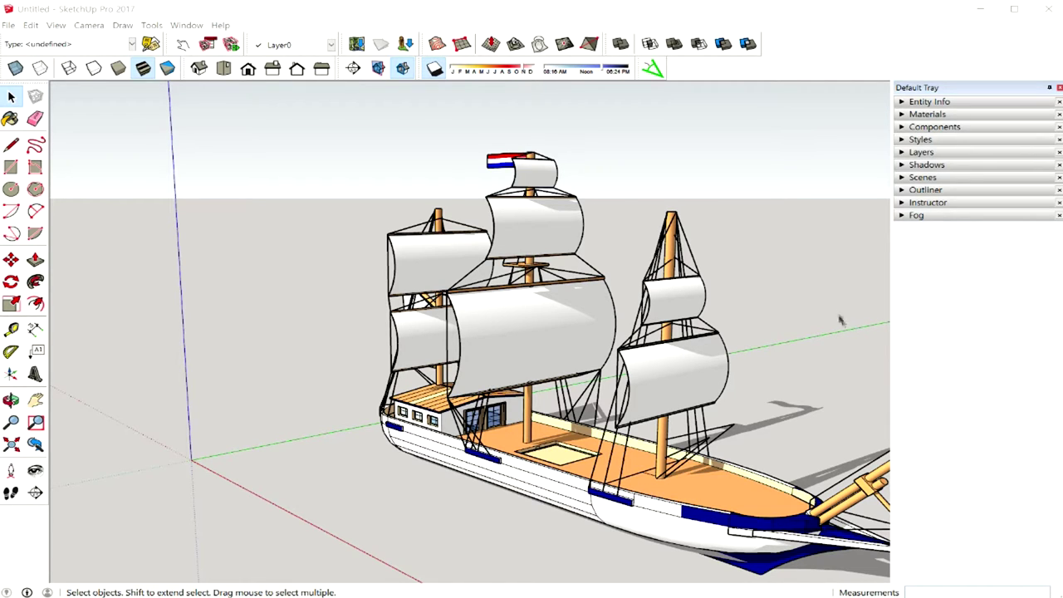
# Draw a circle on the ground beside the ship, centred near the axes origin.
pyautogui.moveTo(762, 340)
pyautogui.mouseDown(button='middle')
pyautogui.moveTo(750, 328)
pyautogui.moveTo(845, 306)
pyautogui.mouseUp(button='middle')
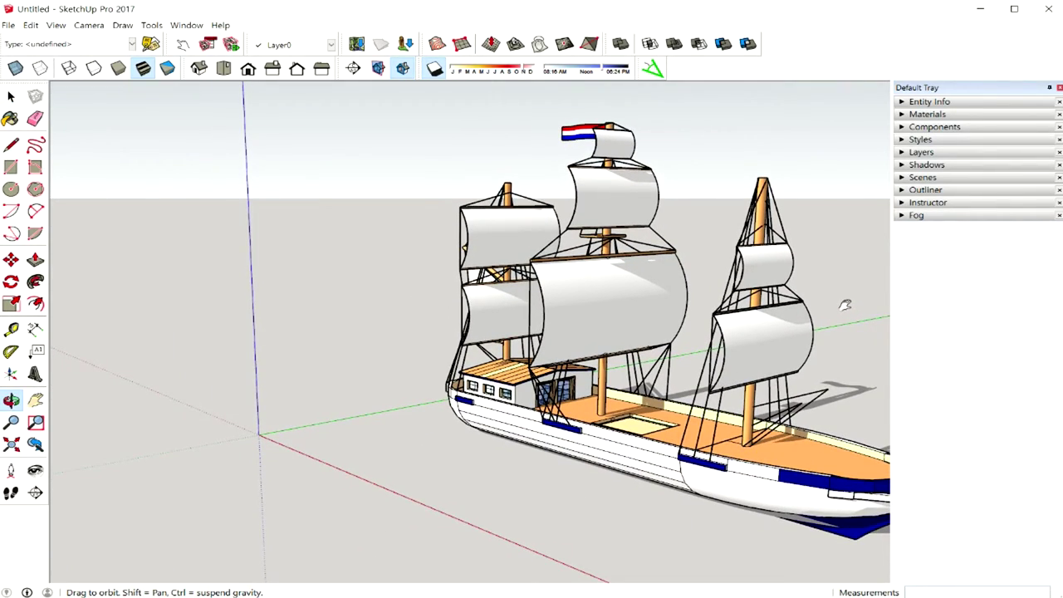
pyautogui.moveTo(845, 306); pyautogui.dragTo(845, 306, button='middle')
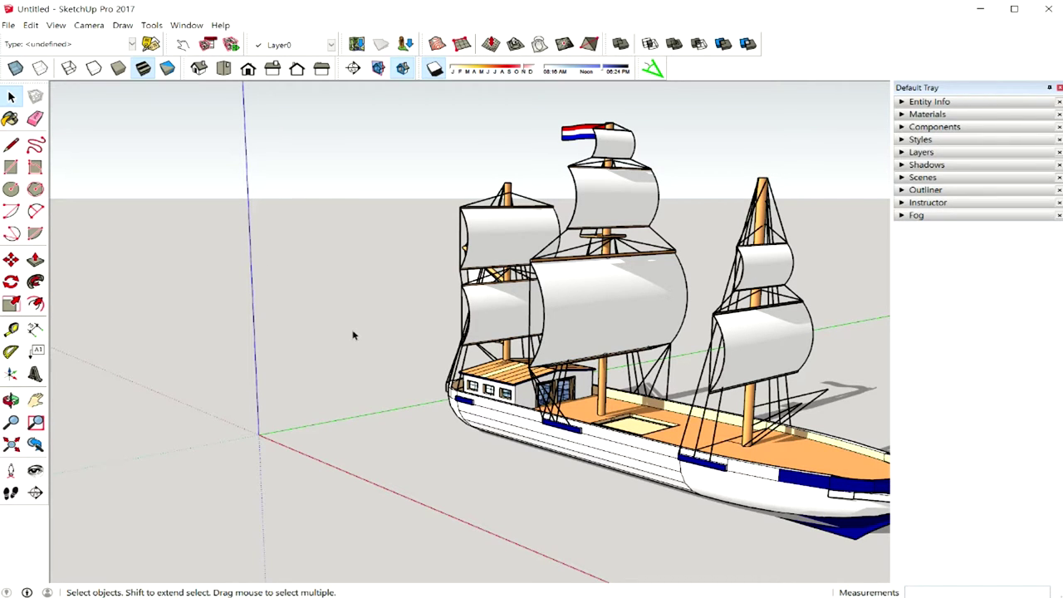
pyautogui.moveTo(354, 336); pyautogui.dragTo(352, 353, button='middle')
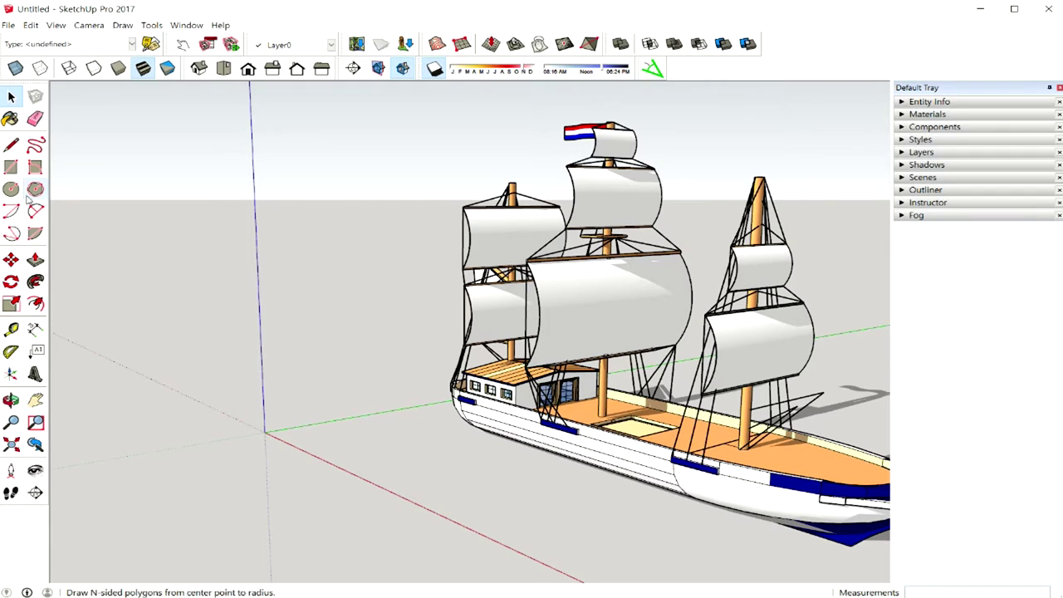
pyautogui.click(11, 189)
pyautogui.click(236, 479)
pyautogui.click(307, 497)
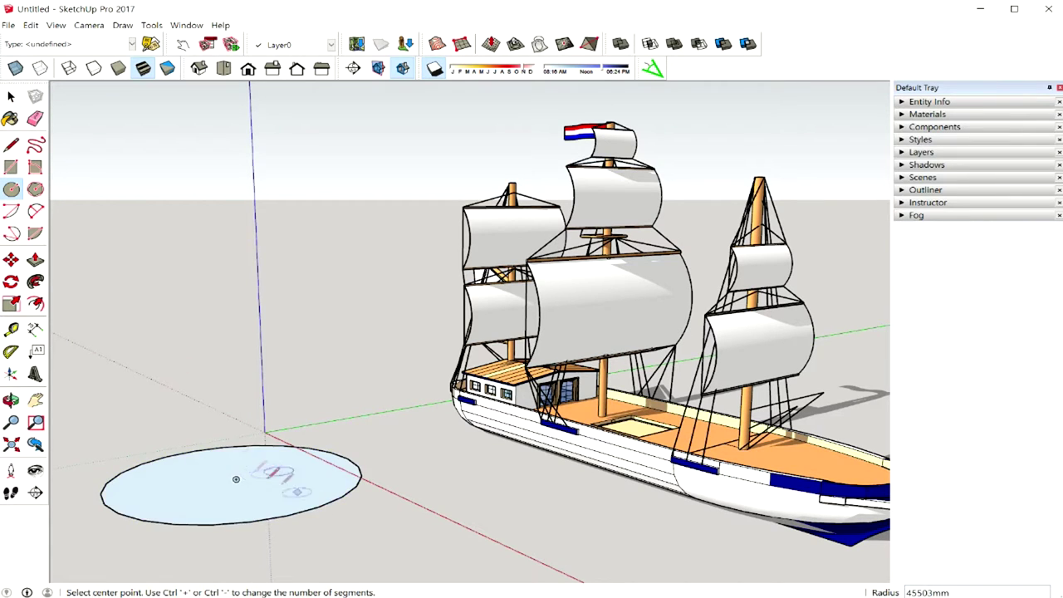
pyautogui.moveTo(308, 497); pyautogui.dragTo(397, 449, button='middle')
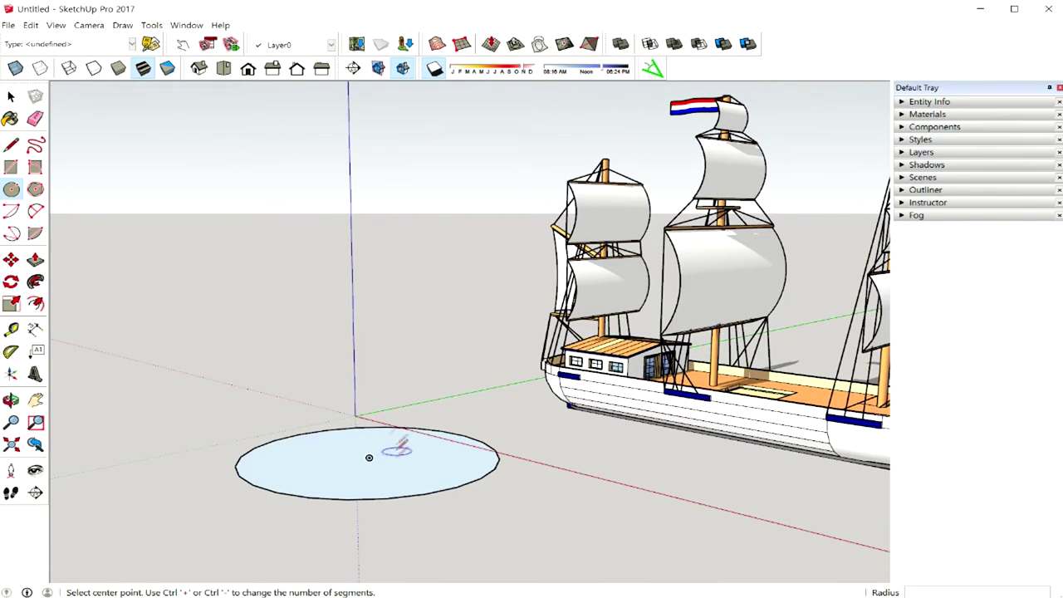
pyautogui.press('space')
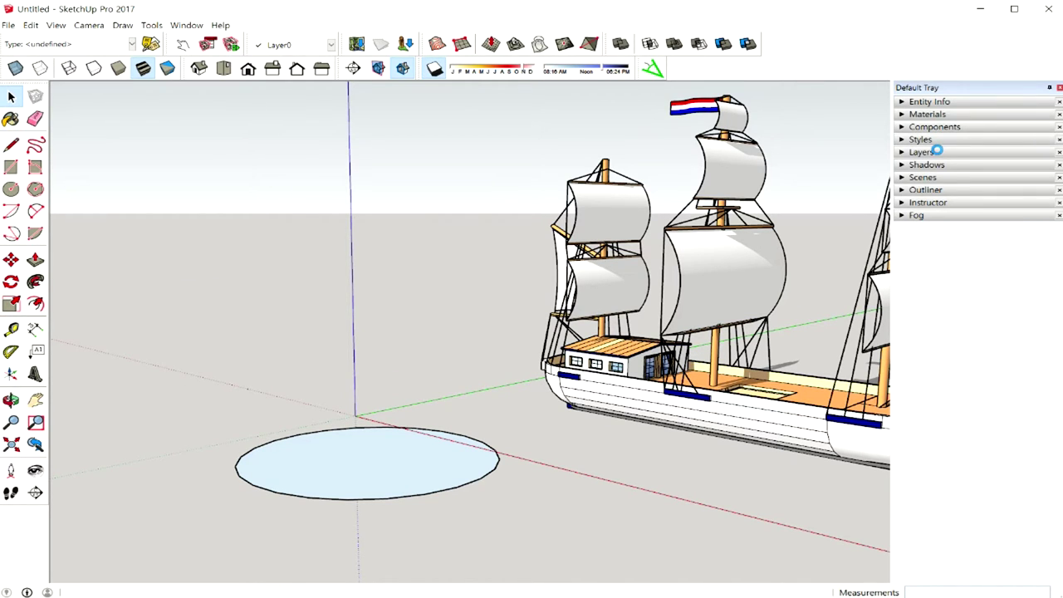
# Paint the circle face with the dark Material61.
pyautogui.press('b')
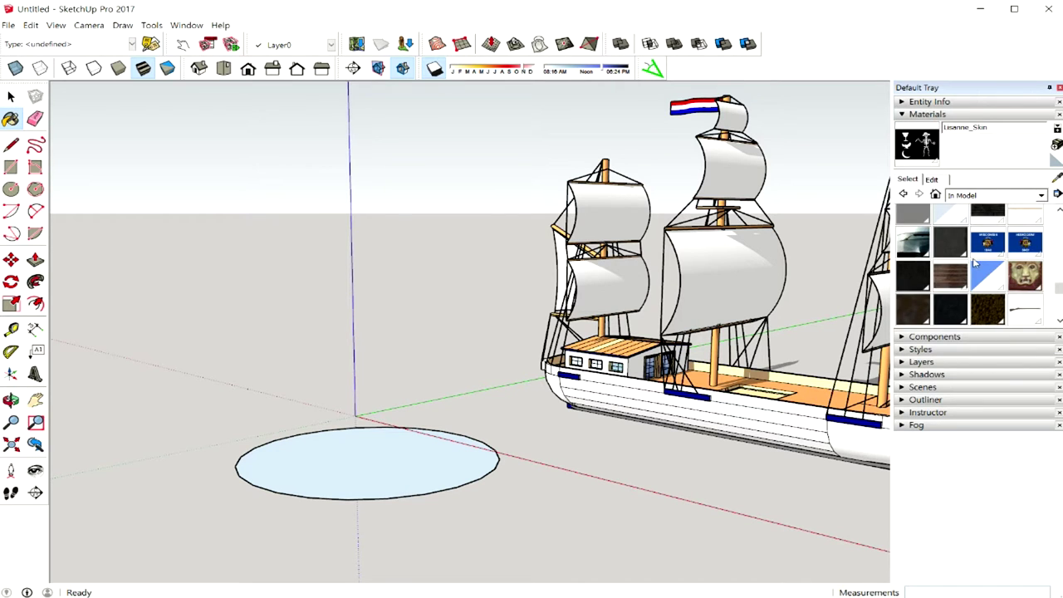
pyautogui.scroll(2, 975, 263)
pyautogui.click(950, 306)
pyautogui.click(408, 464)
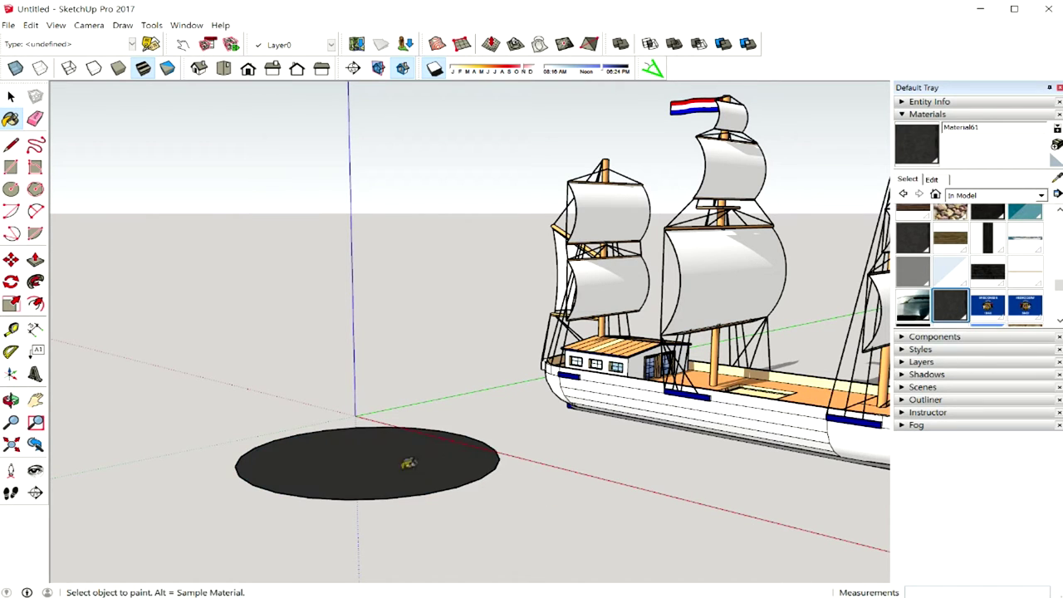
pyautogui.moveTo(408, 463); pyautogui.dragTo(445, 458, button='middle')
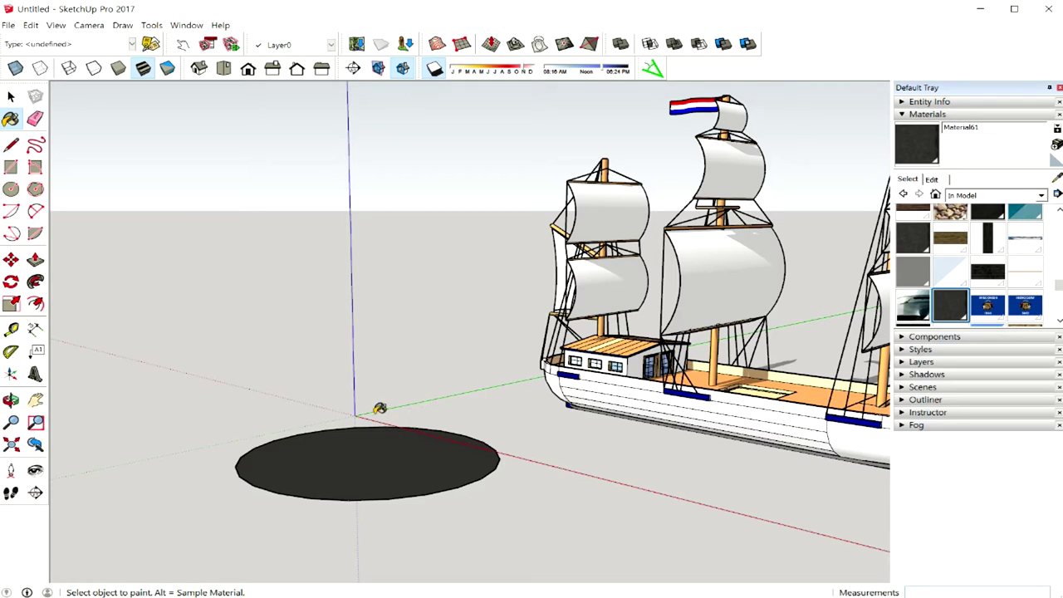
# Push/Pull the dark circle up about 67000 mm into a tall cylinder beside the ship.
pyautogui.press('p')
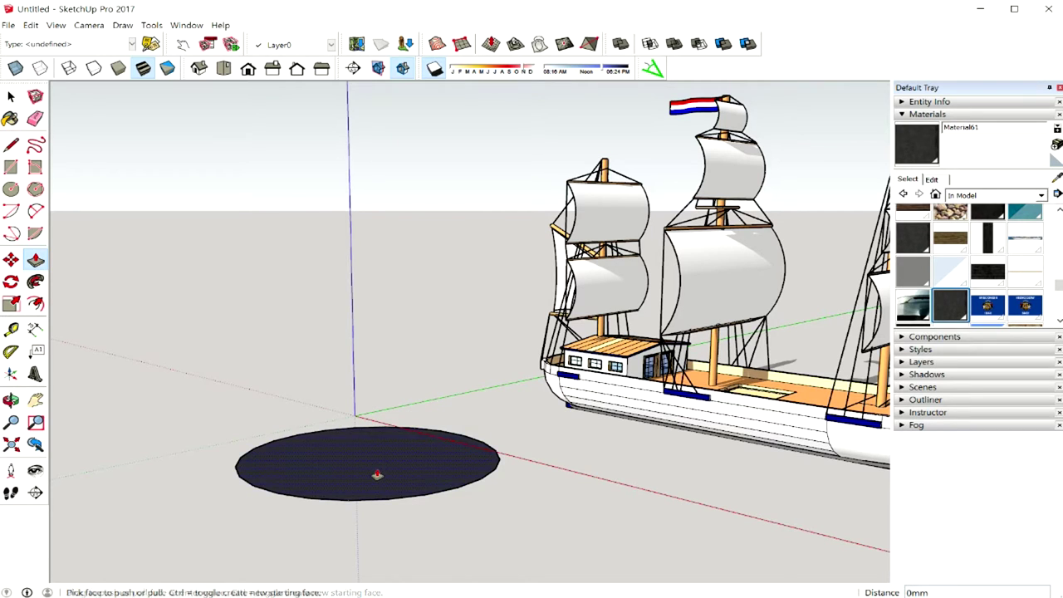
pyautogui.moveTo(377, 474); pyautogui.dragTo(383, 296)
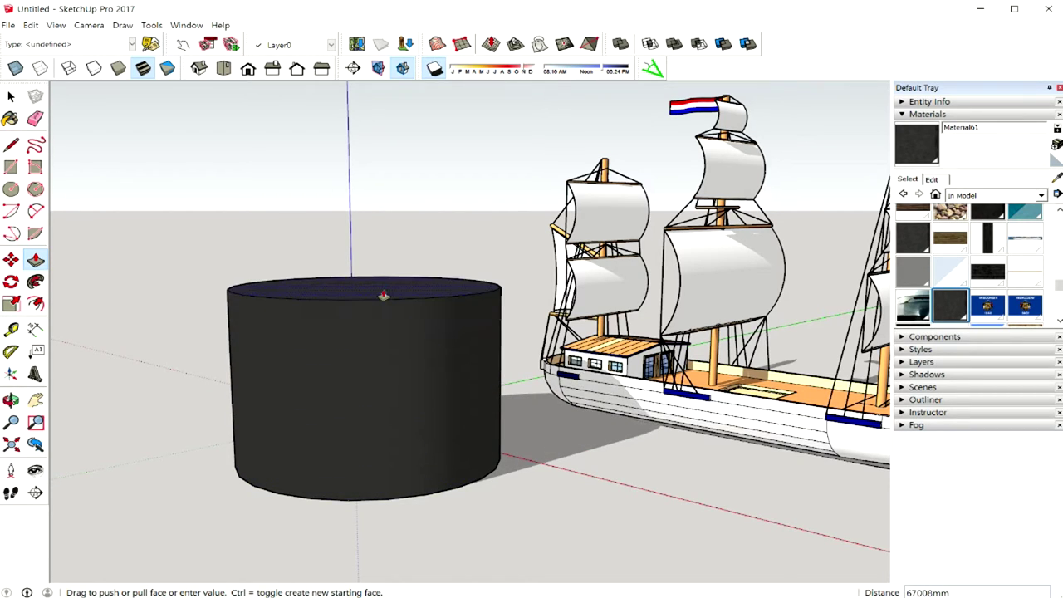
pyautogui.moveTo(382, 355)
pyautogui.mouseDown(button='middle')
pyautogui.moveTo(408, 357)
pyautogui.moveTo(383, 369)
pyautogui.mouseUp(button='middle')
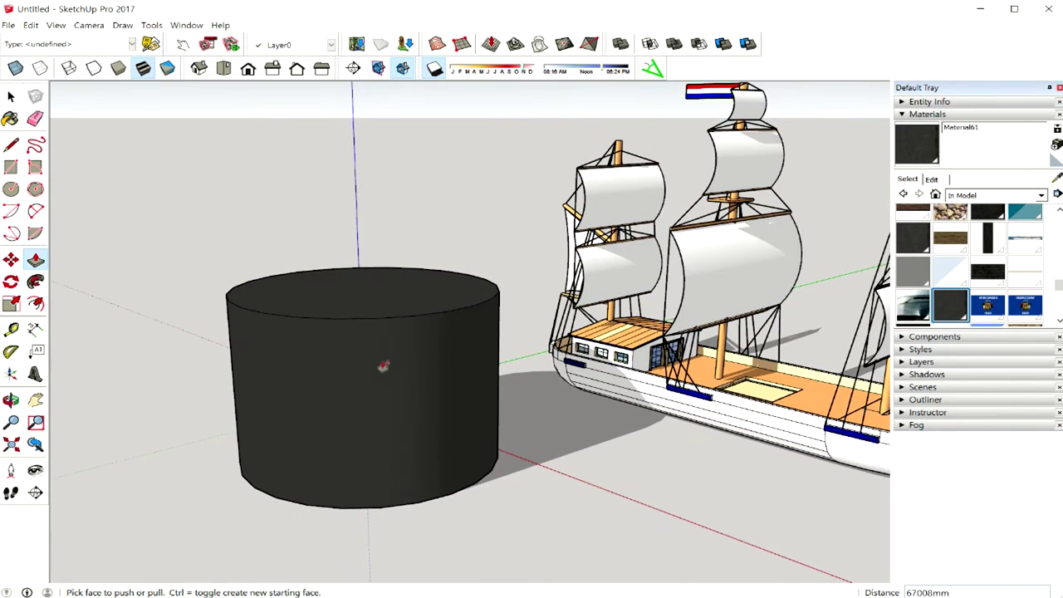
pyautogui.press('space')
pyautogui.click(390, 391)
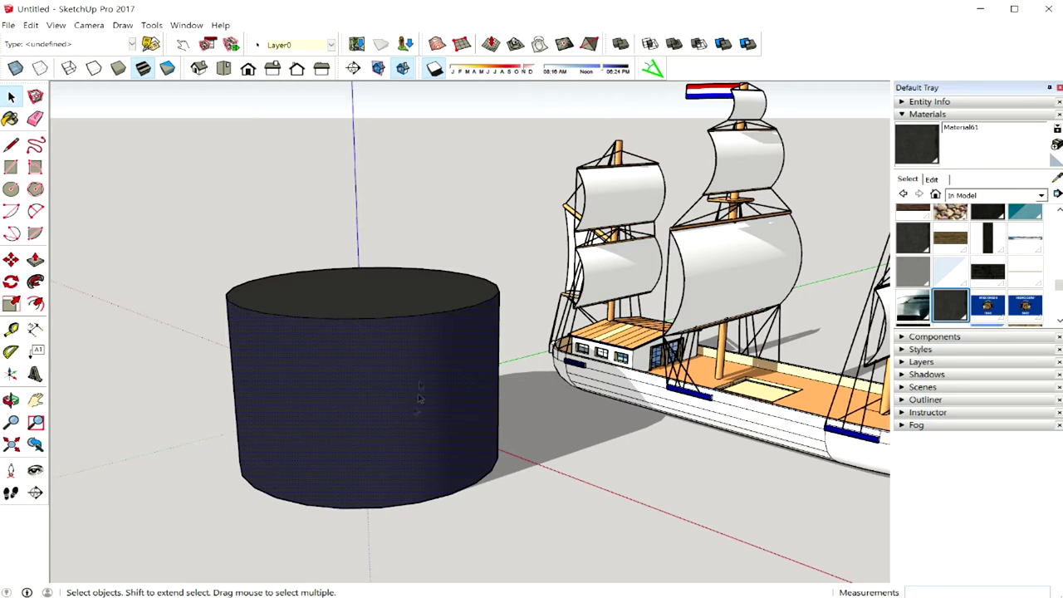
# Open the Entity Info panel and inspect the cylinder's top and side faces.
pyautogui.click(914, 101)
pyautogui.click(422, 313)
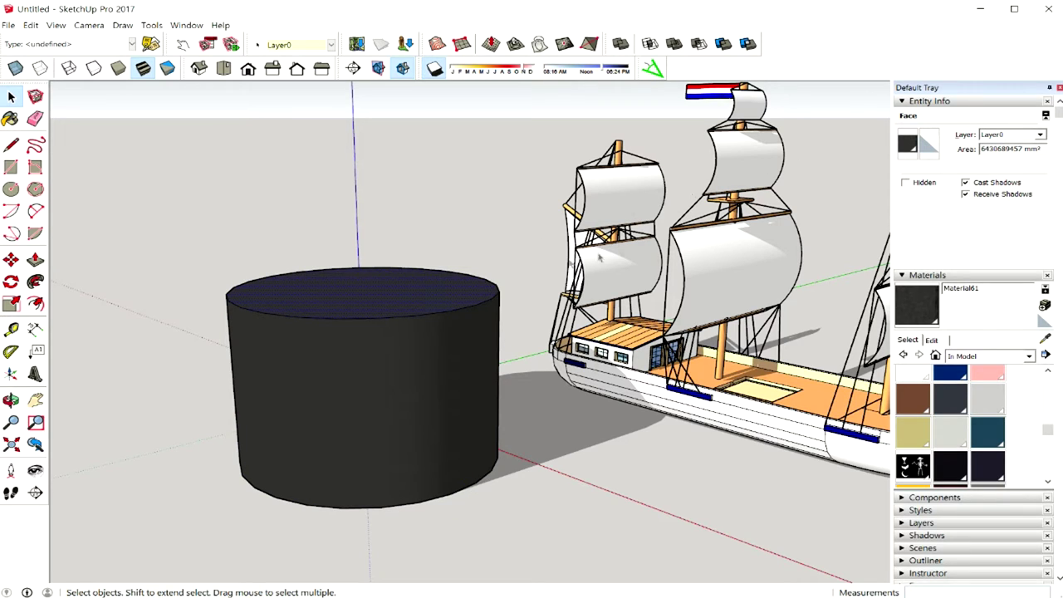
pyautogui.click(434, 392)
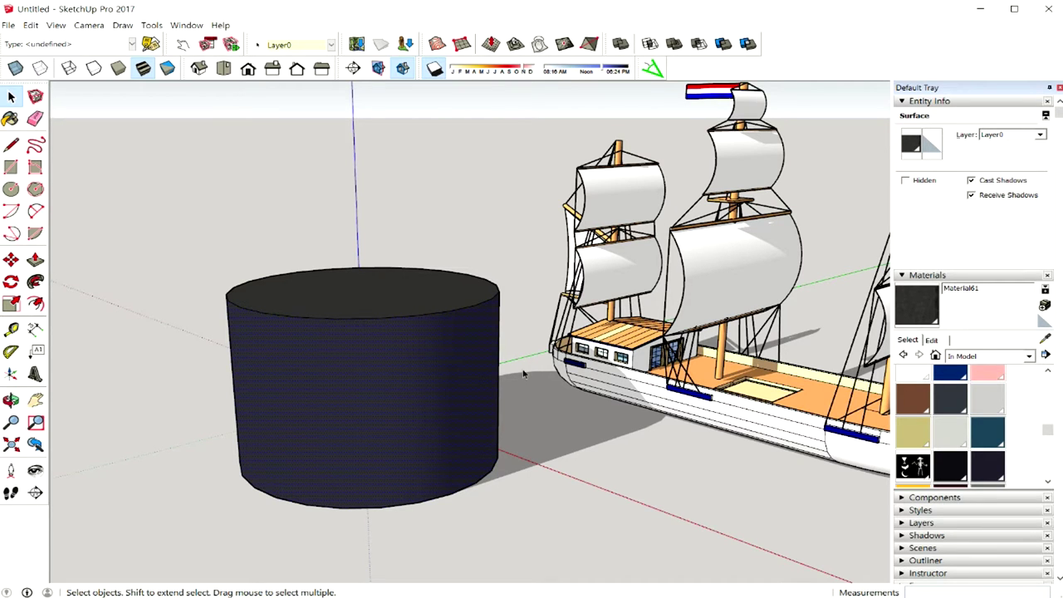
pyautogui.moveTo(524, 374); pyautogui.dragTo(615, 366, button='middle')
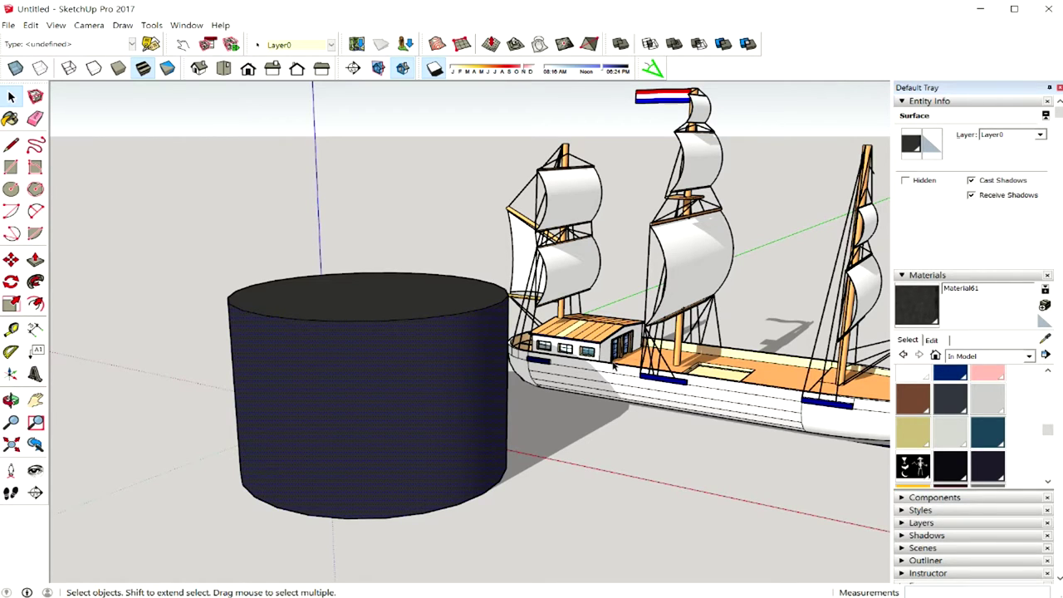
pyautogui.click(426, 306)
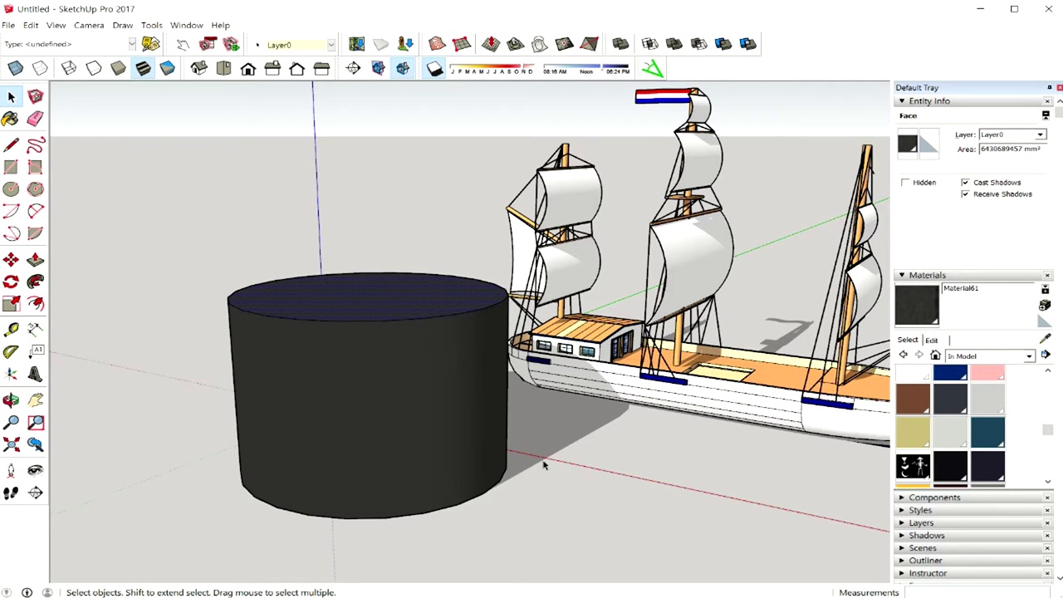
# Paint the cylinder's curved side with the plain Default material.
pyautogui.moveTo(544, 466); pyautogui.dragTo(521, 472, button='middle')
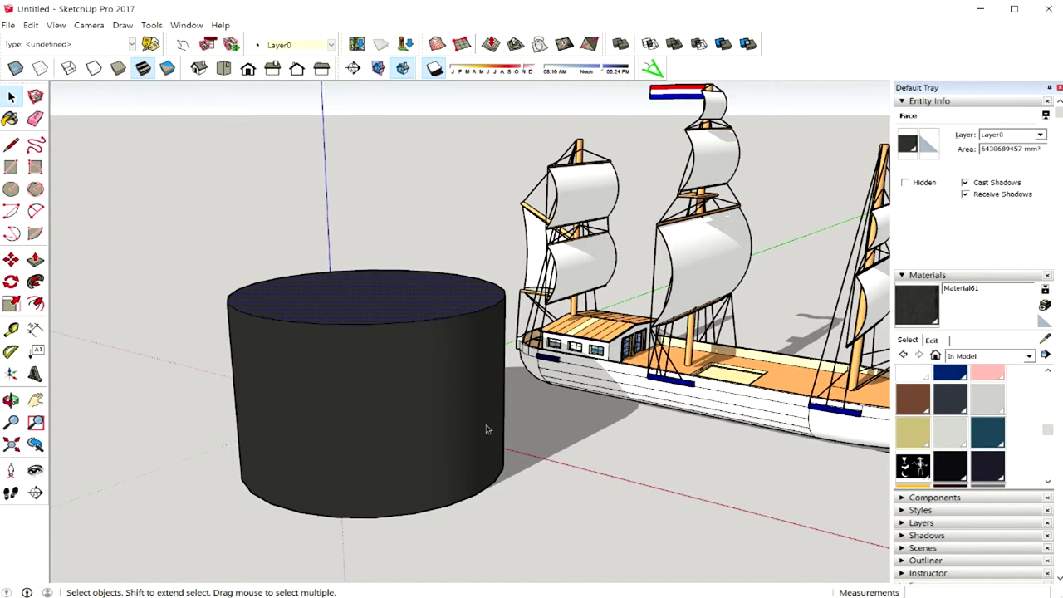
pyautogui.click(435, 437)
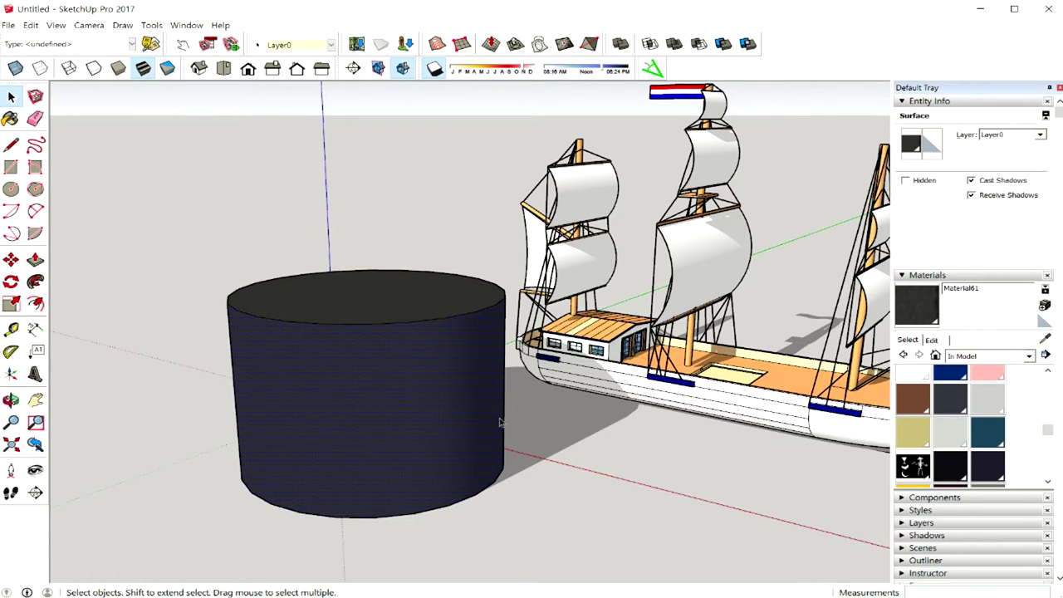
pyautogui.moveTo(424, 435)
pyautogui.mouseDown(button='middle')
pyautogui.moveTo(467, 429)
pyautogui.moveTo(422, 429)
pyautogui.mouseUp(button='middle')
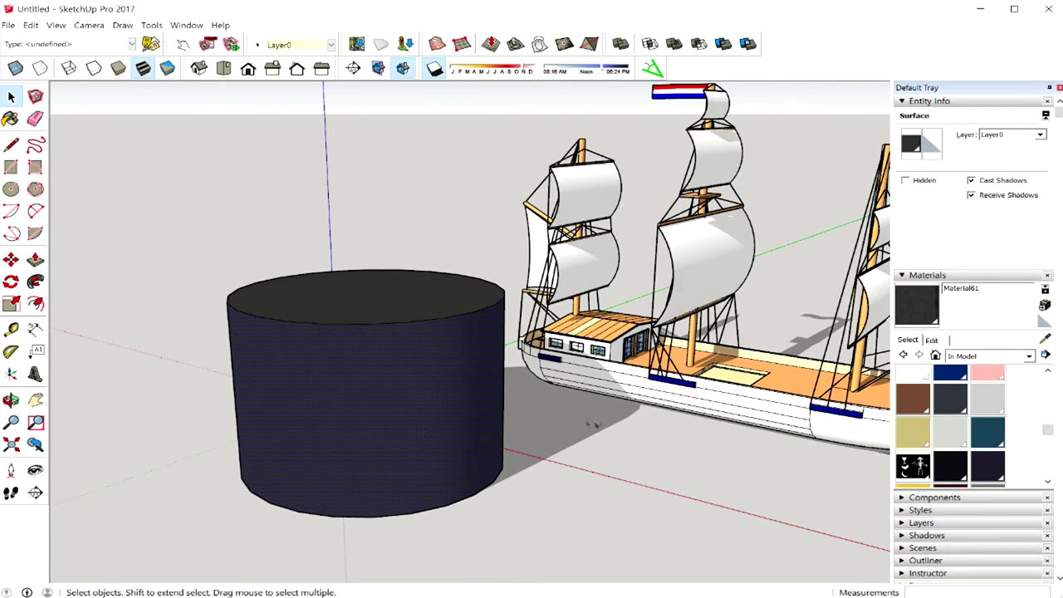
pyautogui.moveTo(495, 424)
pyautogui.mouseDown(button='middle')
pyautogui.moveTo(473, 423)
pyautogui.moveTo(532, 452)
pyautogui.mouseUp(button='middle')
pyautogui.click(533, 480)
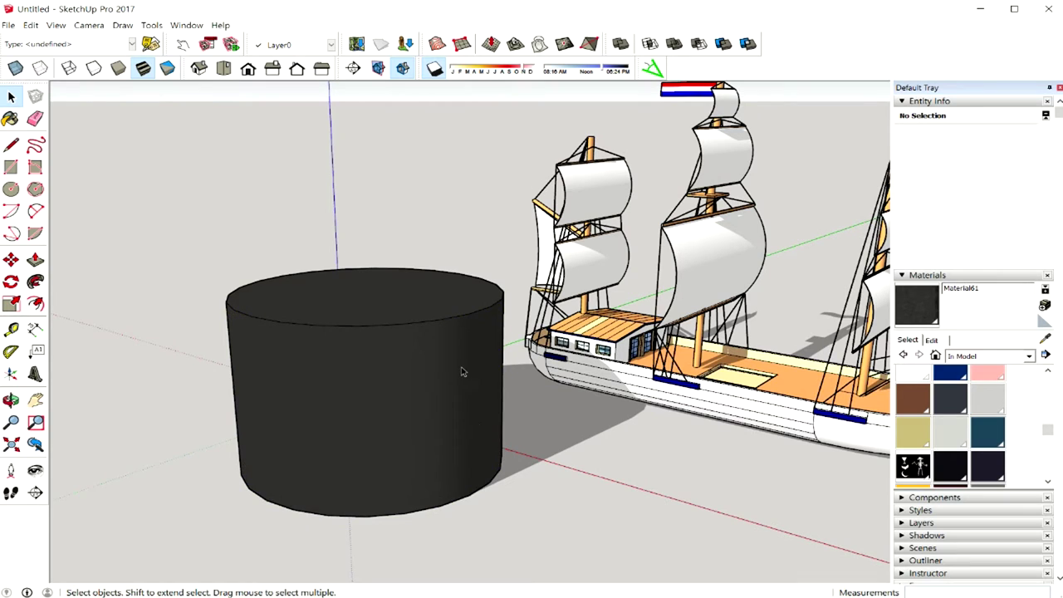
pyautogui.click(1046, 322)
pyautogui.click(297, 428)
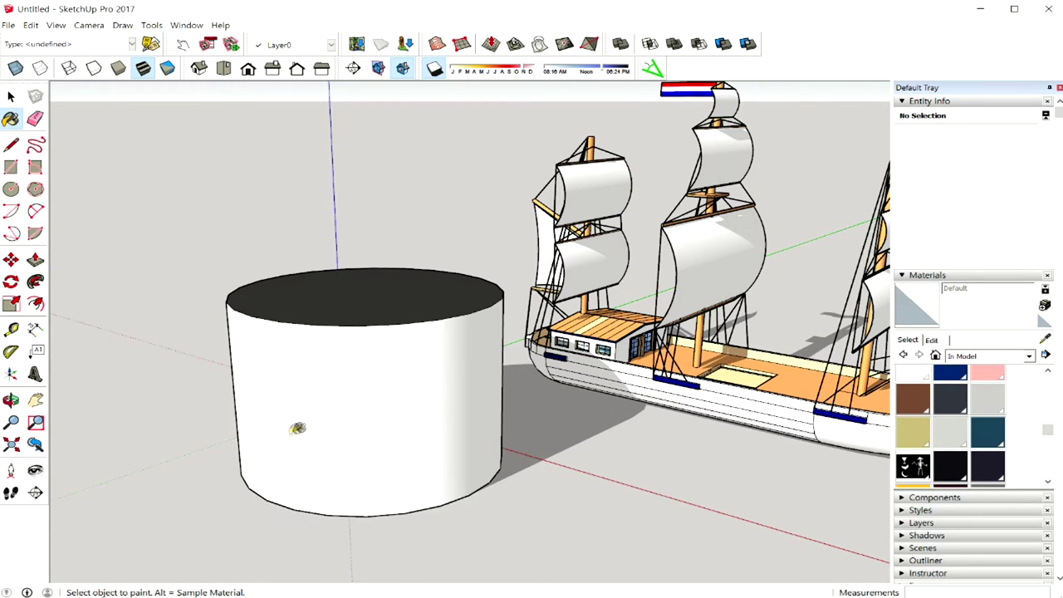
# Paint the cylinder's top with the Default material so the whole cylinder is white.
pyautogui.click(344, 301)
pyautogui.press('space')
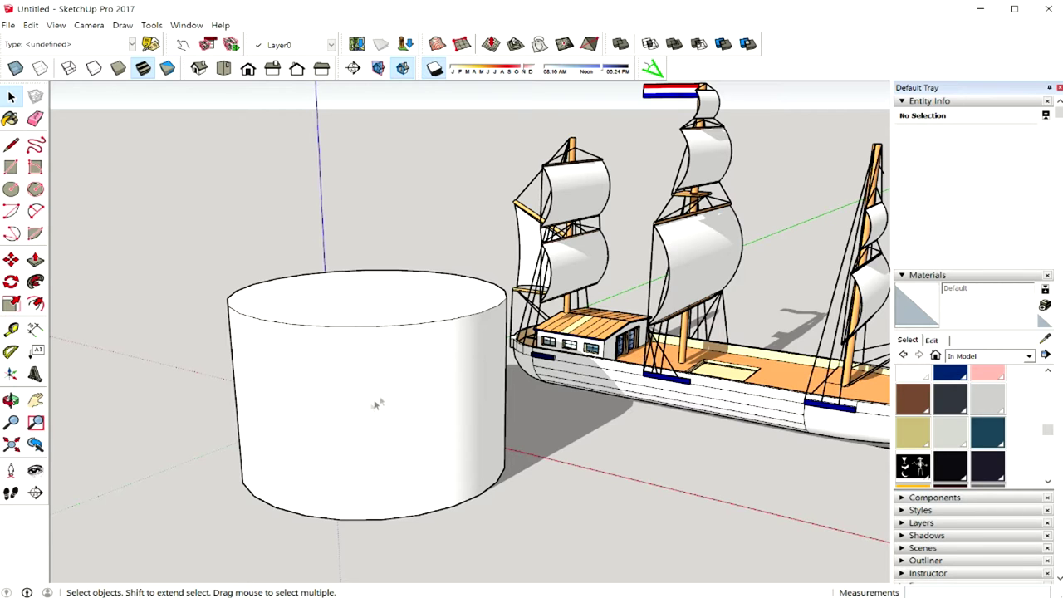
pyautogui.moveTo(526, 407); pyautogui.dragTo(875, 399, button='middle')
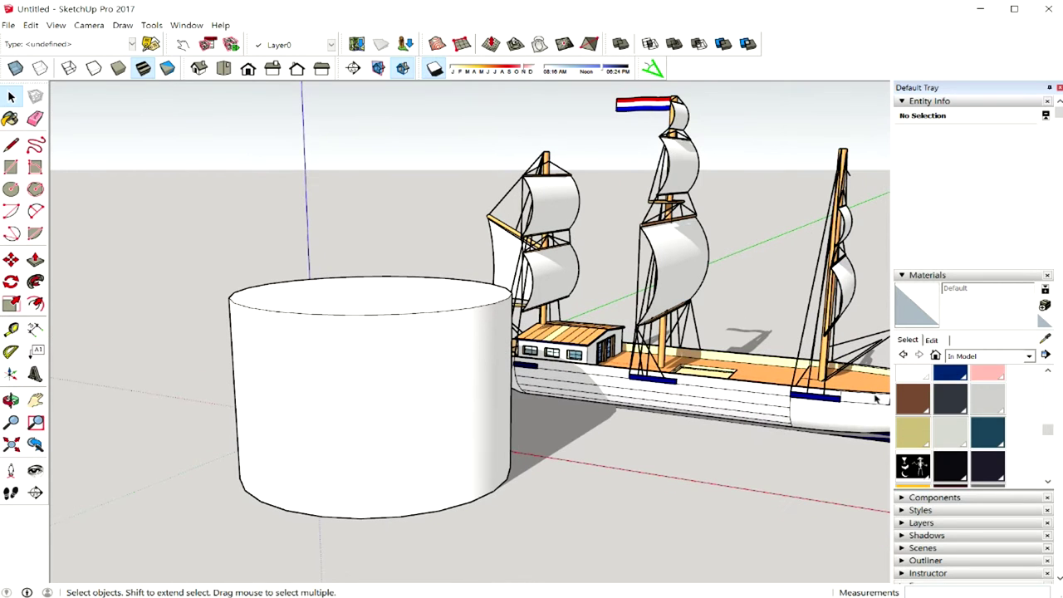
# Try Carpet Diamond Olive from Carpet and Fabrics on the cylinder side, then undo it.
pyautogui.click(1033, 361)
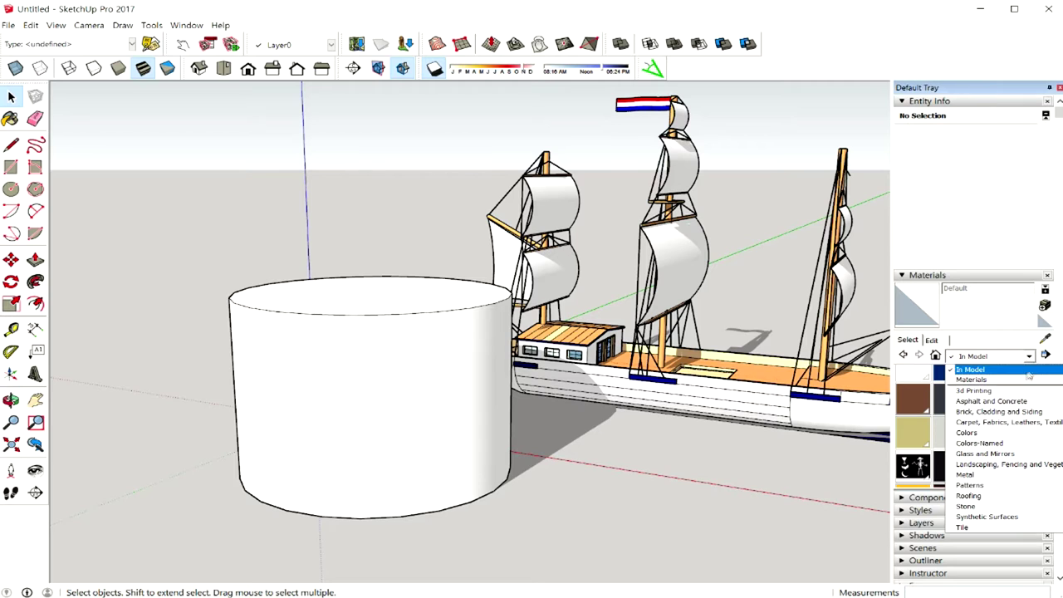
pyautogui.click(1035, 422)
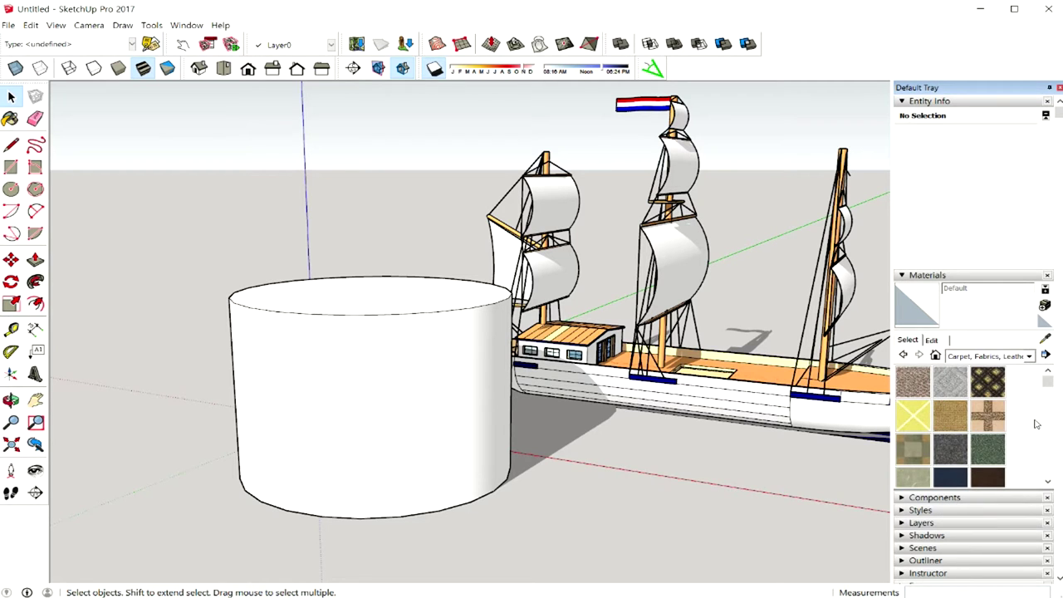
pyautogui.click(996, 387)
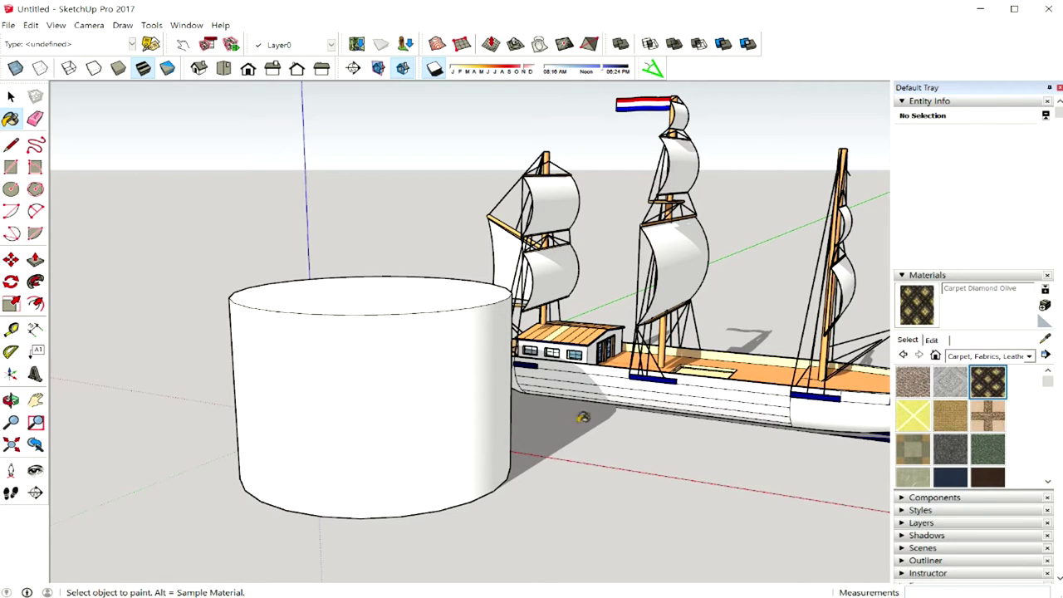
pyautogui.click(389, 394)
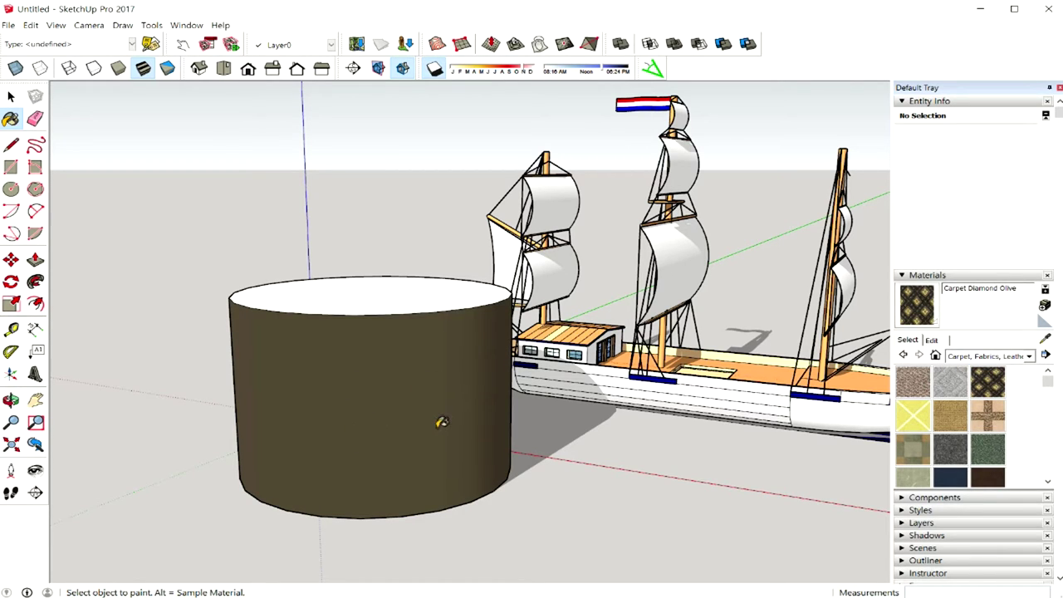
pyautogui.hotkey('ctrl', 'z')
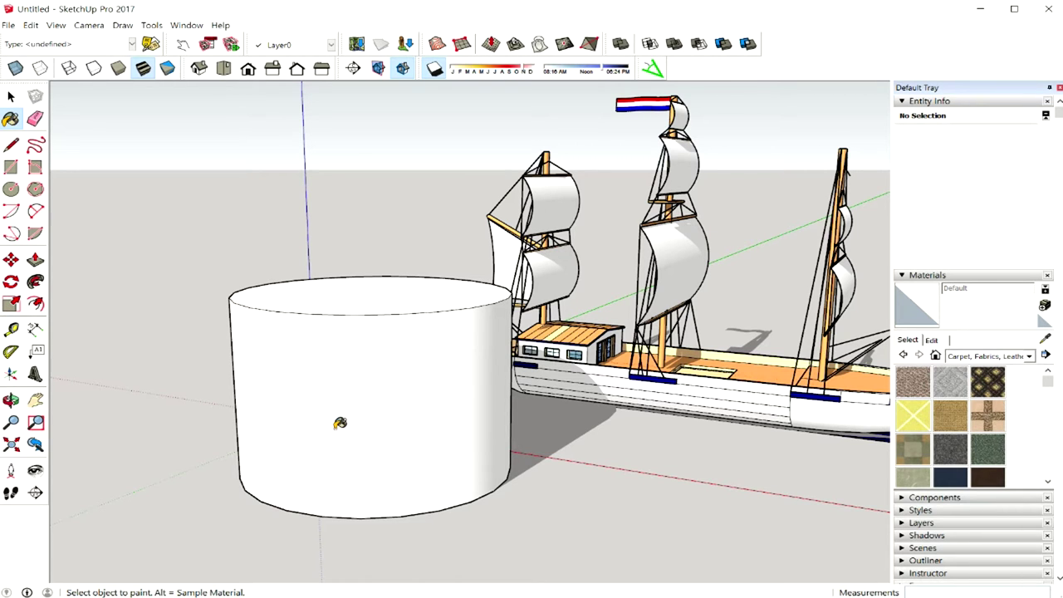
pyautogui.moveTo(341, 404); pyautogui.dragTo(347, 411, button='middle')
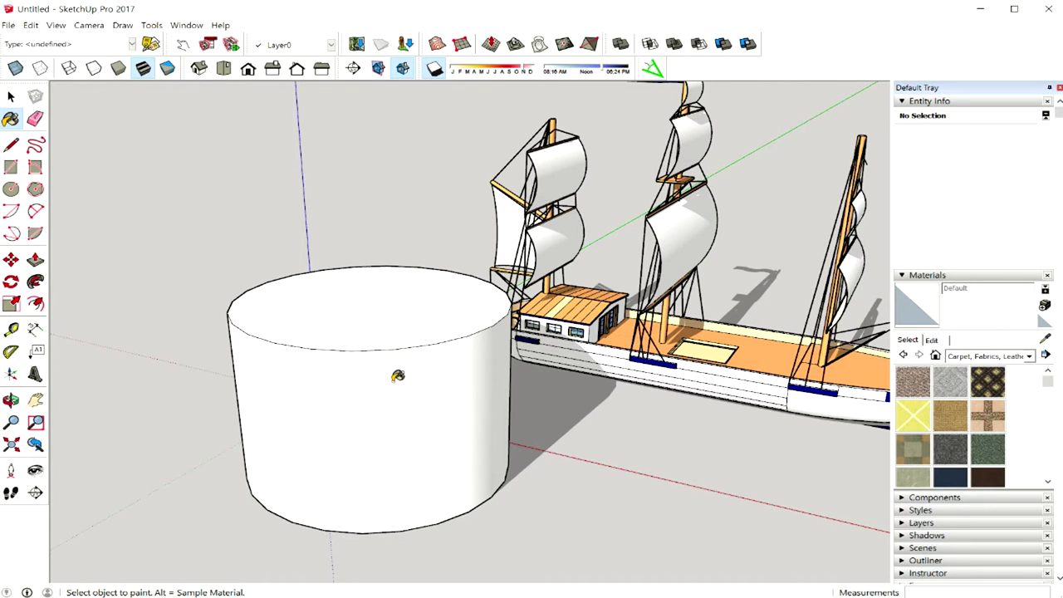
pyautogui.press('space')
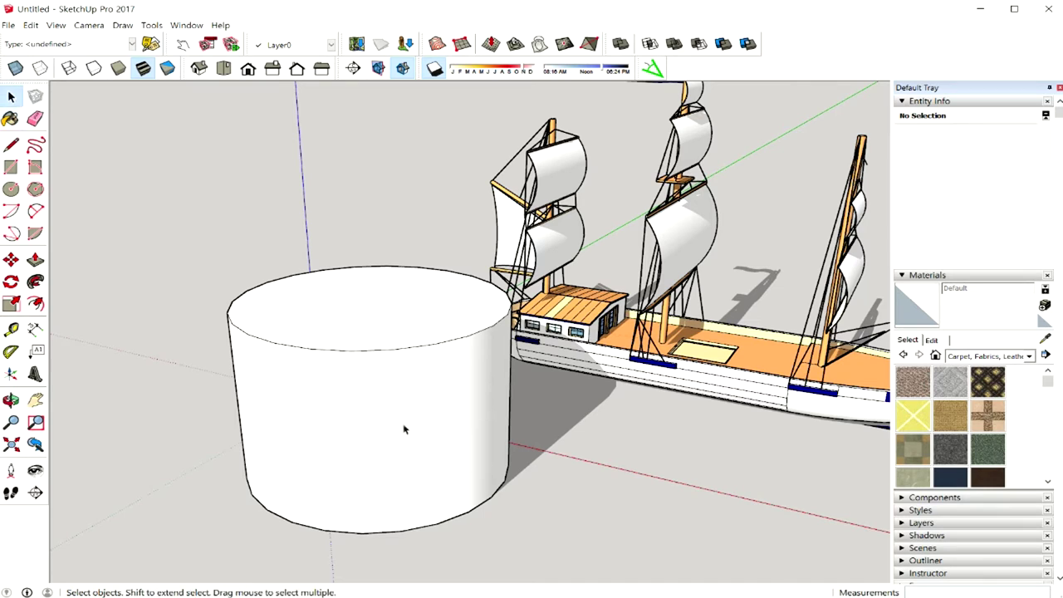
# Turn on Hidden Geometry to reveal the cylinder's facet lines.
pyautogui.click(402, 430)
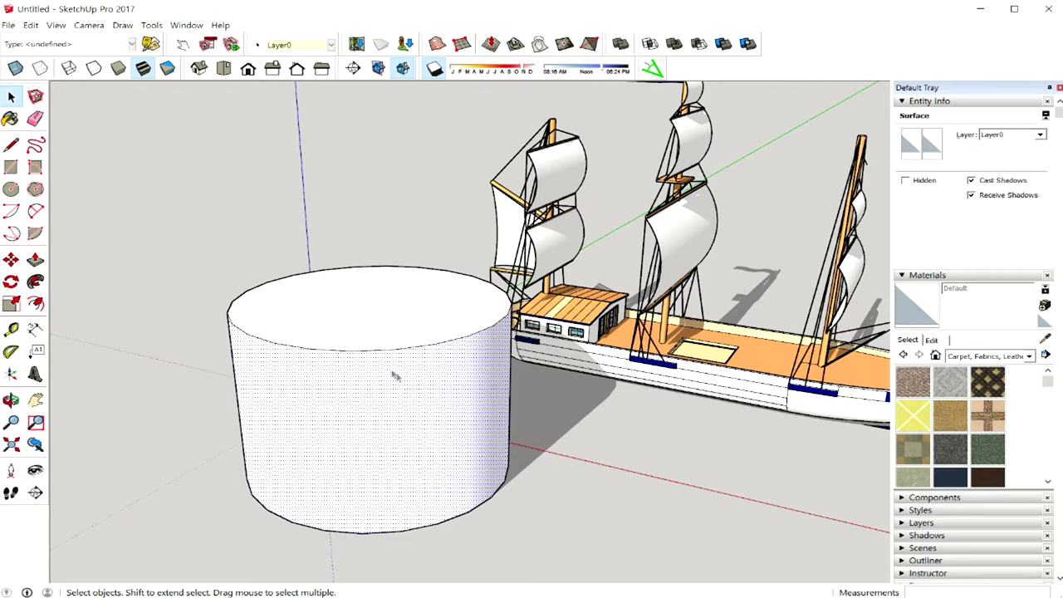
pyautogui.click(63, 25)
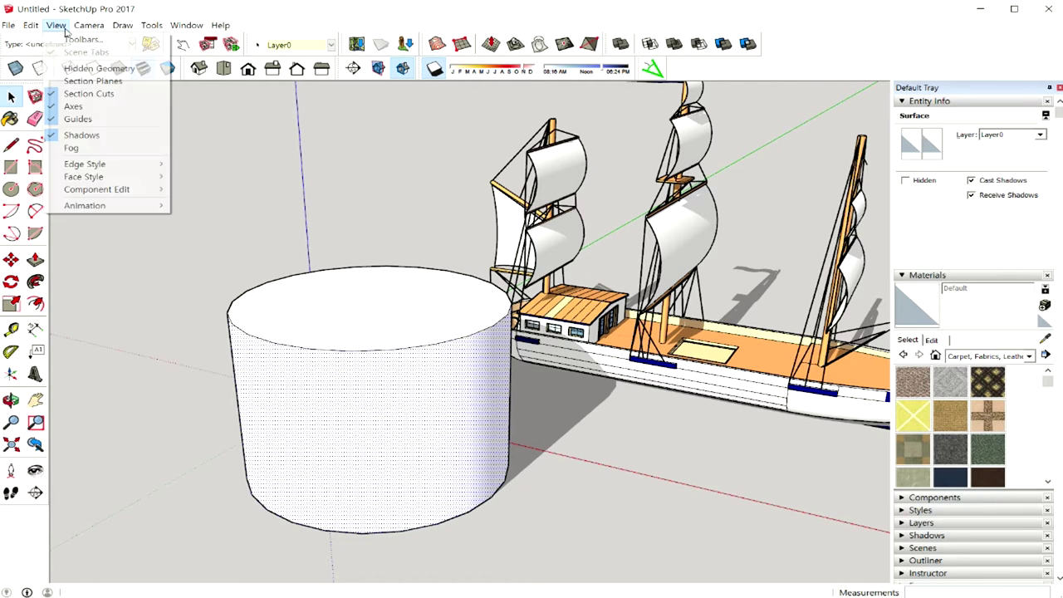
pyautogui.click(80, 70)
pyautogui.moveTo(314, 260)
pyautogui.mouseDown(button='middle')
pyautogui.moveTo(371, 304)
pyautogui.moveTo(424, 277)
pyautogui.mouseUp(button='middle')
pyautogui.click(592, 490)
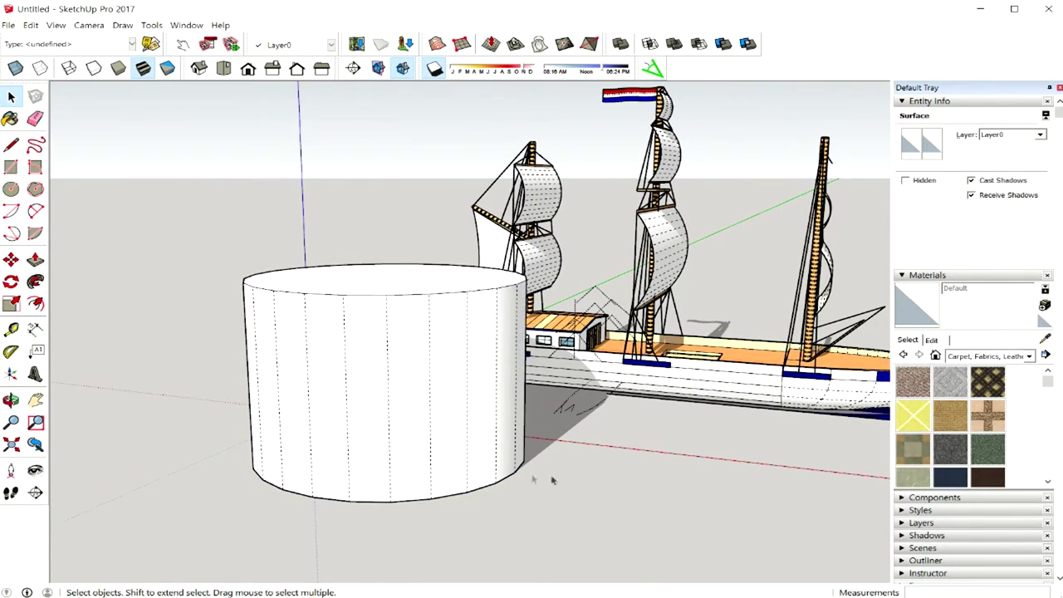
# Paint a single selected facet of the cylinder side with Carpet Diamond Olive.
pyautogui.click(399, 441)
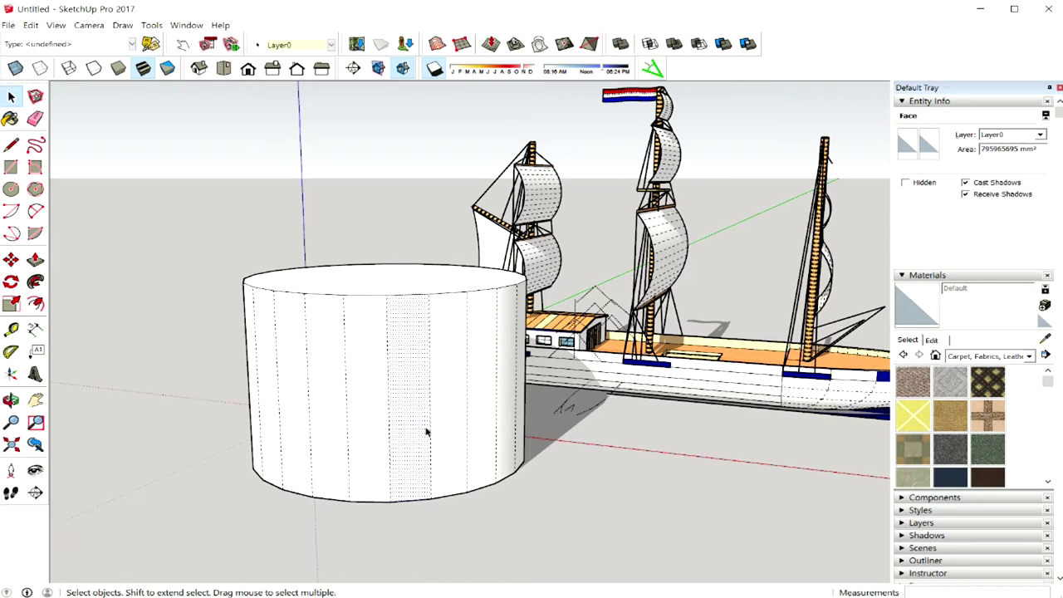
pyautogui.moveTo(463, 418); pyautogui.dragTo(430, 413, button='middle')
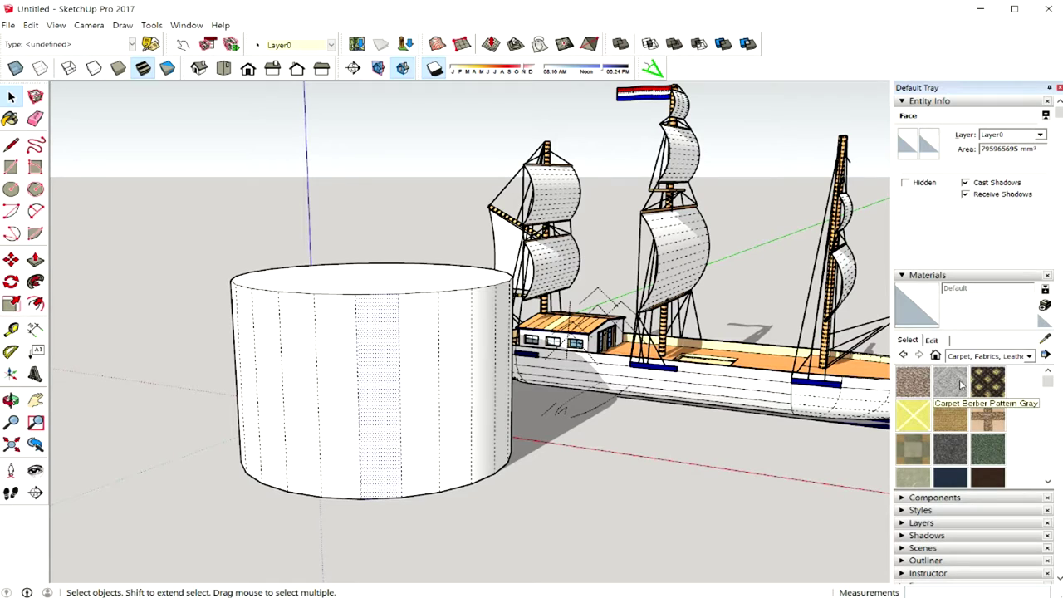
pyautogui.click(993, 382)
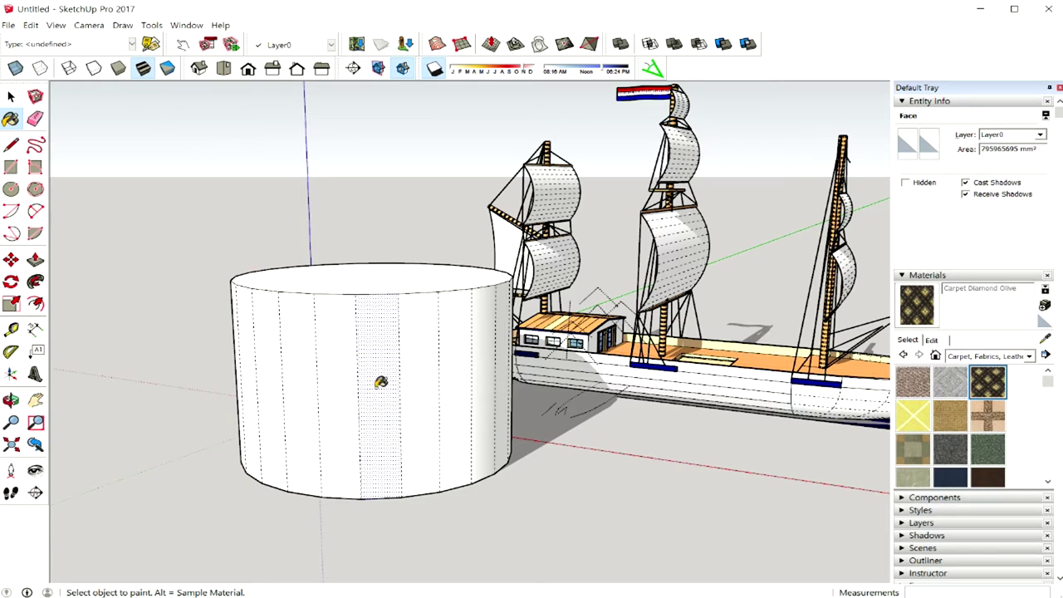
pyautogui.click(384, 368)
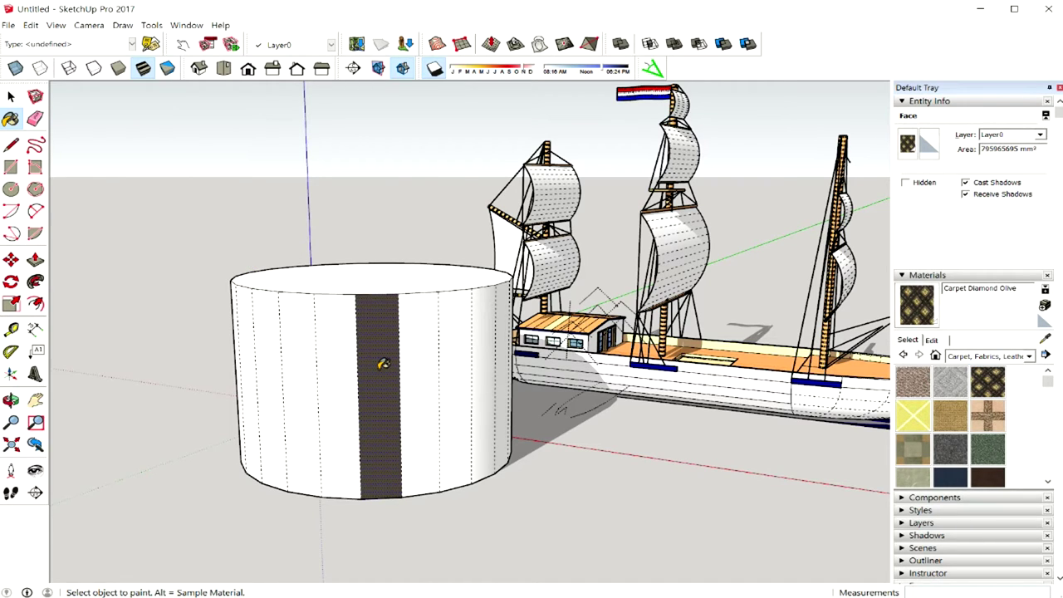
pyautogui.press('space')
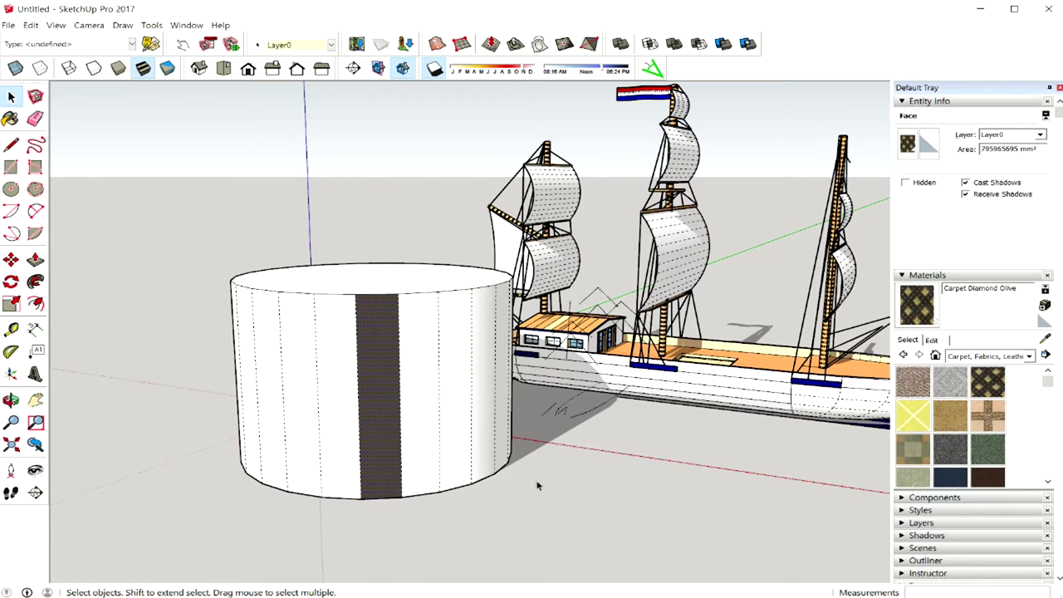
# Use Texture Position to enlarge and shift the carpet pattern so three diamonds sit centred in the strip.
pyautogui.rightClick(375, 367)
pyautogui.moveTo(448, 510)
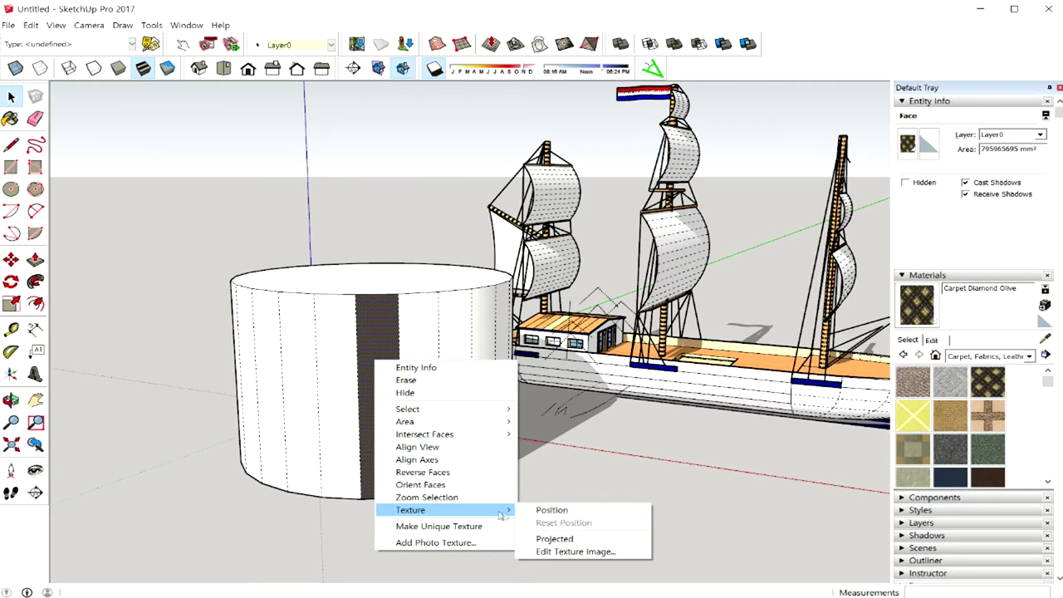
pyautogui.click(548, 510)
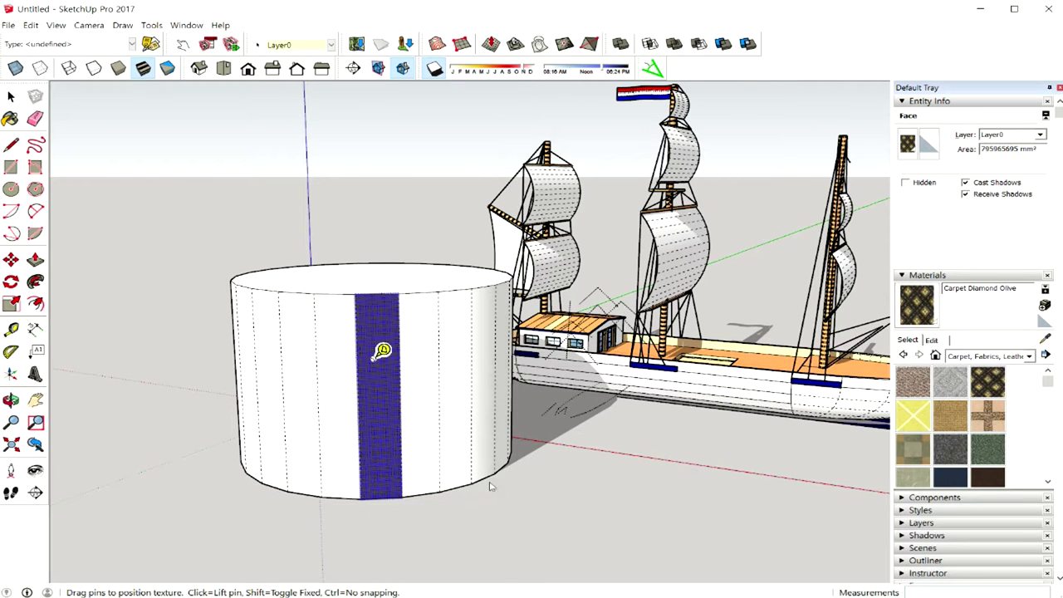
pyautogui.moveTo(410, 411); pyautogui.dragTo(391, 399, button='middle')
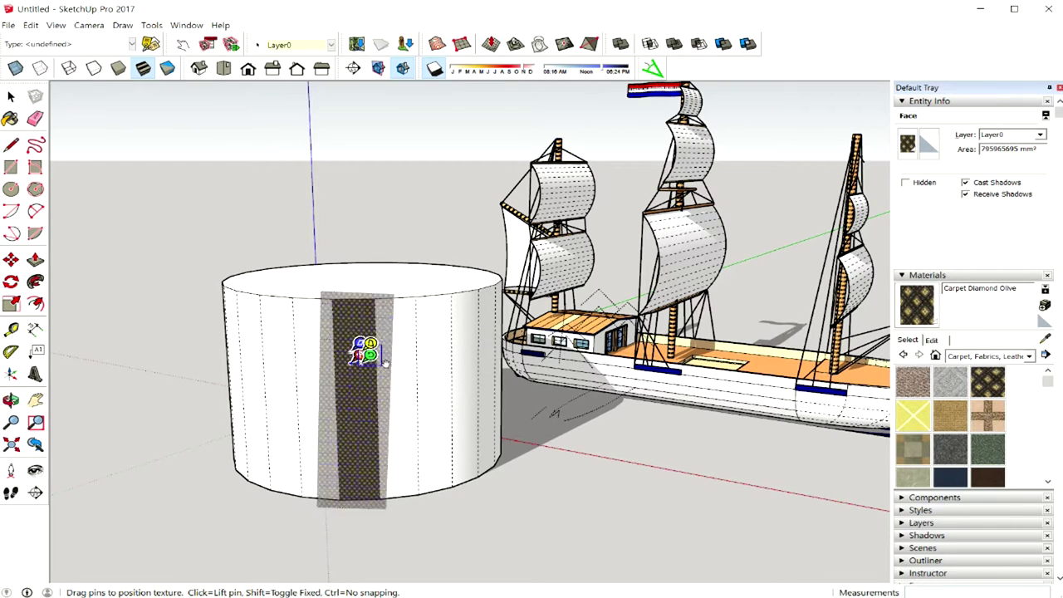
pyautogui.moveTo(400, 360)
pyautogui.mouseDown()
pyautogui.moveTo(463, 409)
pyautogui.moveTo(416, 438)
pyautogui.moveTo(451, 375)
pyautogui.moveTo(428, 356)
pyautogui.moveTo(490, 358)
pyautogui.moveTo(449, 357)
pyautogui.moveTo(468, 357)
pyautogui.mouseUp()
pyautogui.moveTo(431, 401)
pyautogui.mouseDown()
pyautogui.moveTo(449, 400)
pyautogui.moveTo(442, 426)
pyautogui.mouseUp()
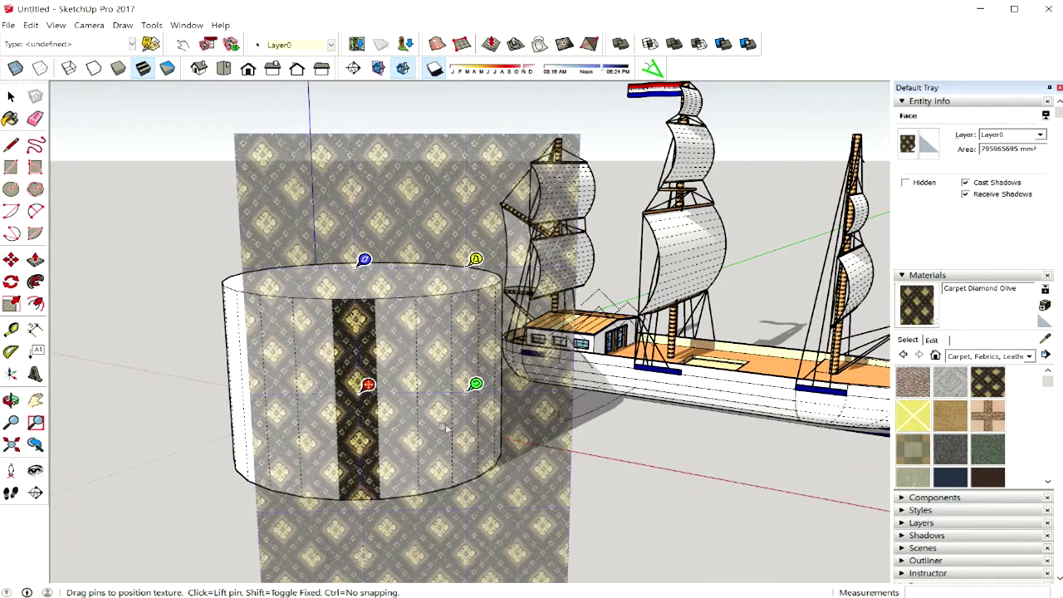
pyautogui.moveTo(475, 384)
pyautogui.mouseDown()
pyautogui.moveTo(460, 385)
pyautogui.moveTo(468, 397)
pyautogui.moveTo(462, 376)
pyautogui.moveTo(469, 387)
pyautogui.moveTo(490, 384)
pyautogui.mouseUp()
pyautogui.moveTo(408, 385); pyautogui.dragTo(409, 410)
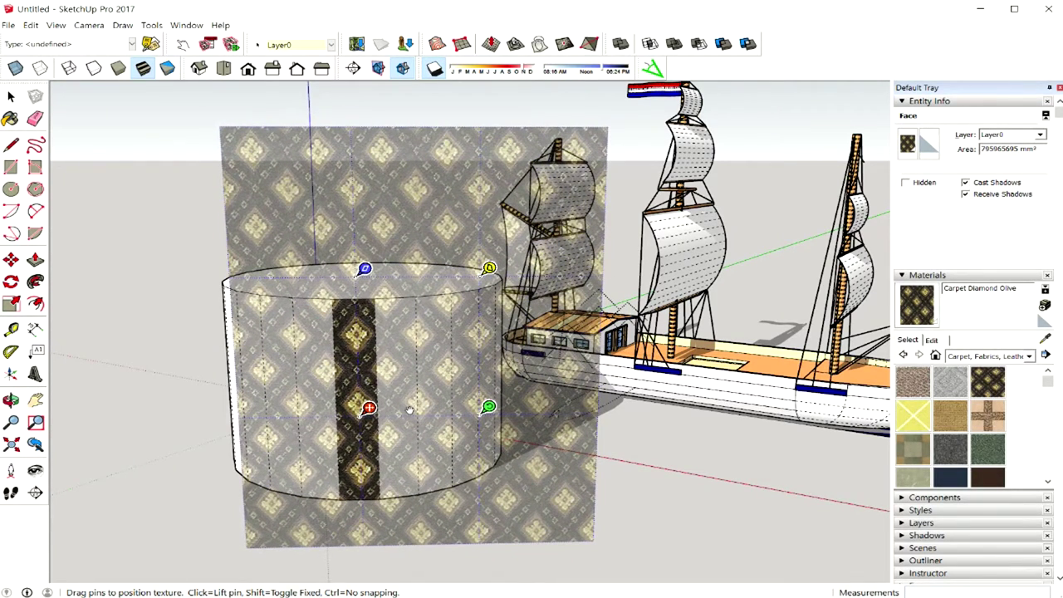
pyautogui.click(615, 465)
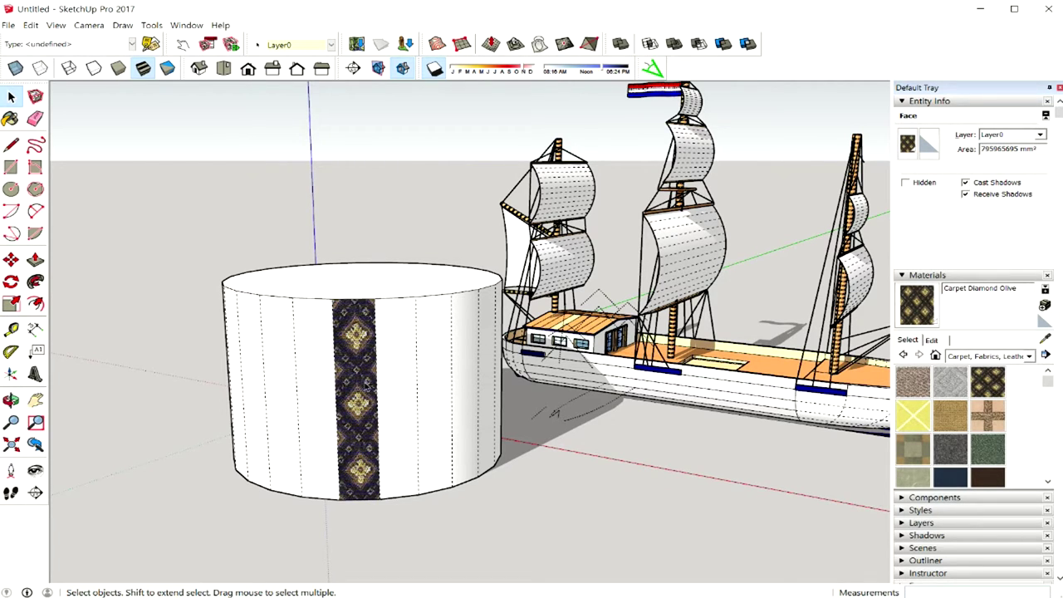
pyautogui.press('b')
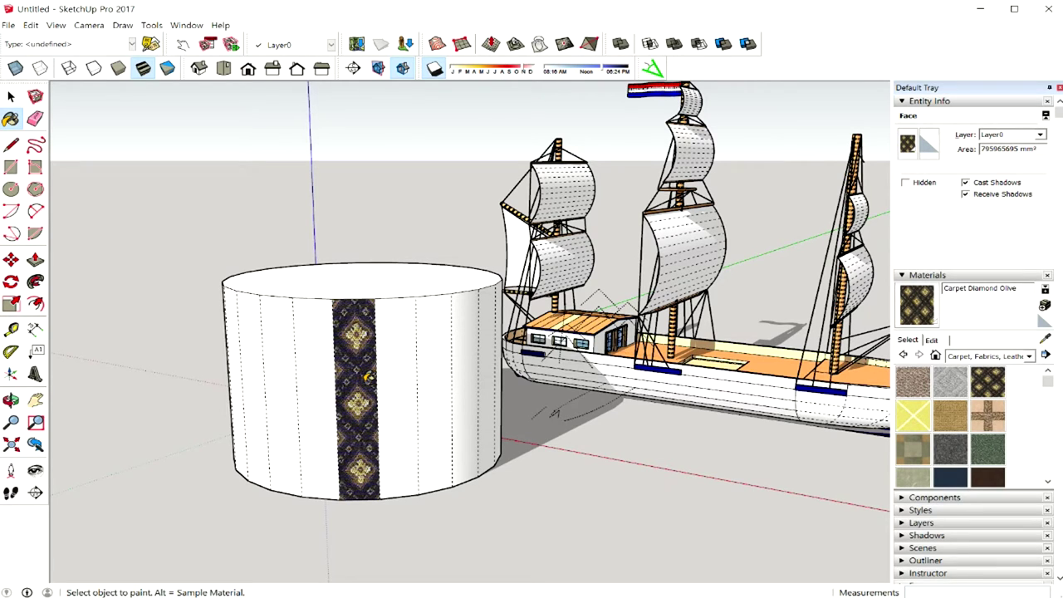
# Sample the adjusted strip texture and test-paint two neighbouring facets, then undo them.
pyautogui.press('alt')
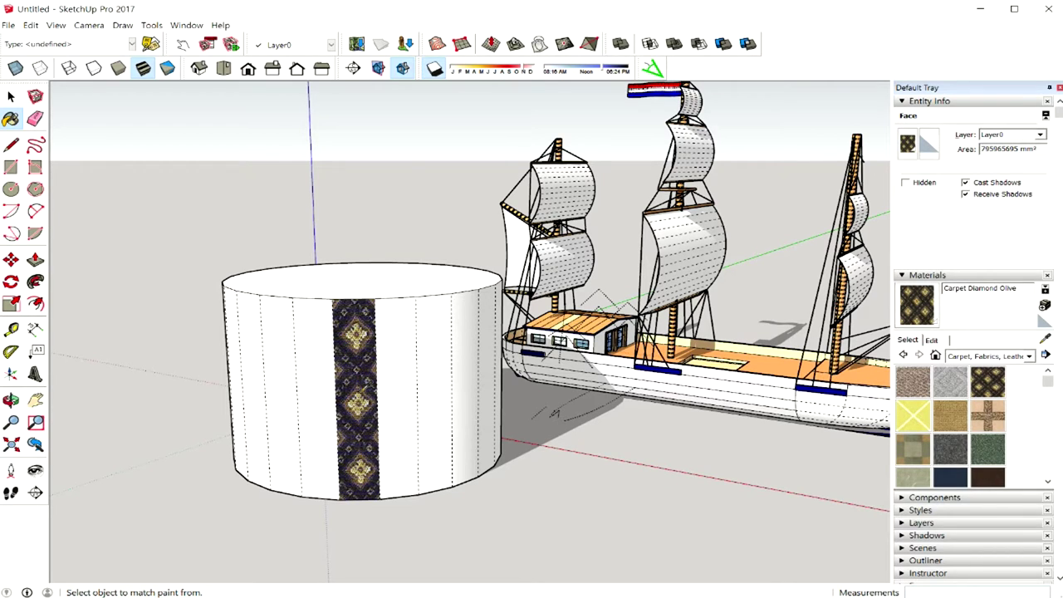
pyautogui.click(405, 379)
pyautogui.click(437, 370)
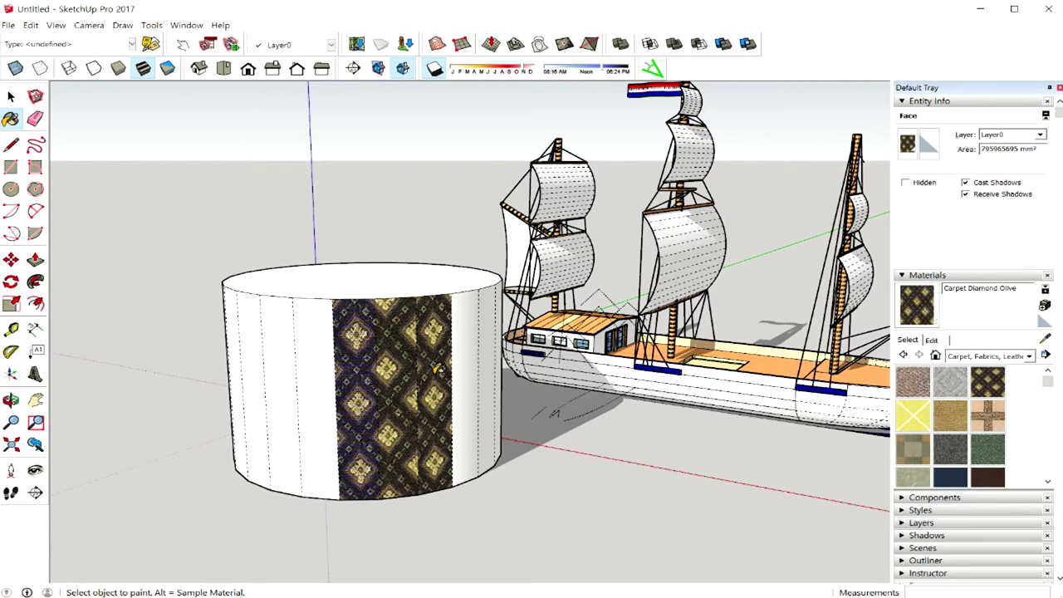
pyautogui.hotkey('ctrl', 'z')
pyautogui.hotkey('ctrl', 'z')
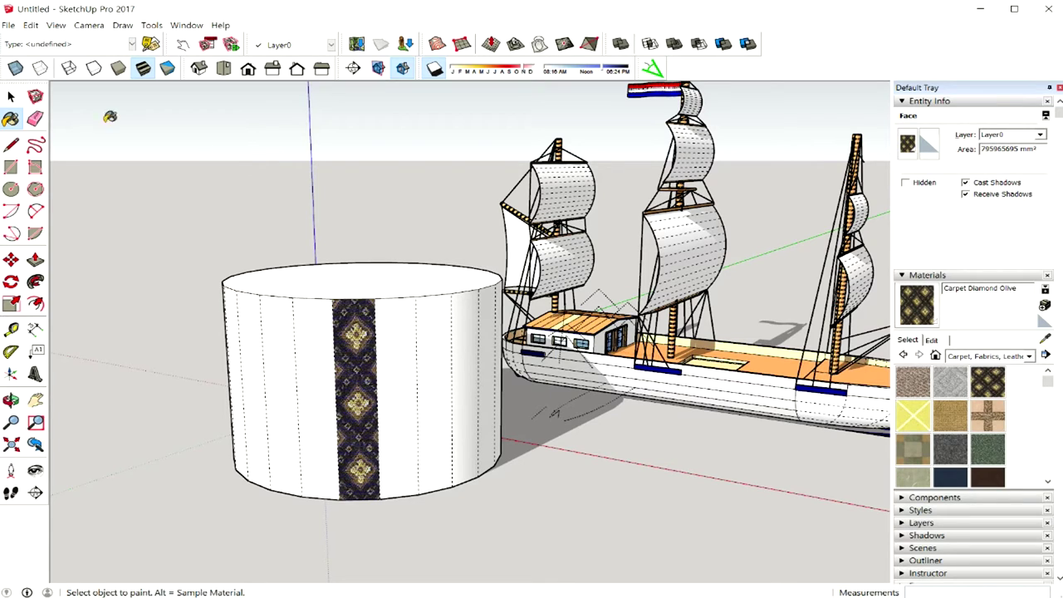
# Turn off Hidden Geometry and paint the entire curved side with the sampled carpet texture.
pyautogui.click(77, 26)
pyautogui.moveTo(55, 25)
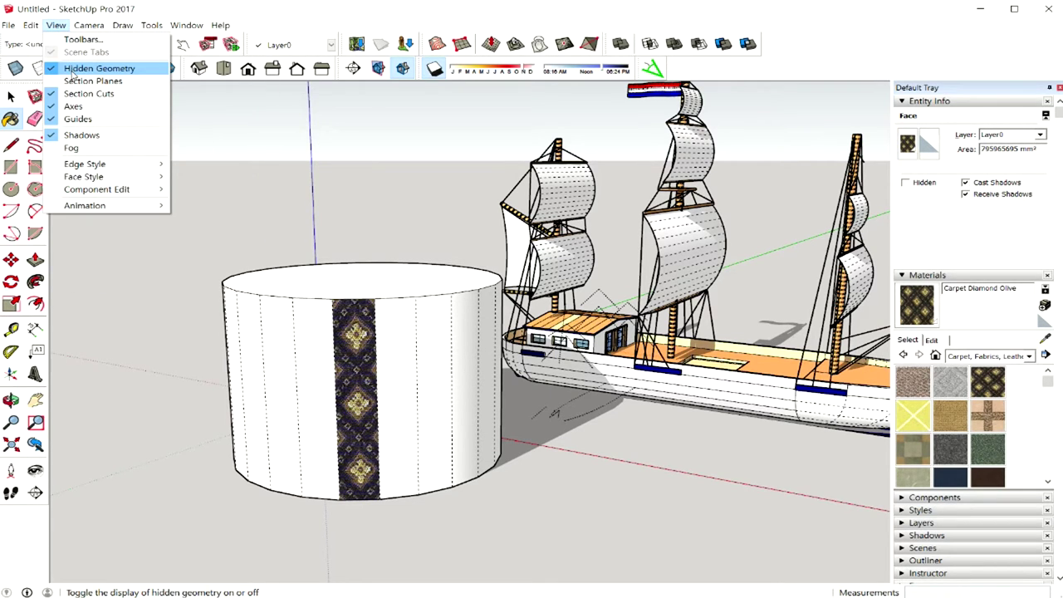
pyautogui.click(72, 71)
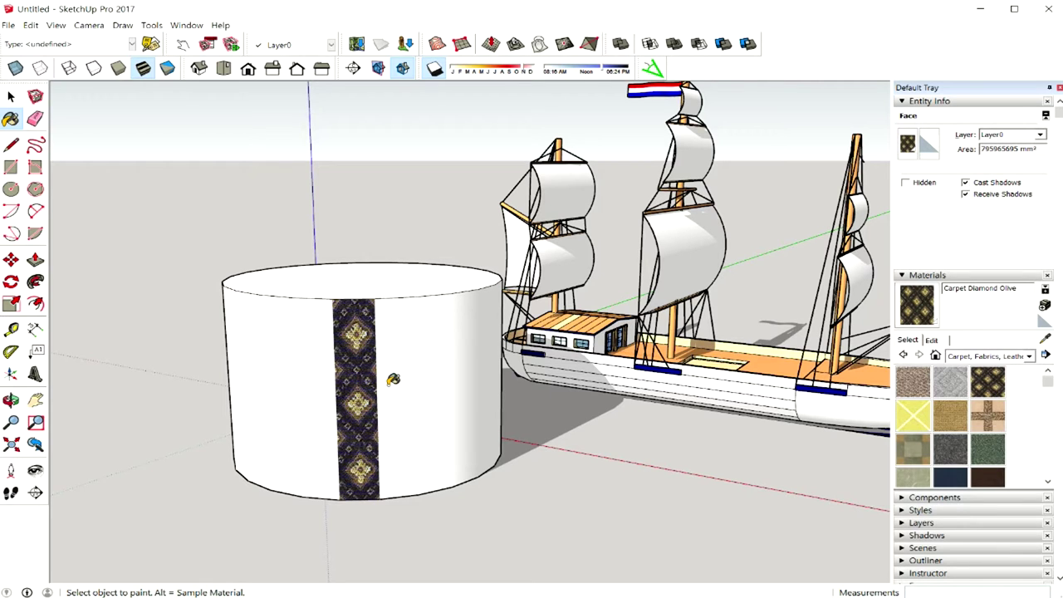
pyautogui.click(410, 379)
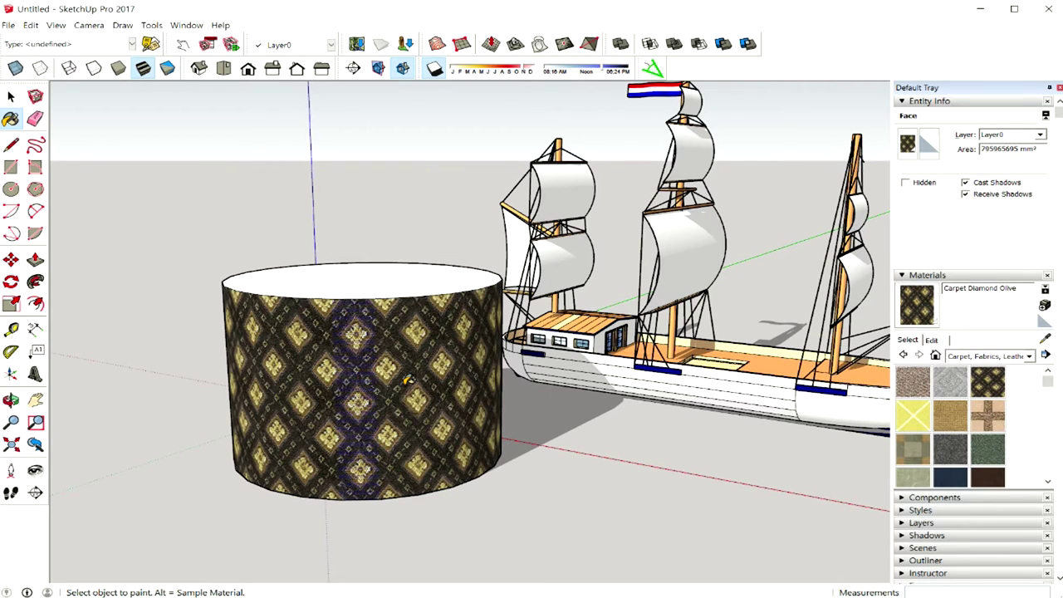
pyautogui.moveTo(408, 382)
pyautogui.mouseDown(button='middle')
pyautogui.moveTo(448, 414)
pyautogui.moveTo(211, 438)
pyautogui.moveTo(362, 402)
pyautogui.mouseUp(button='middle')
pyautogui.moveTo(291, 402)
pyautogui.mouseDown(button='middle')
pyautogui.moveTo(504, 407)
pyautogui.moveTo(220, 430)
pyautogui.mouseUp(button='middle')
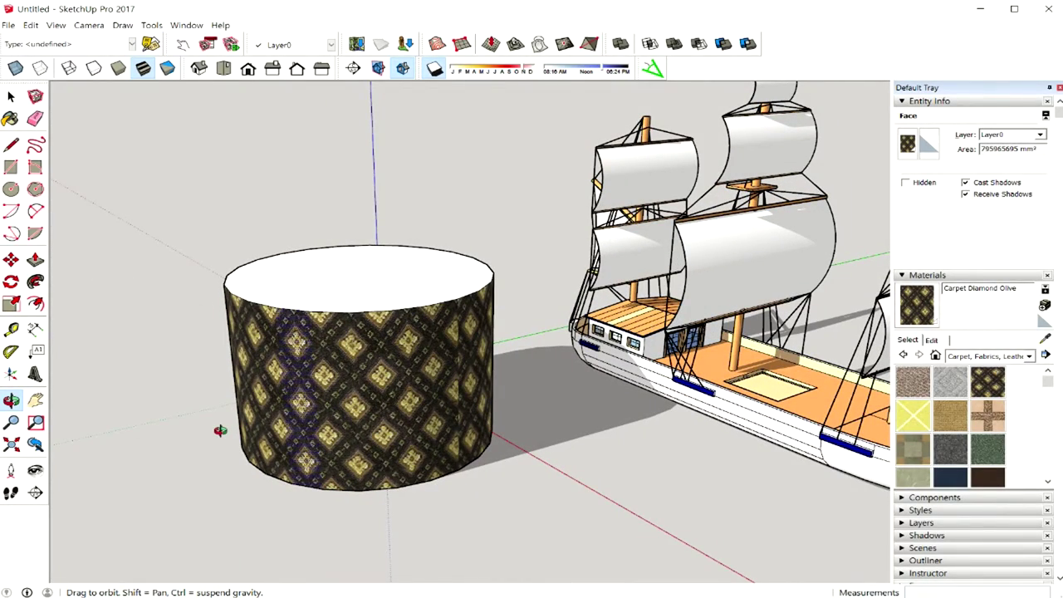
# Window-select the textured cylinder and delete it, leaving only the ship.
pyautogui.moveTo(220, 430); pyautogui.dragTo(323, 426, button='middle')
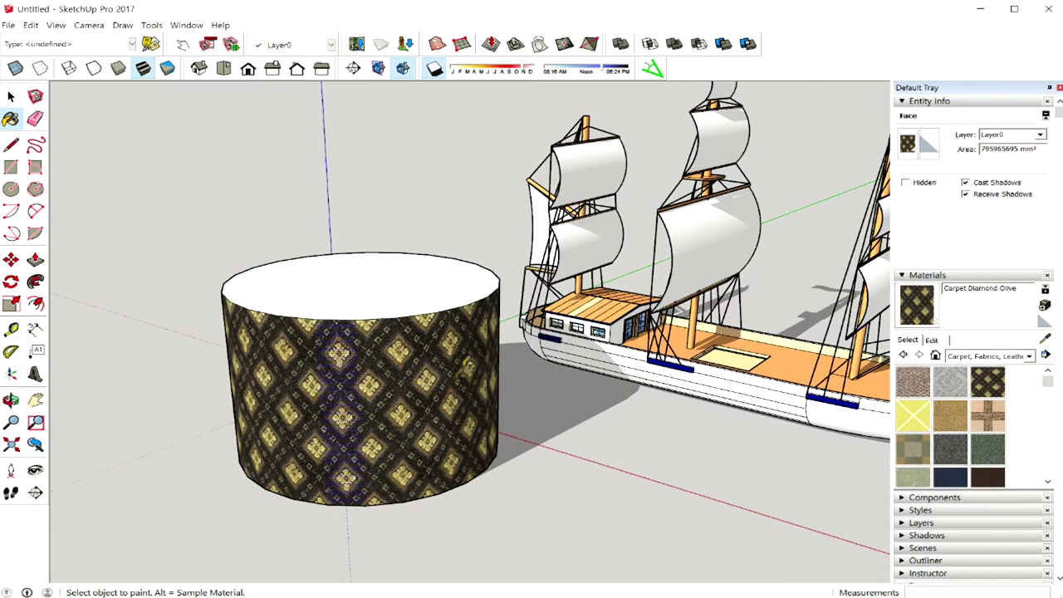
pyautogui.press('space')
pyautogui.moveTo(499, 246); pyautogui.dragTo(192, 510)
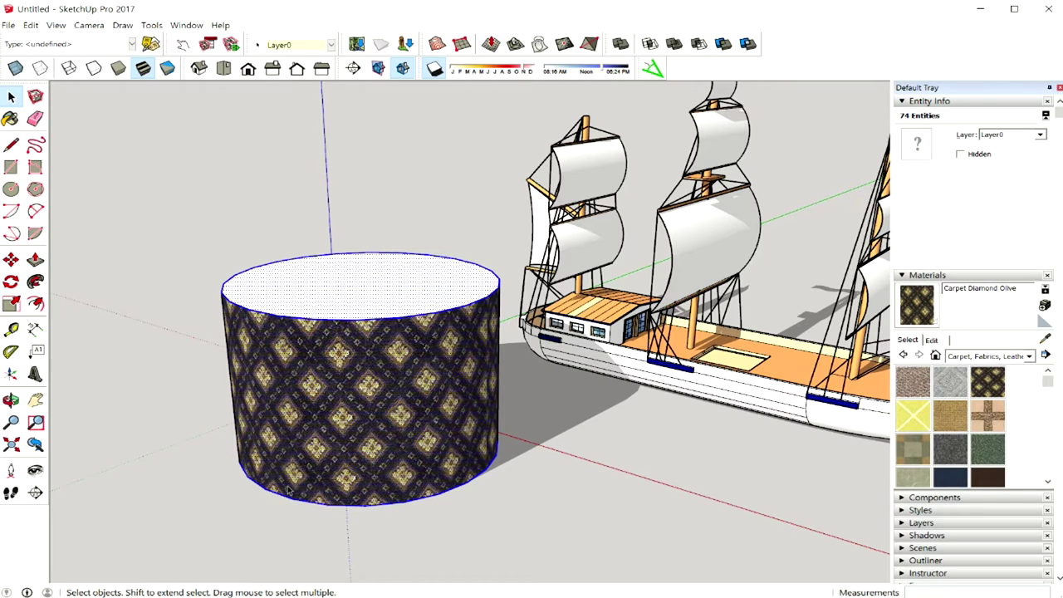
pyautogui.press('Delete')
pyautogui.moveTo(456, 437)
pyautogui.mouseDown(button='middle')
pyautogui.moveTo(262, 476)
pyautogui.moveTo(356, 479)
pyautogui.mouseUp(button='middle')
pyautogui.moveTo(492, 453)
pyautogui.mouseDown(button='middle')
pyautogui.moveTo(430, 451)
pyautogui.moveTo(404, 487)
pyautogui.moveTo(456, 450)
pyautogui.moveTo(339, 451)
pyautogui.moveTo(575, 436)
pyautogui.moveTo(432, 444)
pyautogui.moveTo(461, 446)
pyautogui.mouseUp(button='middle')
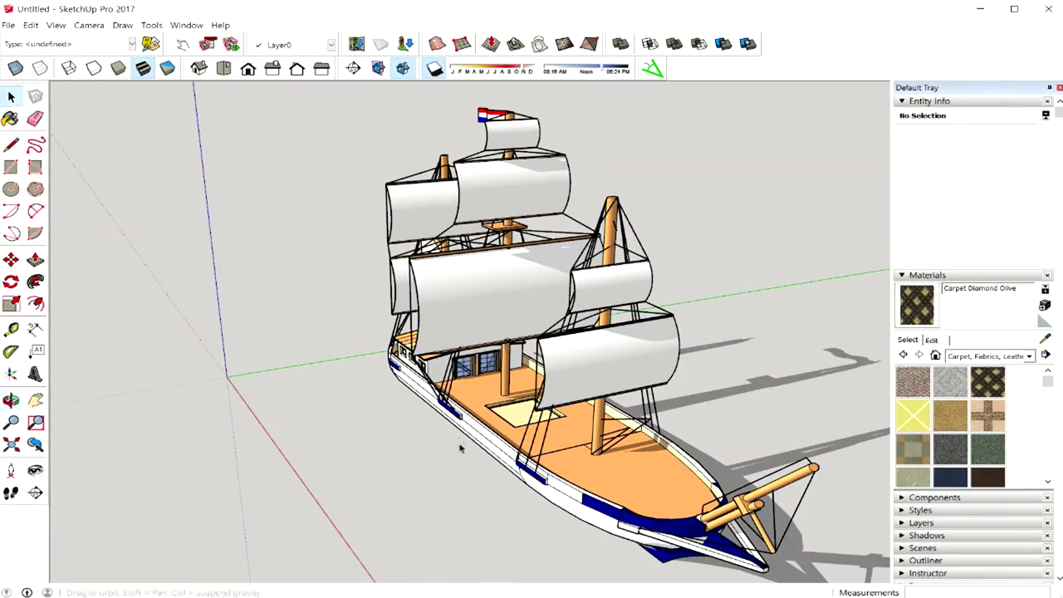
# Zoom and orbit in close to the ship and select its group.
pyautogui.moveTo(544, 428)
pyautogui.mouseDown(button='middle')
pyautogui.moveTo(669, 439)
pyautogui.moveTo(655, 445)
pyautogui.mouseUp(button='middle')
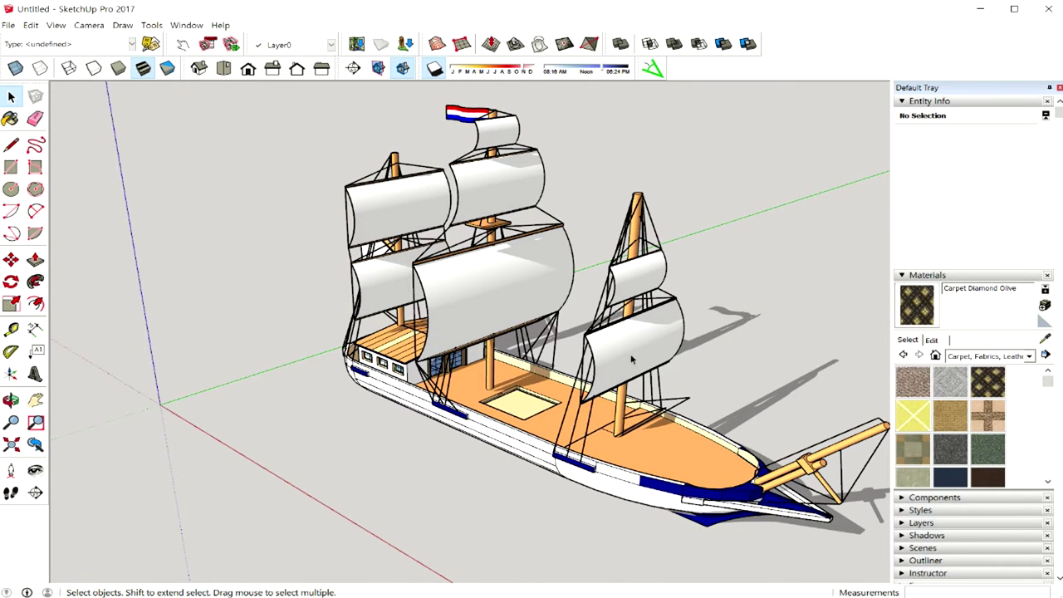
pyautogui.moveTo(647, 359); pyautogui.dragTo(557, 353, button='middle')
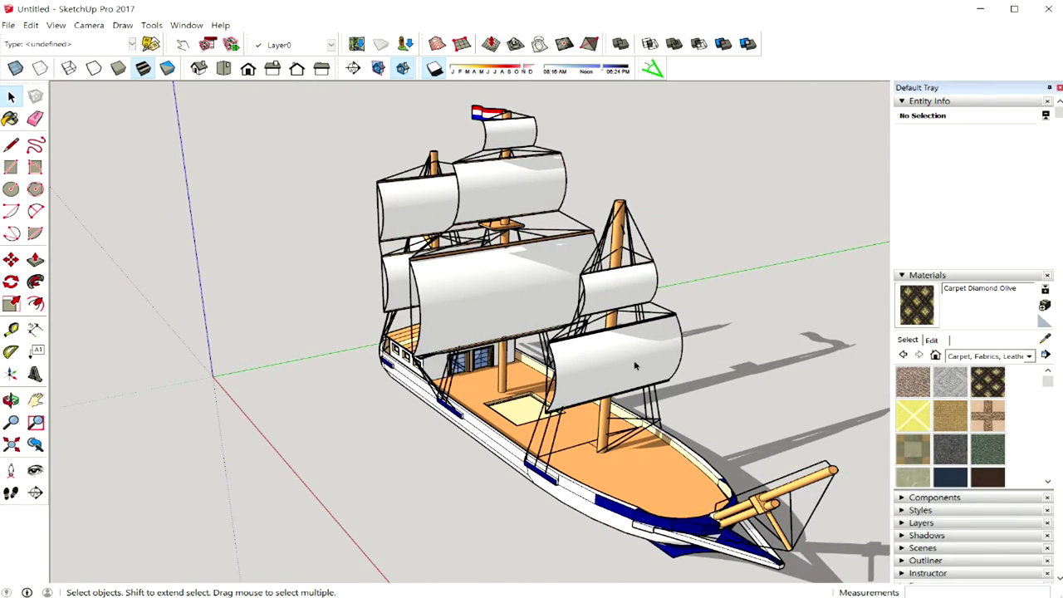
pyautogui.scroll(-2, 637, 373)
pyautogui.scroll(2, 638, 370)
pyautogui.scroll(3, 637, 368)
pyautogui.moveTo(654, 364)
pyautogui.mouseDown(button='middle')
pyautogui.moveTo(584, 332)
pyautogui.moveTo(621, 332)
pyautogui.mouseUp(button='middle')
pyautogui.click(520, 318)
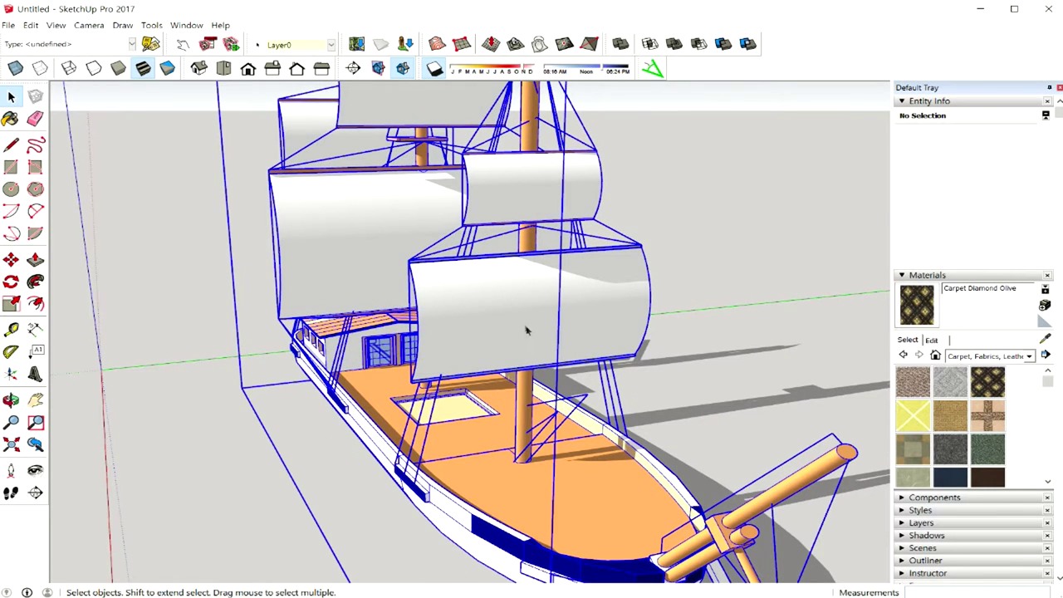
# Enter the ship group for editing and select the lower front sail face.
pyautogui.moveTo(565, 405)
pyautogui.mouseDown(button='middle')
pyautogui.moveTo(499, 339)
pyautogui.moveTo(508, 348)
pyautogui.mouseUp(button='middle')
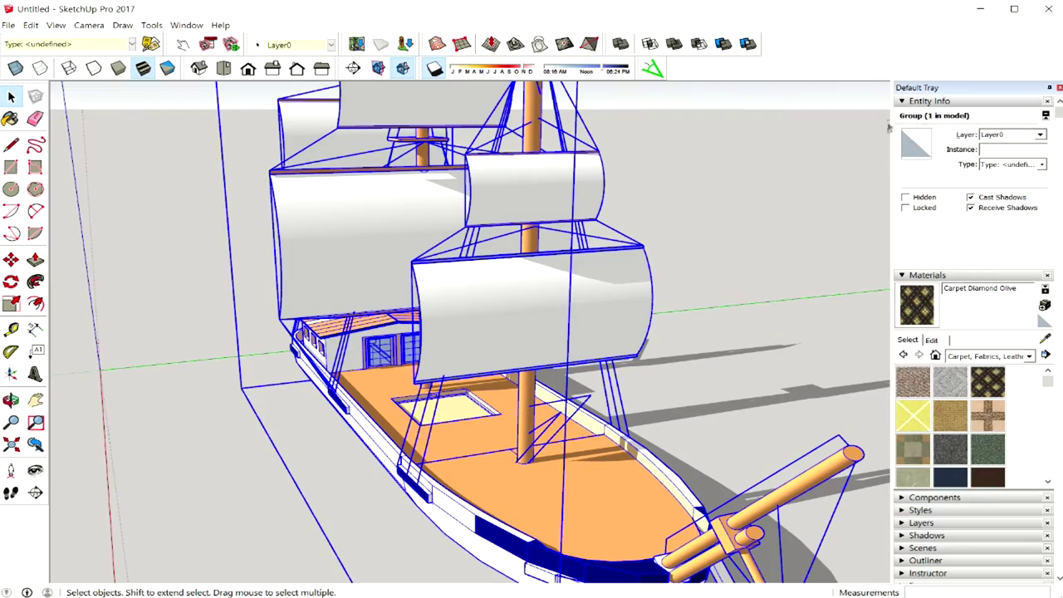
pyautogui.moveTo(574, 307); pyautogui.dragTo(653, 314, button='middle')
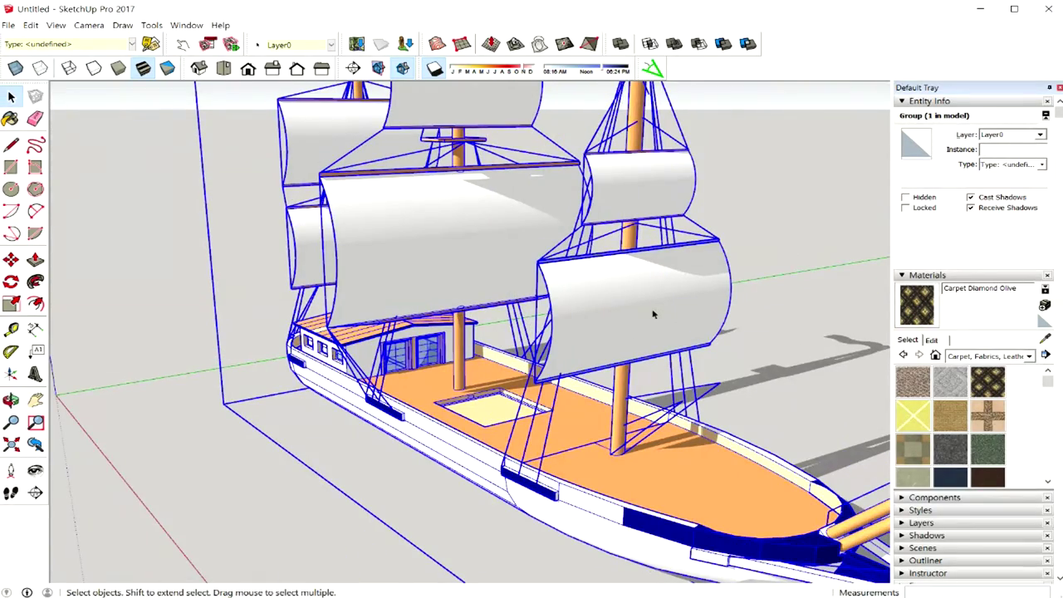
pyautogui.doubleClick(653, 314)
pyautogui.moveTo(657, 302)
pyautogui.mouseDown(button='middle')
pyautogui.moveTo(610, 308)
pyautogui.moveTo(432, 233)
pyautogui.mouseUp(button='middle')
pyautogui.click(431, 233)
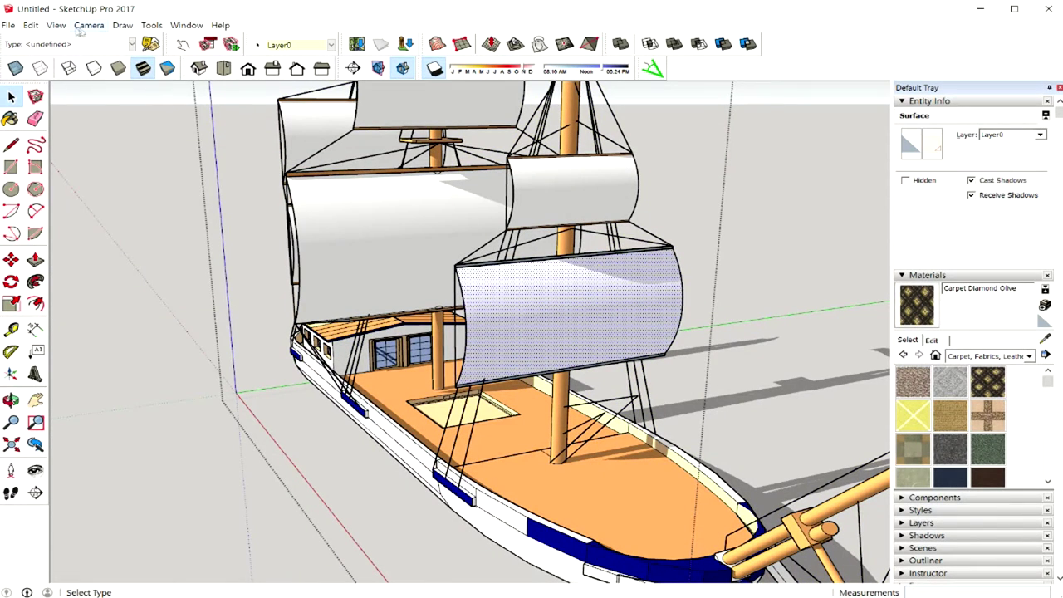
pyautogui.click(55, 25)
pyautogui.click(558, 331)
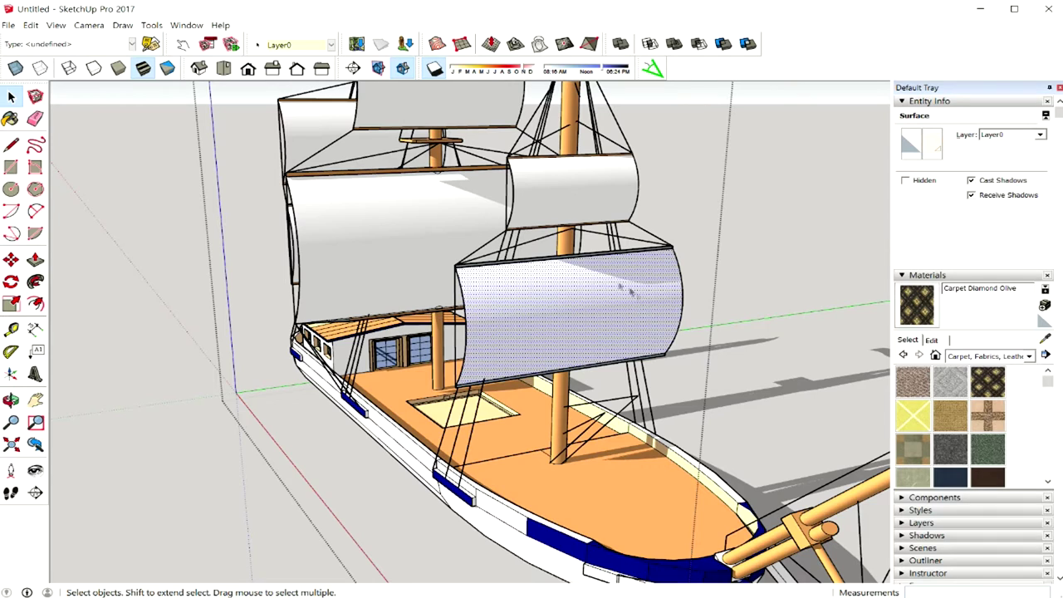
pyautogui.click(1028, 355)
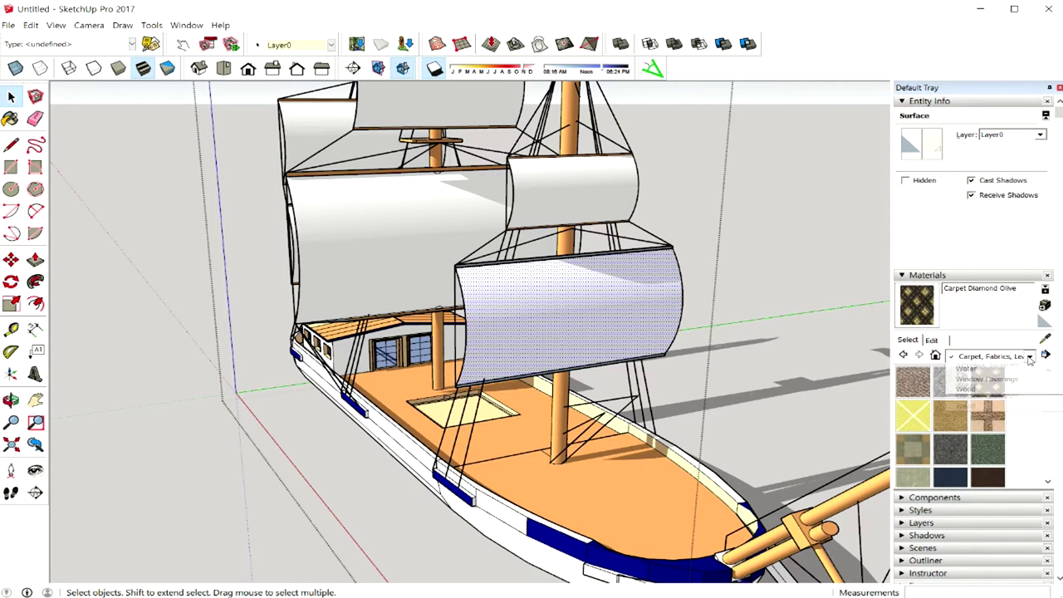
# Show the In Model materials and pick the Lisanne_Skin pirate-flag material.
pyautogui.click(947, 357)
pyautogui.click(936, 355)
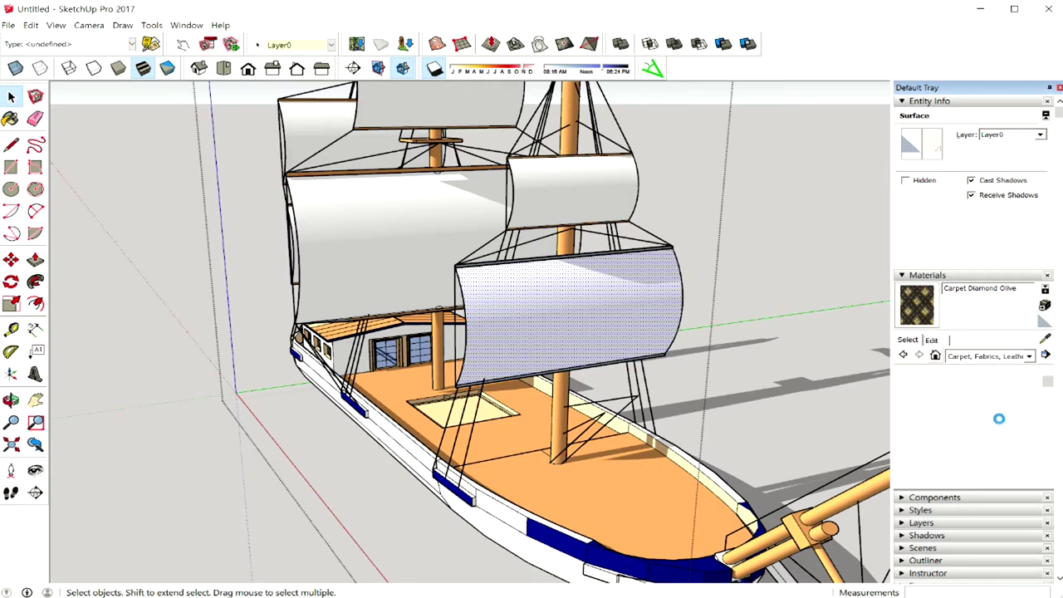
pyautogui.scroll(-2, 1025, 417)
pyautogui.scroll(-2, 1025, 418)
pyautogui.scroll(-2, 1024, 418)
pyautogui.scroll(-2, 1025, 420)
pyautogui.scroll(-2, 1024, 419)
pyautogui.scroll(-2, 1024, 419)
pyautogui.scroll(-2, 1025, 421)
pyautogui.scroll(-2, 1024, 421)
pyautogui.scroll(-2, 1024, 420)
pyautogui.scroll(-2, 1024, 421)
pyautogui.click(951, 466)
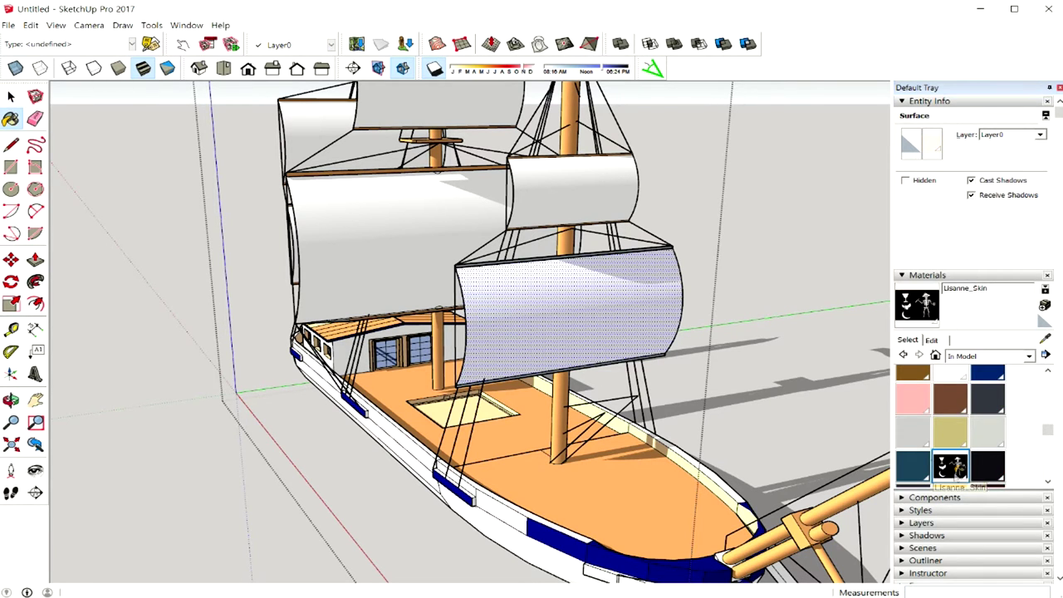
# Paint the lower front sail with Lisanne_Skin.
pyautogui.moveTo(666, 335); pyautogui.dragTo(605, 347, button='middle')
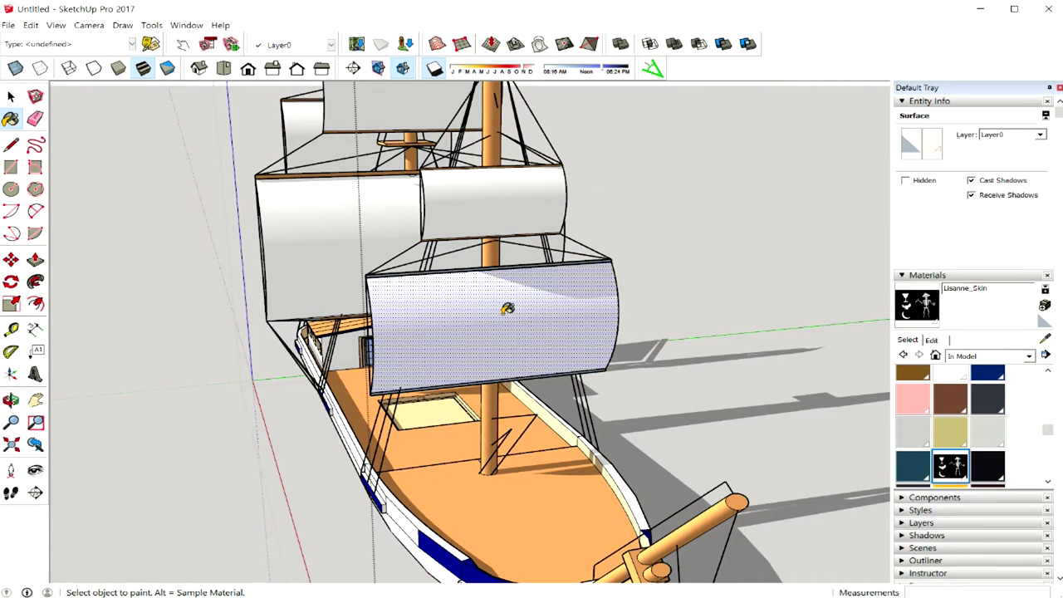
pyautogui.click(508, 308)
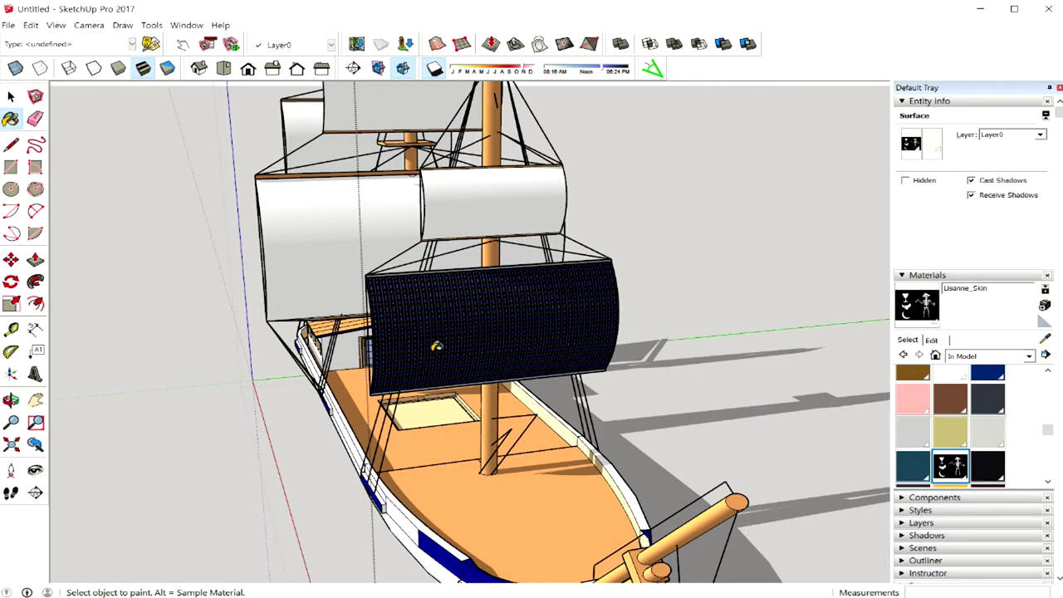
pyautogui.moveTo(495, 315); pyautogui.dragTo(465, 328, button='middle')
# Enter 50000 as the Lisanne_Skin texture width in the material's edit settings.
pyautogui.click(932, 340)
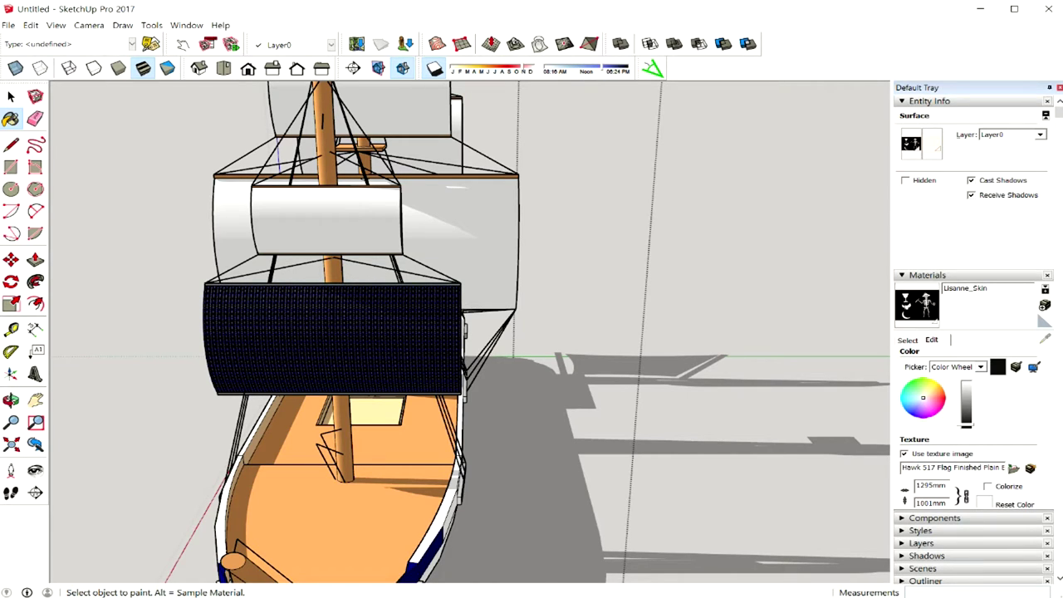
pyautogui.click(926, 485)
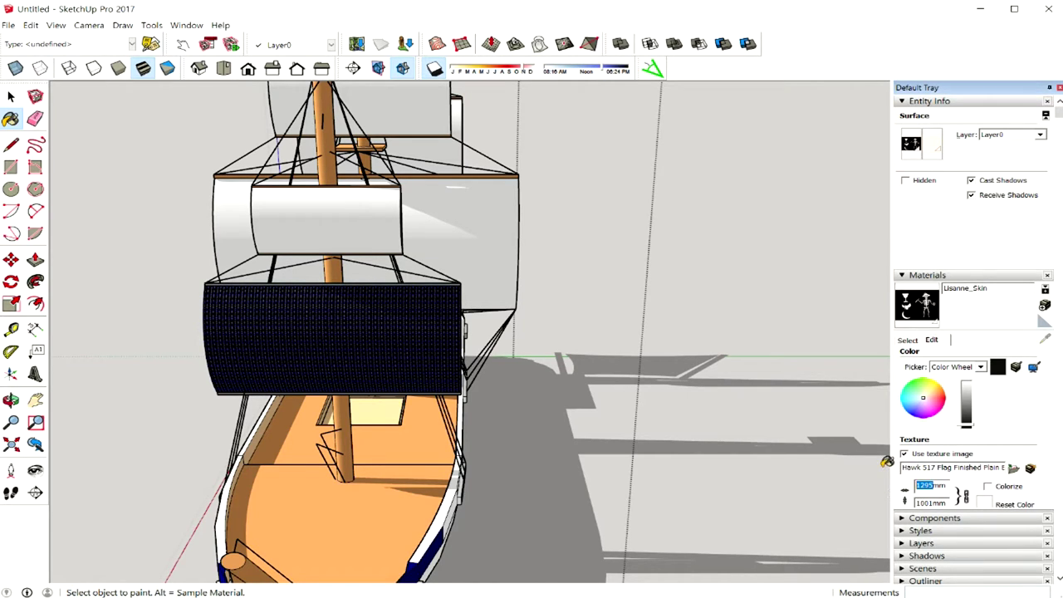
pyautogui.write('50000')
pyautogui.press('Return')
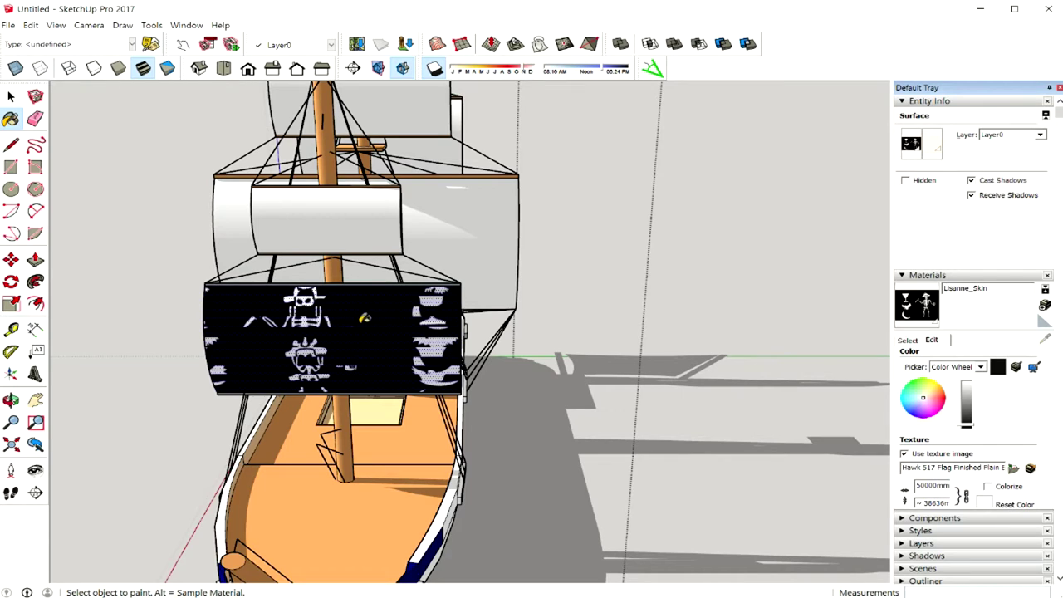
# Dismiss the invalid length warning and exit the ship group's editing.
pyautogui.click(565, 337)
pyautogui.press('space')
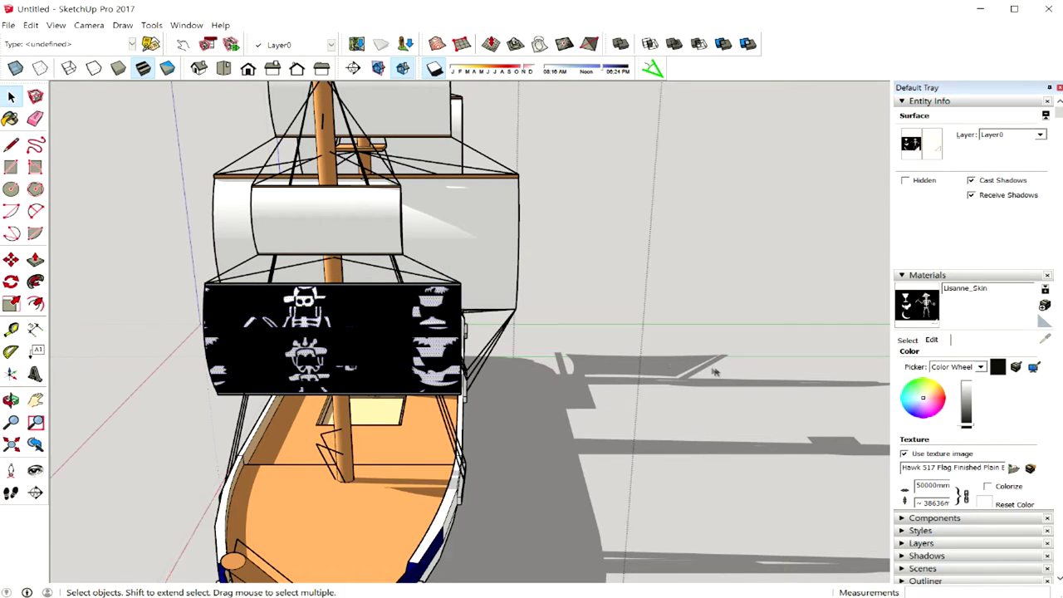
pyautogui.click(719, 373)
# Open and dismiss the ship's context menu, orbit around it, and undo the texture size change.
pyautogui.rightClick(422, 344)
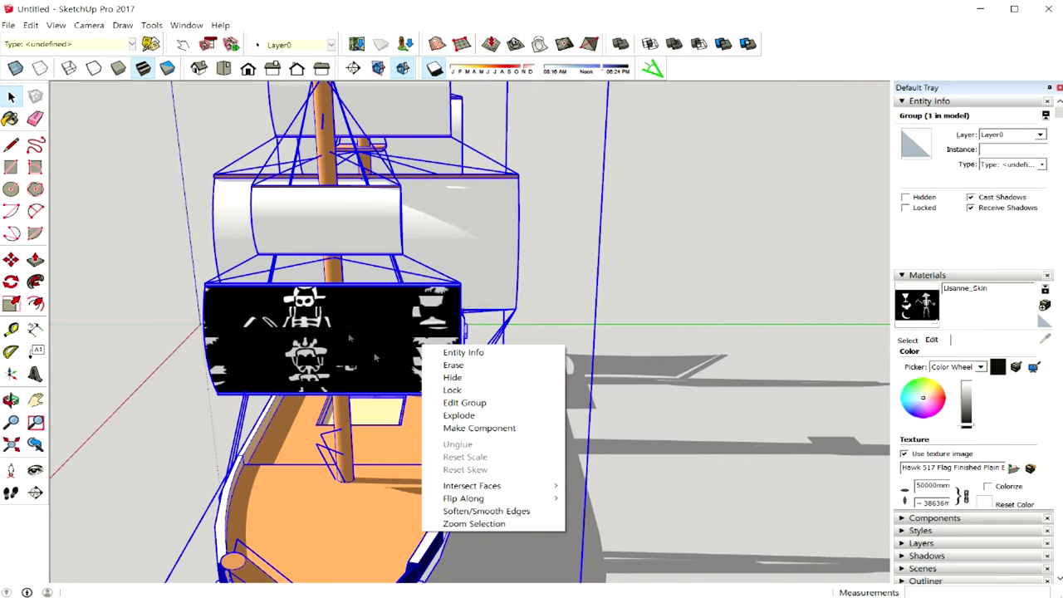
pyautogui.rightClick(324, 314)
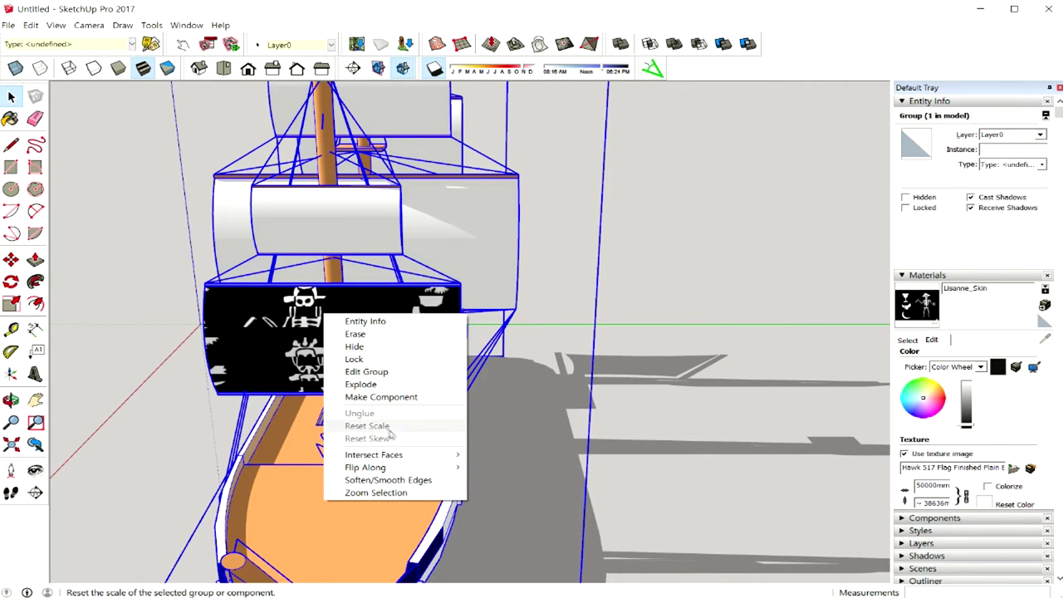
pyautogui.click(515, 368)
pyautogui.moveTo(515, 368)
pyautogui.mouseDown(button='middle')
pyautogui.moveTo(506, 365)
pyautogui.moveTo(548, 361)
pyautogui.moveTo(445, 366)
pyautogui.mouseUp(button='middle')
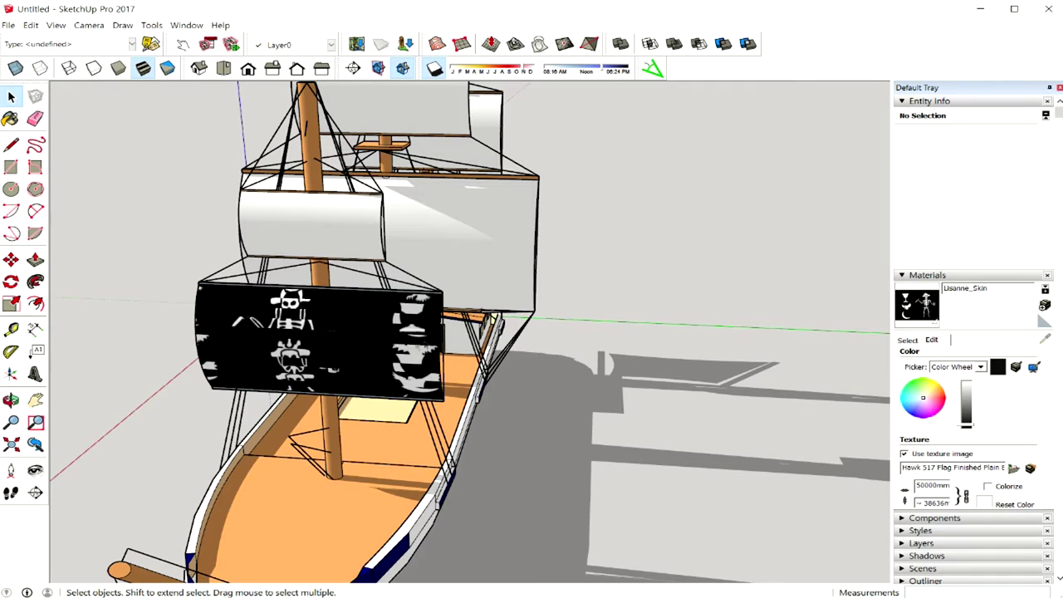
pyautogui.moveTo(386, 348); pyautogui.dragTo(395, 357, button='middle')
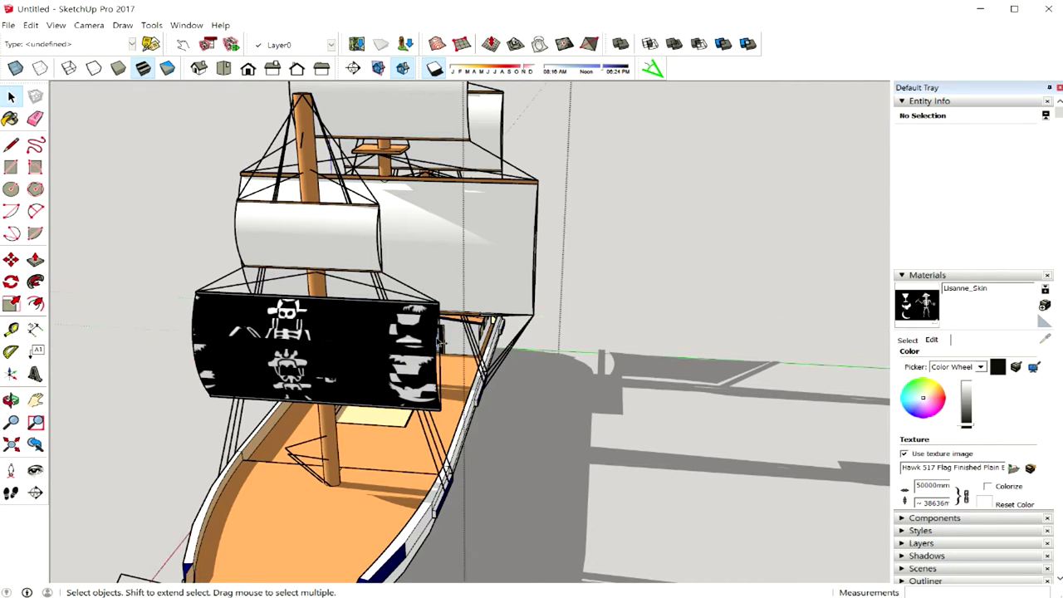
pyautogui.hotkey('ctrl', 'z')
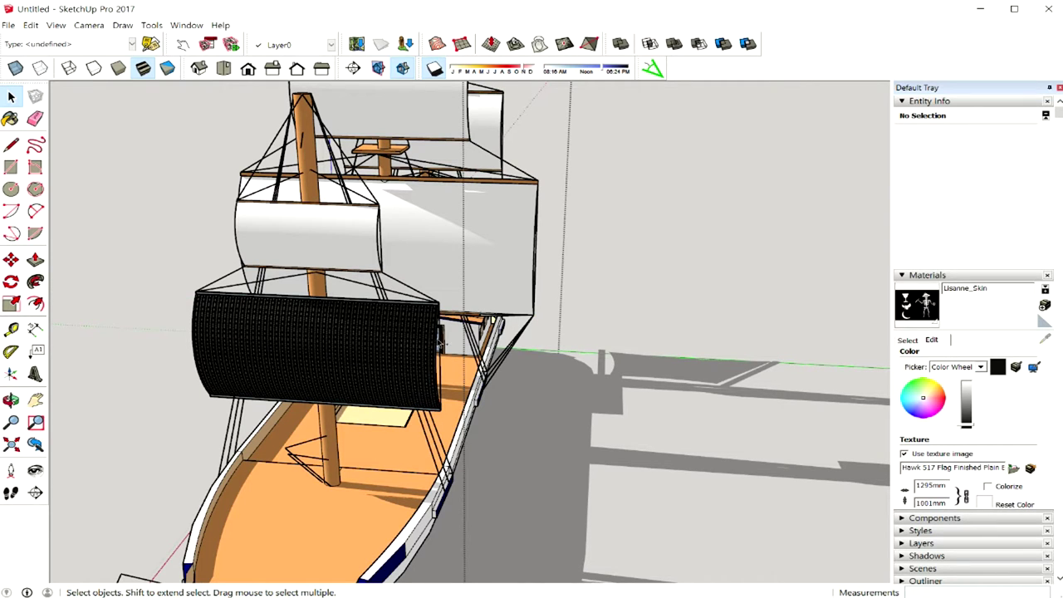
# Undo the flag paint on the sail, then select the lower front sail face.
pyautogui.hotkey('ctrl', 'z')
pyautogui.moveTo(442, 332); pyautogui.dragTo(506, 333, button='middle')
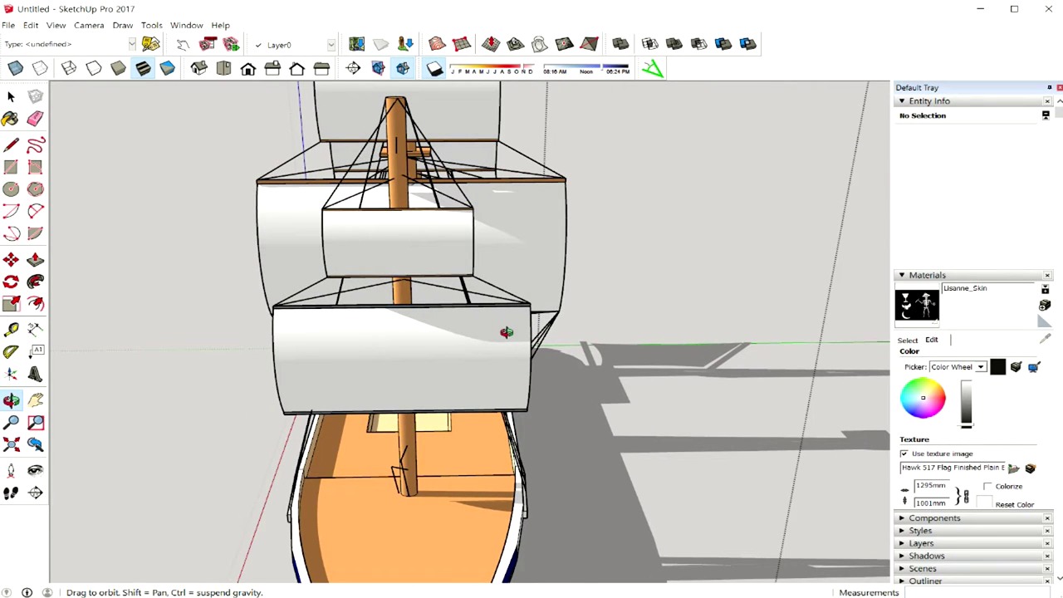
pyautogui.moveTo(506, 332); pyautogui.dragTo(507, 333, button='middle')
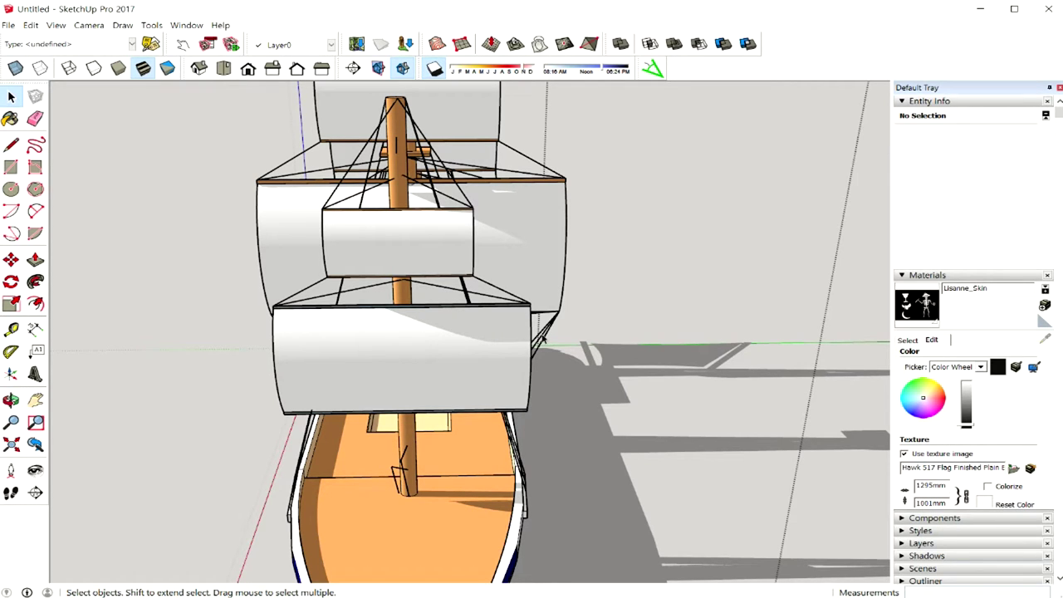
pyautogui.moveTo(542, 339)
pyautogui.mouseDown(button='middle')
pyautogui.moveTo(613, 325)
pyautogui.moveTo(551, 337)
pyautogui.moveTo(550, 324)
pyautogui.moveTo(603, 322)
pyautogui.mouseUp(button='middle')
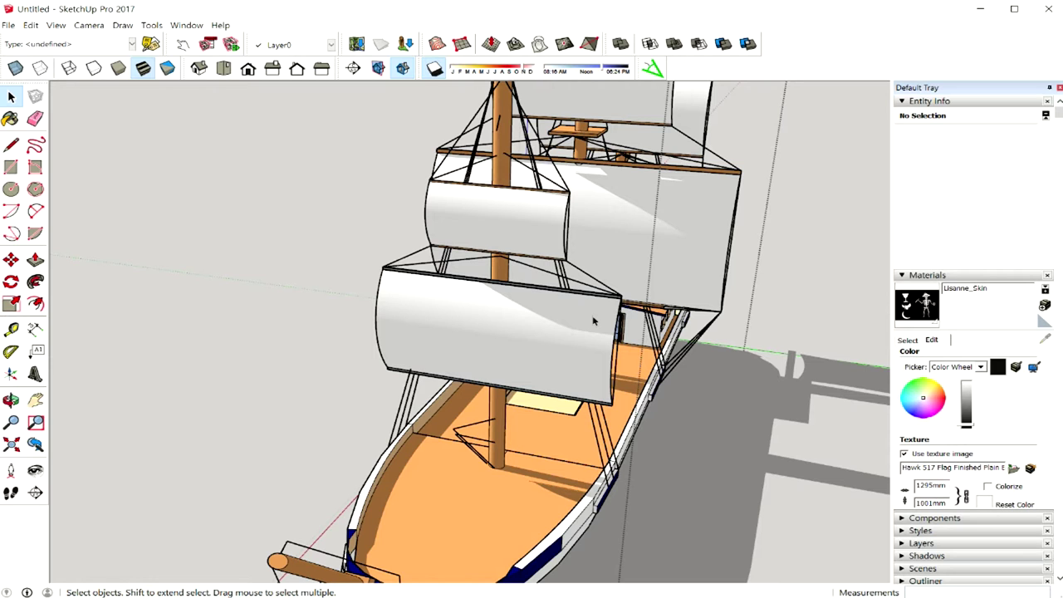
pyautogui.moveTo(631, 289)
pyautogui.mouseDown(button='middle')
pyautogui.moveTo(703, 278)
pyautogui.moveTo(504, 331)
pyautogui.moveTo(712, 304)
pyautogui.moveTo(713, 315)
pyautogui.moveTo(656, 328)
pyautogui.moveTo(644, 349)
pyautogui.mouseUp(button='middle')
pyautogui.click(657, 328)
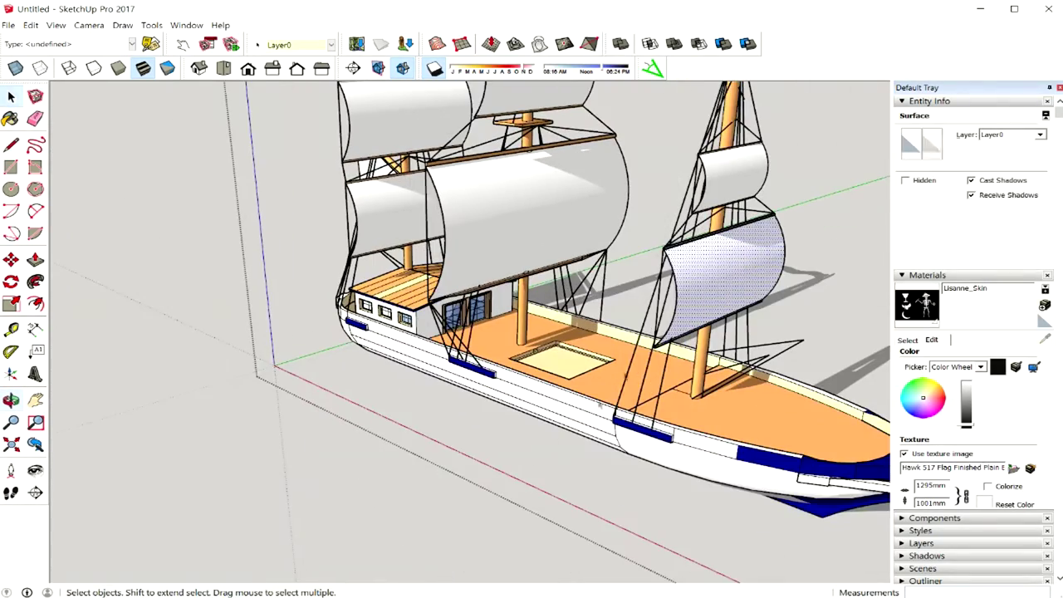
pyautogui.moveTo(729, 281)
pyautogui.mouseDown(button='middle')
pyautogui.moveTo(673, 256)
pyautogui.moveTo(641, 266)
pyautogui.mouseUp(button='middle')
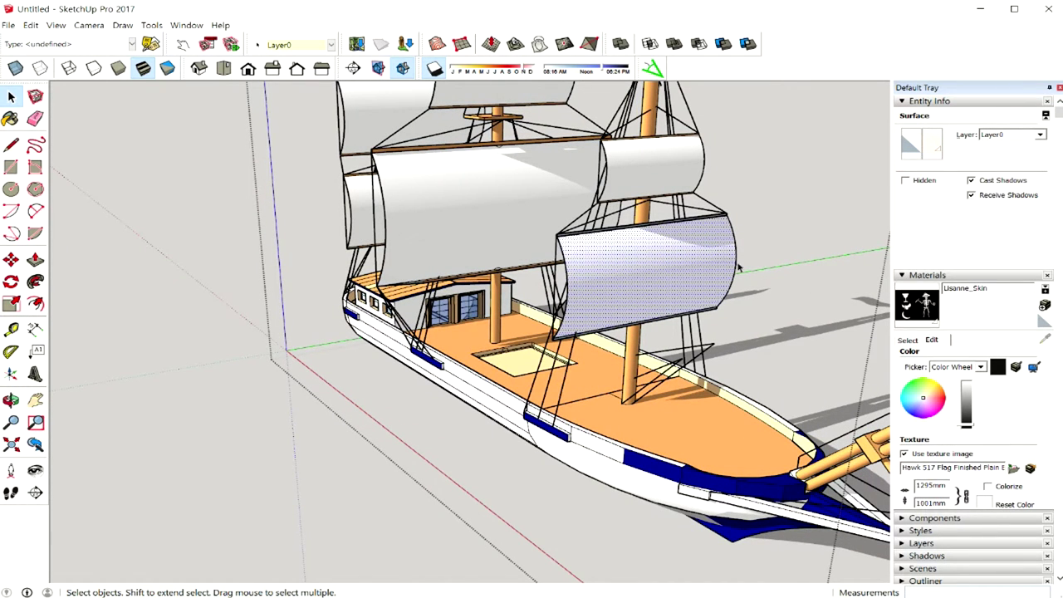
pyautogui.moveTo(629, 280); pyautogui.dragTo(477, 293, button='middle')
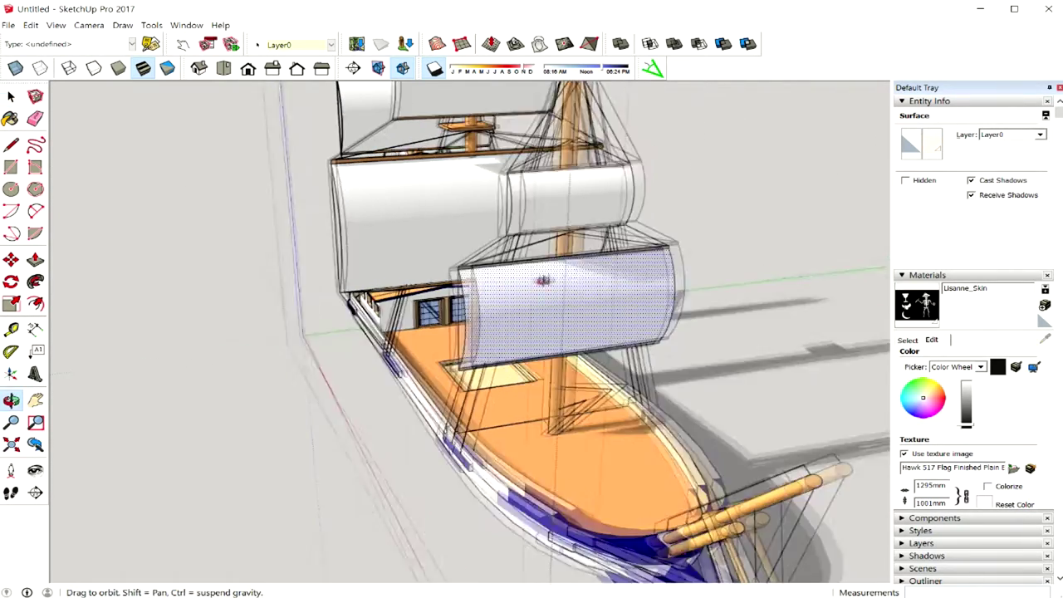
# Draw a rectangle spanning the lower front sail's opposite corners.
pyautogui.click(11, 166)
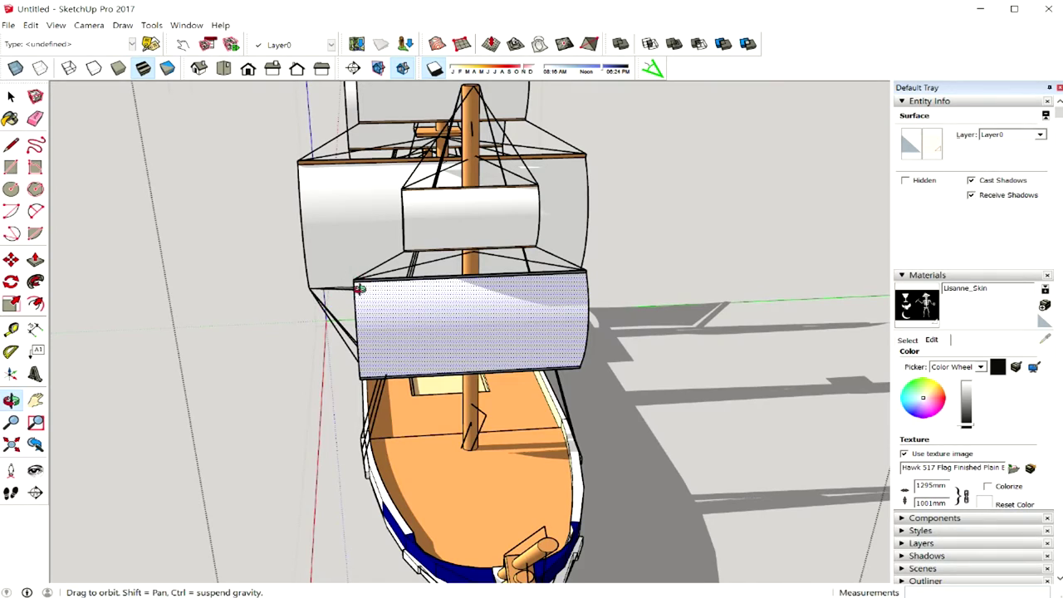
pyautogui.moveTo(355, 280); pyautogui.dragTo(467, 278, button='middle')
pyautogui.scroll(2, 468, 278)
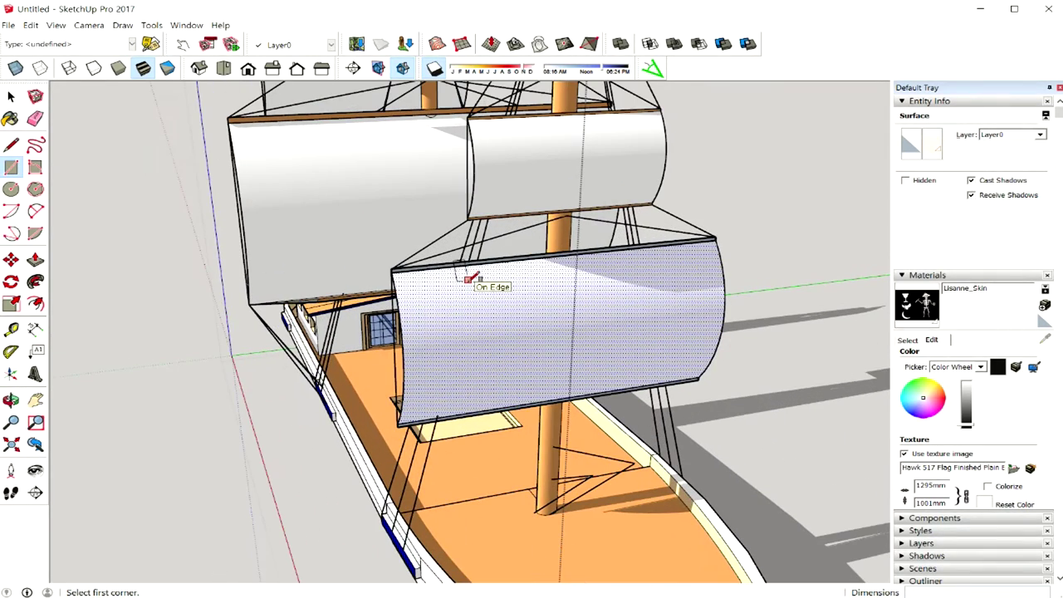
pyautogui.click(391, 271)
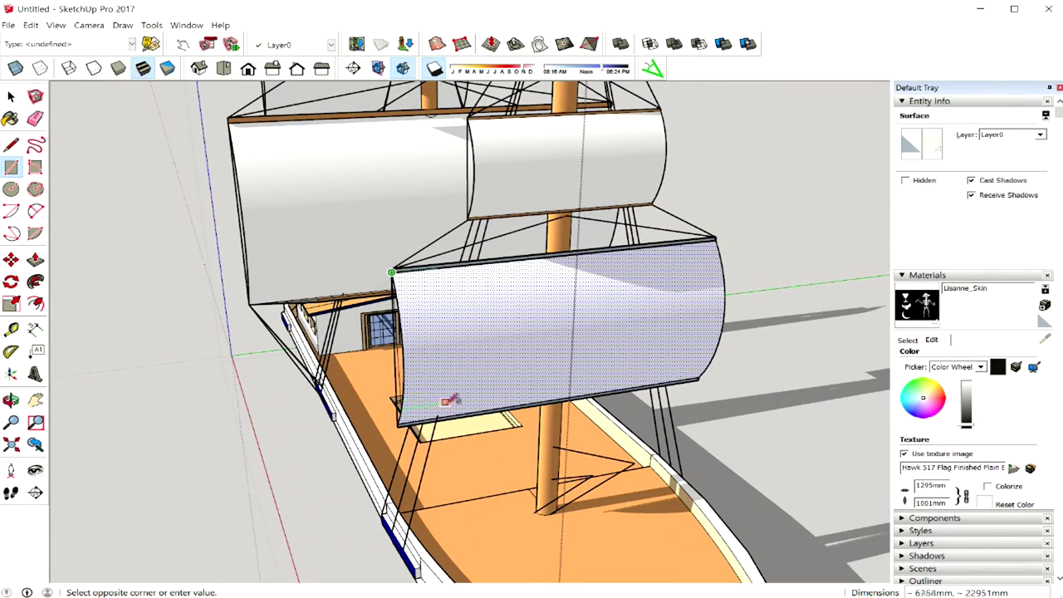
pyautogui.moveTo(714, 382); pyautogui.dragTo(614, 374, button='middle')
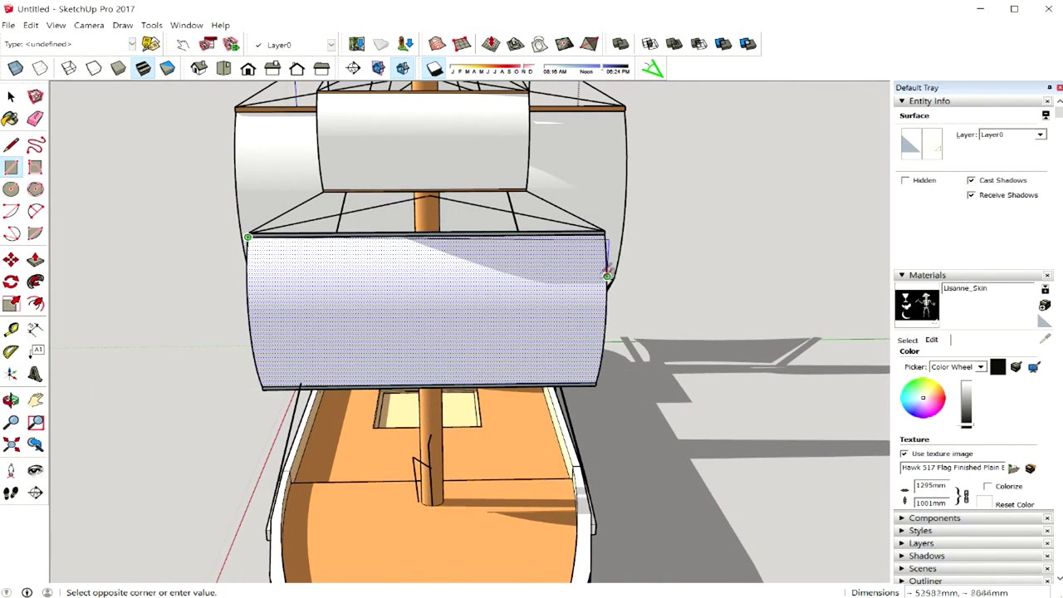
pyautogui.click(597, 381)
pyautogui.moveTo(379, 361); pyautogui.dragTo(771, 328, button='middle')
pyautogui.moveTo(736, 348); pyautogui.dragTo(548, 347)
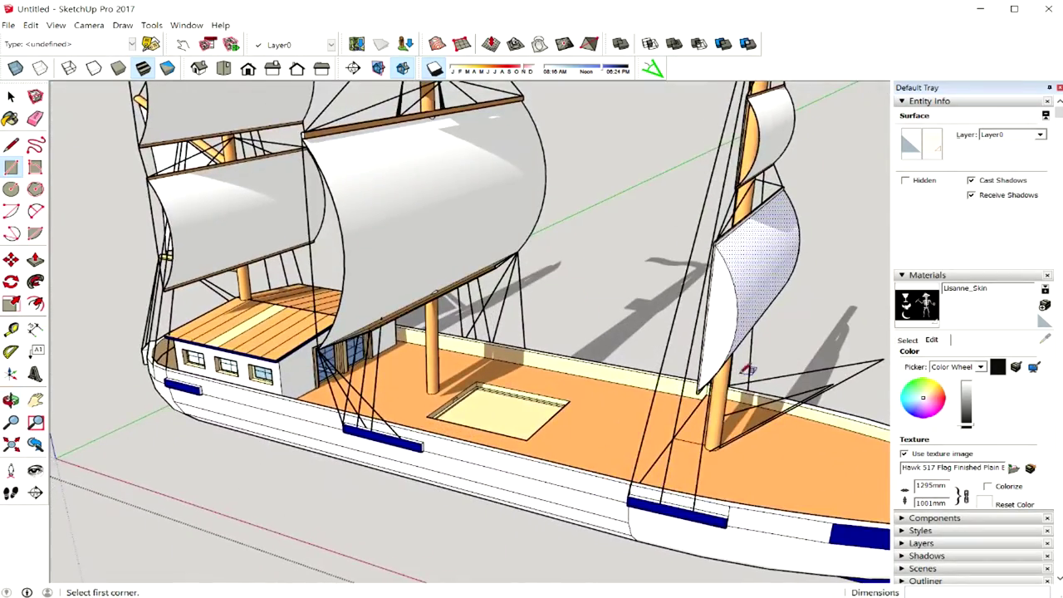
# Select the curved sail face with its edges, slide it 31351mm, and place it back at the mast.
pyautogui.press('space')
pyautogui.click(548, 347)
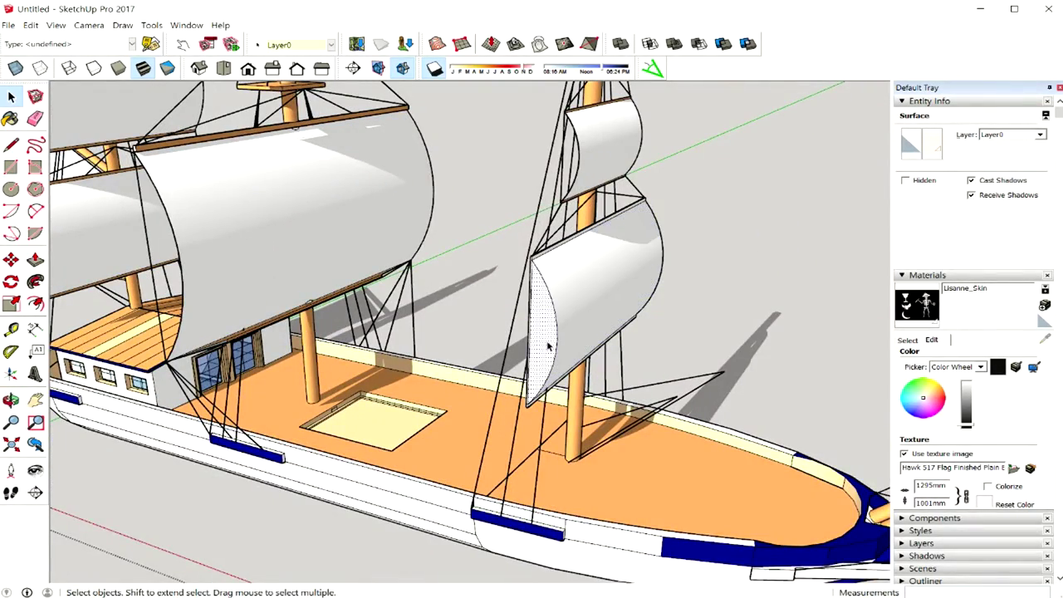
pyautogui.doubleClick(547, 341)
pyautogui.press('m')
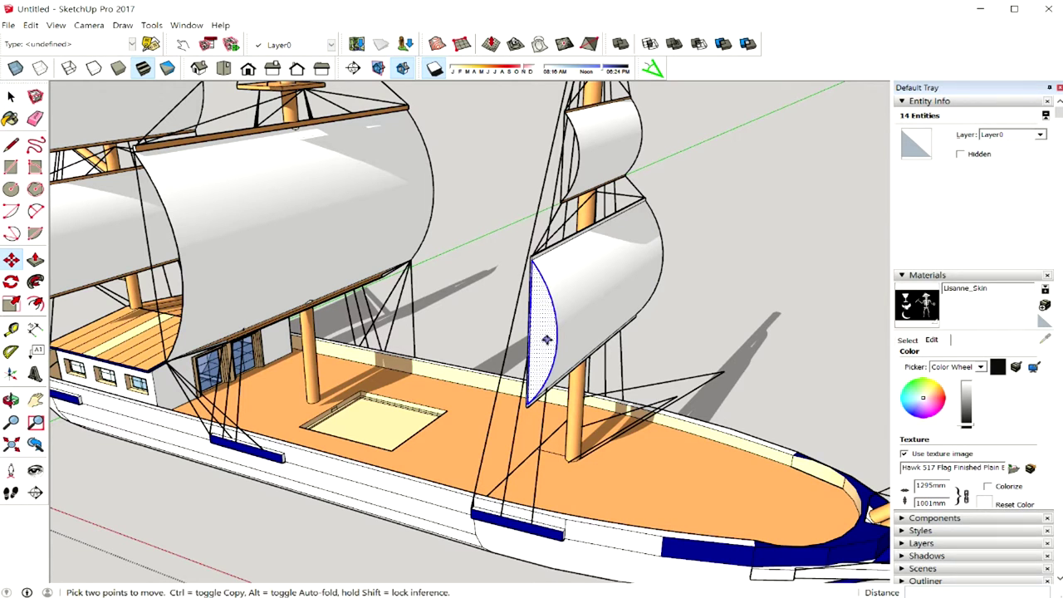
pyautogui.click(548, 341)
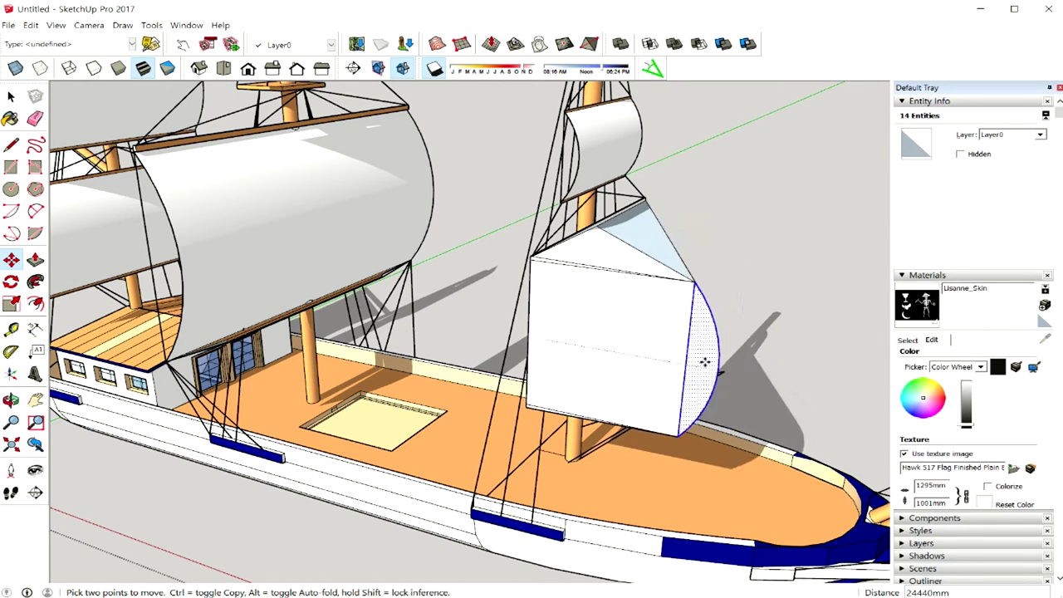
pyautogui.click(593, 338)
pyautogui.moveTo(593, 338)
pyautogui.mouseDown(button='middle')
pyautogui.moveTo(706, 302)
pyautogui.moveTo(665, 314)
pyautogui.moveTo(684, 290)
pyautogui.moveTo(466, 317)
pyautogui.mouseUp(button='middle')
pyautogui.press('m')
pyautogui.press('space')
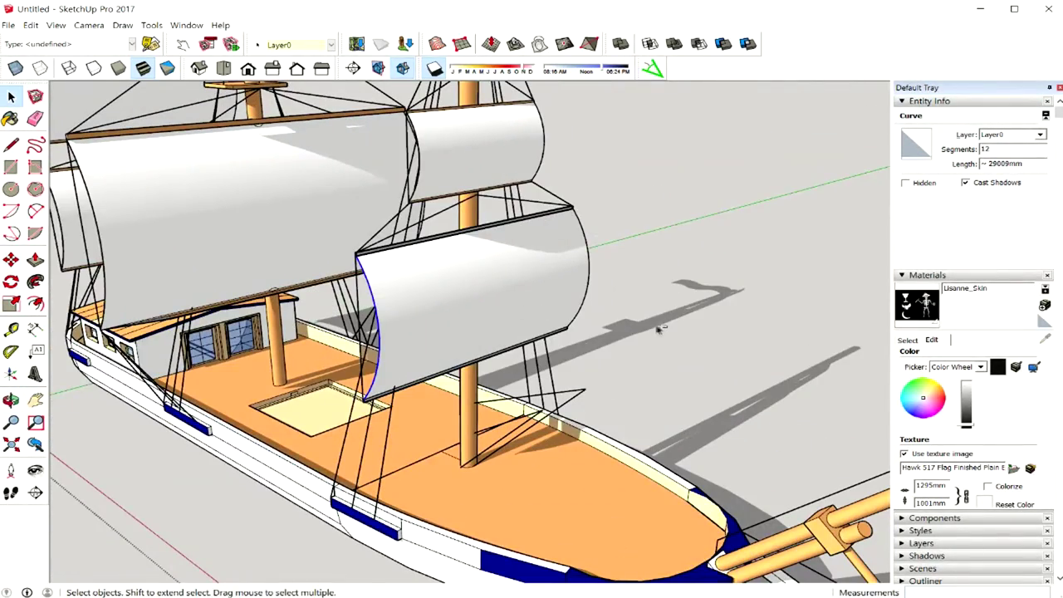
pyautogui.click(650, 349)
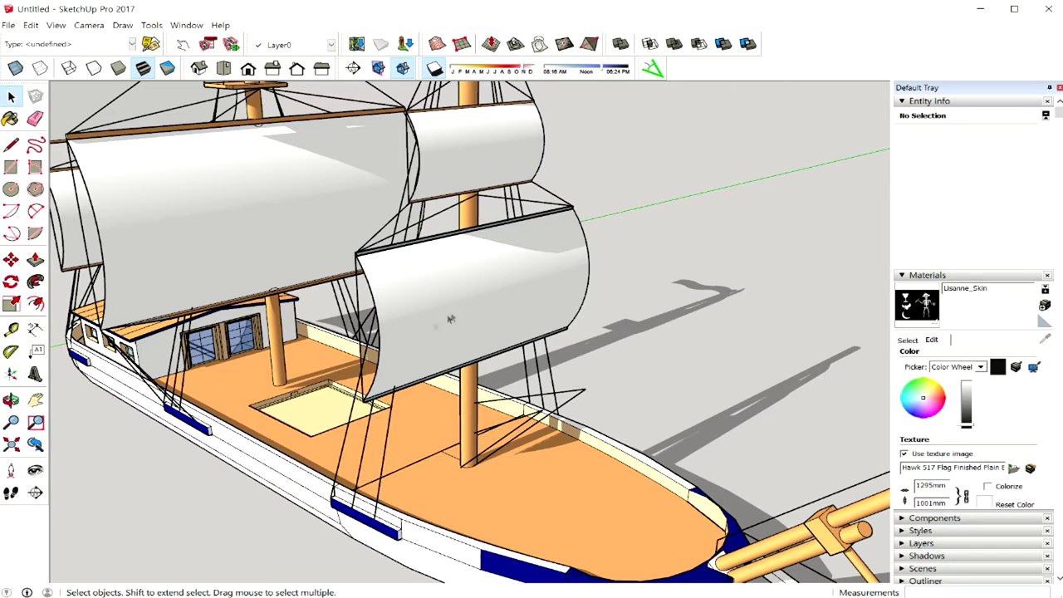
# Draw the flag rectangle from the sail corner and select the new face.
pyautogui.click(11, 167)
pyautogui.click(357, 256)
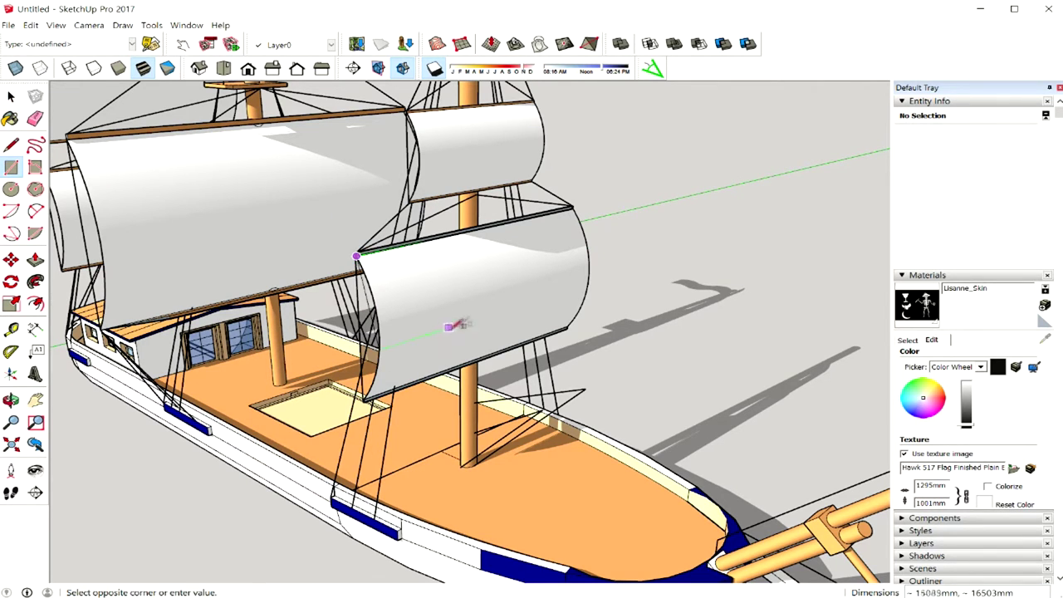
pyautogui.moveTo(571, 325)
pyautogui.mouseDown(button='middle')
pyautogui.moveTo(427, 306)
pyautogui.moveTo(524, 357)
pyautogui.mouseUp(button='middle')
pyautogui.click(426, 315)
pyautogui.press('space')
pyautogui.click(461, 345)
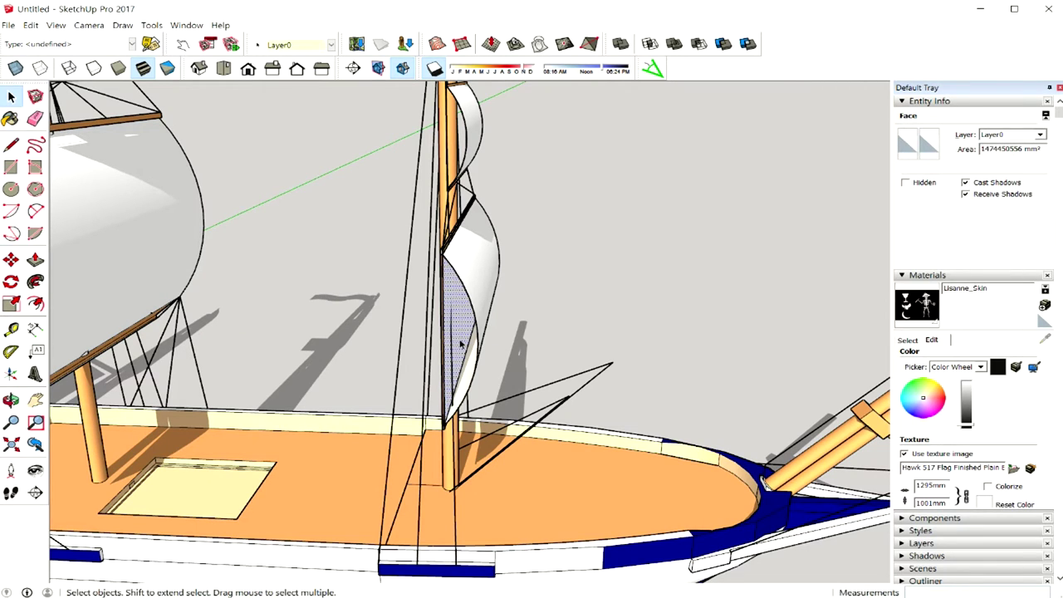
# Move the rectangular face with its edges off the mast so it stands clear of the sail.
pyautogui.doubleClick(461, 344)
pyautogui.press('m')
pyautogui.click(463, 340)
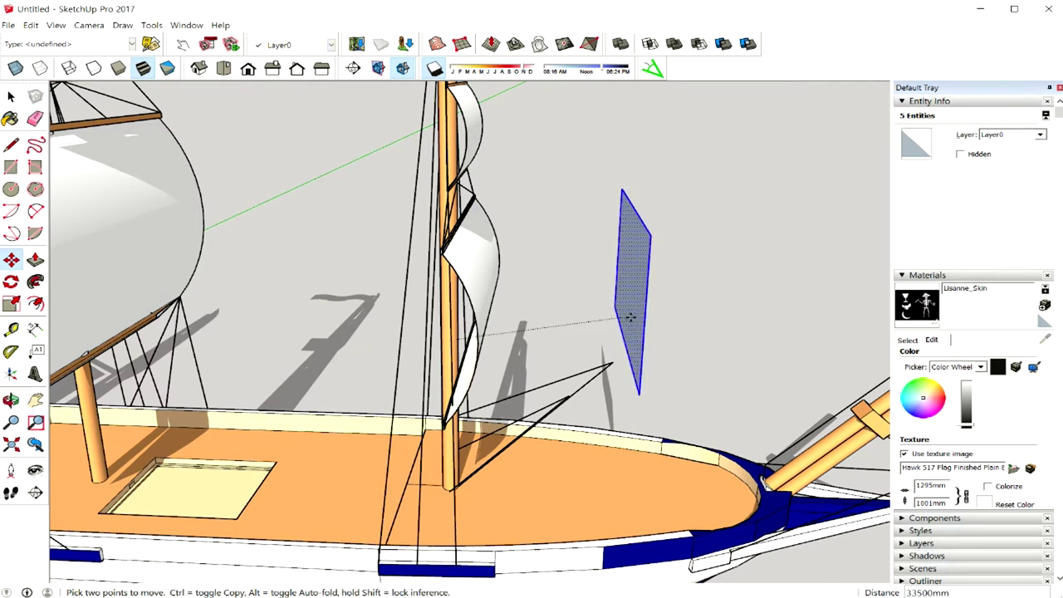
pyautogui.moveTo(668, 343)
pyautogui.mouseDown(button='middle')
pyautogui.moveTo(599, 351)
pyautogui.moveTo(637, 340)
pyautogui.mouseUp(button='middle')
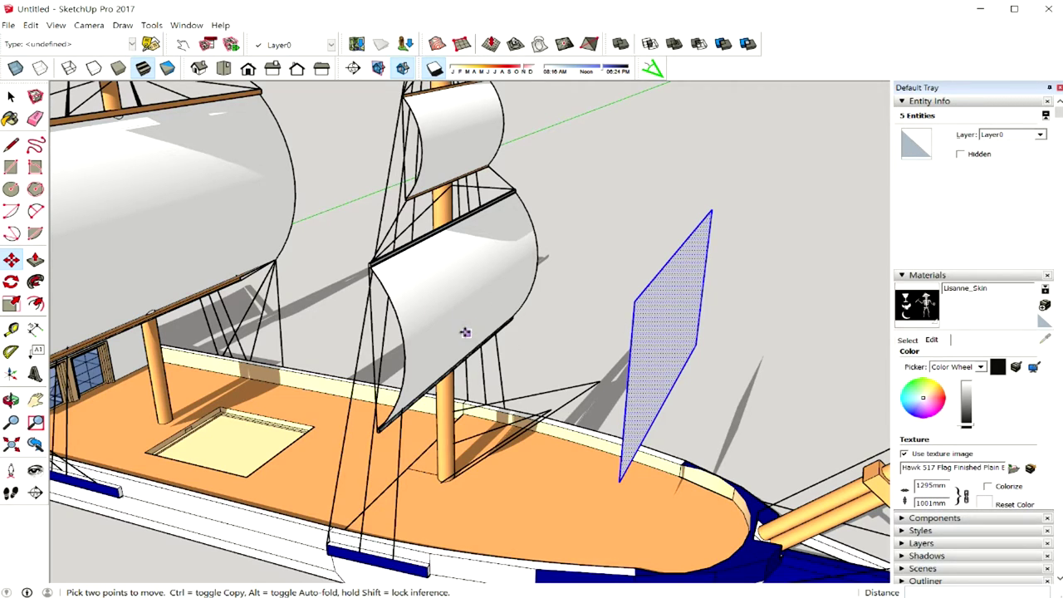
pyautogui.moveTo(543, 305); pyautogui.dragTo(364, 325, button='middle')
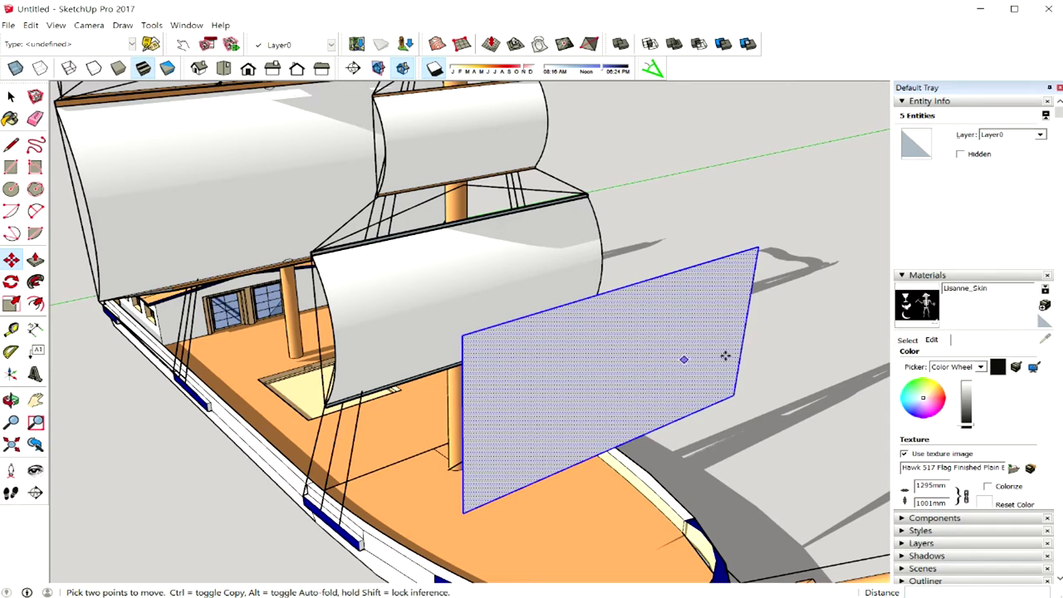
pyautogui.click(924, 306)
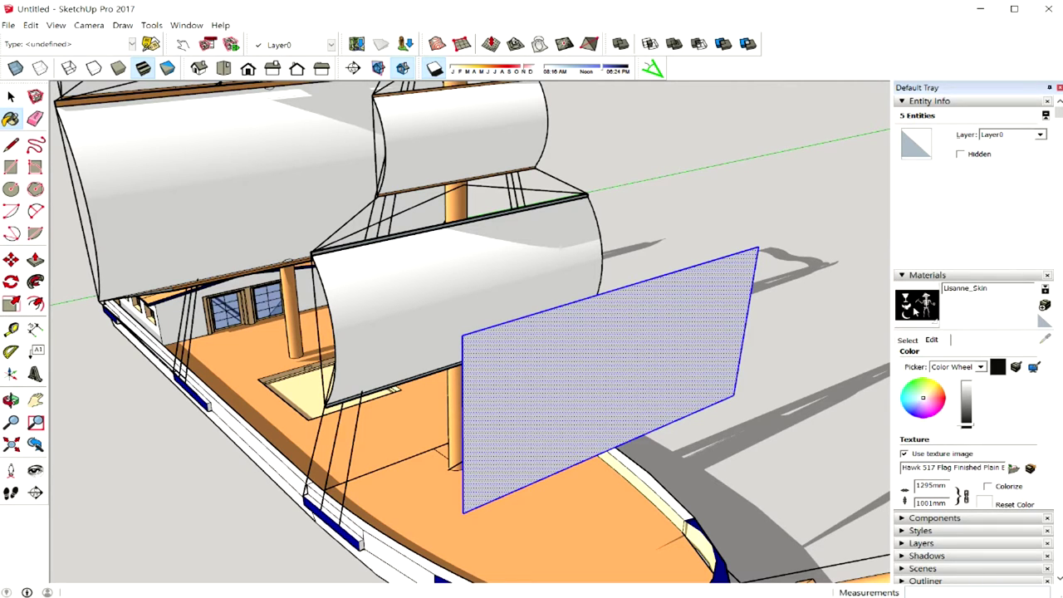
# Paint the rectangular face with the Lisanne_Skin pirate-flag texture.
pyautogui.click(639, 362)
pyautogui.moveTo(656, 362); pyautogui.dragTo(516, 355, button='middle')
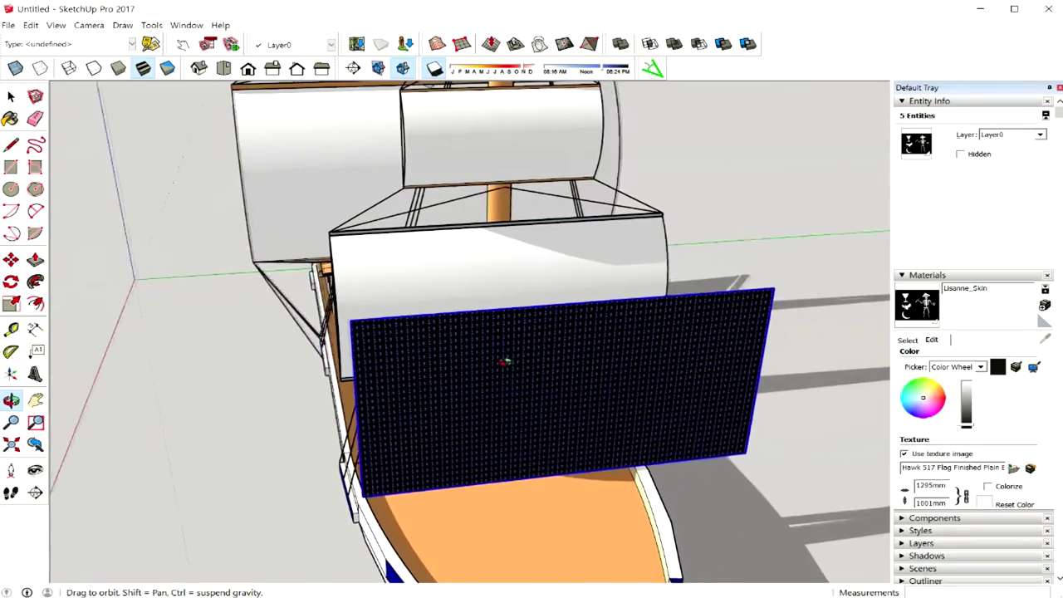
pyautogui.press('space')
pyautogui.moveTo(631, 391); pyautogui.dragTo(439, 366, button='middle')
pyautogui.rightClick(438, 362)
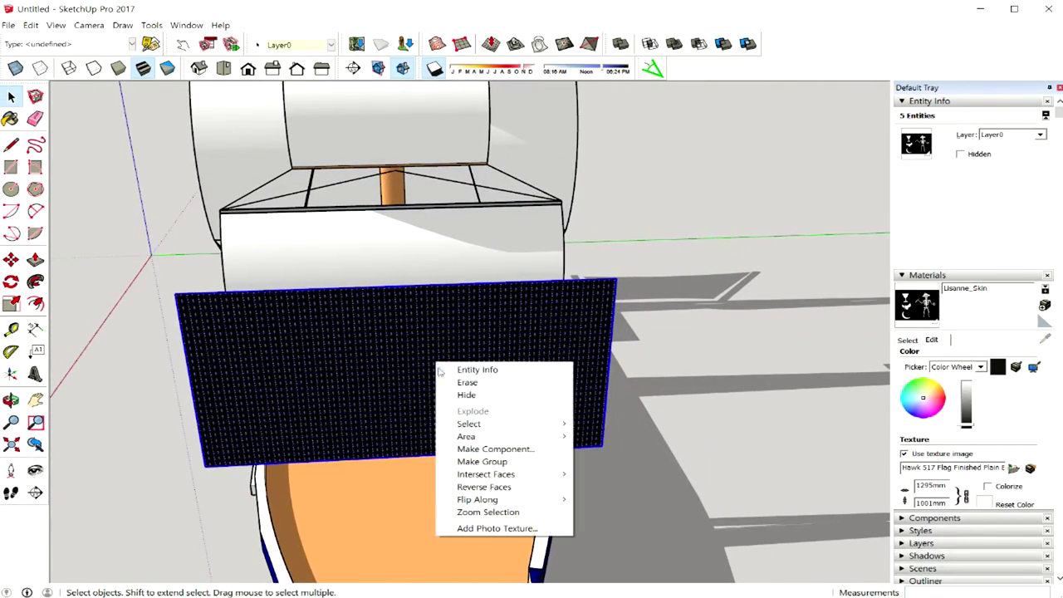
pyautogui.click(713, 376)
pyautogui.rightClick(461, 365)
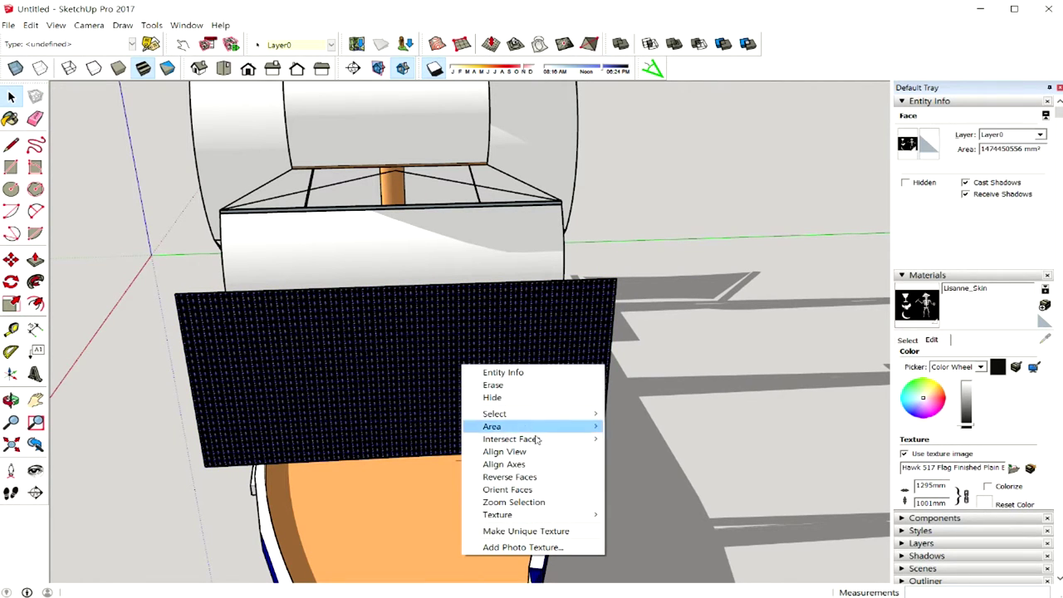
pyautogui.moveTo(529, 515)
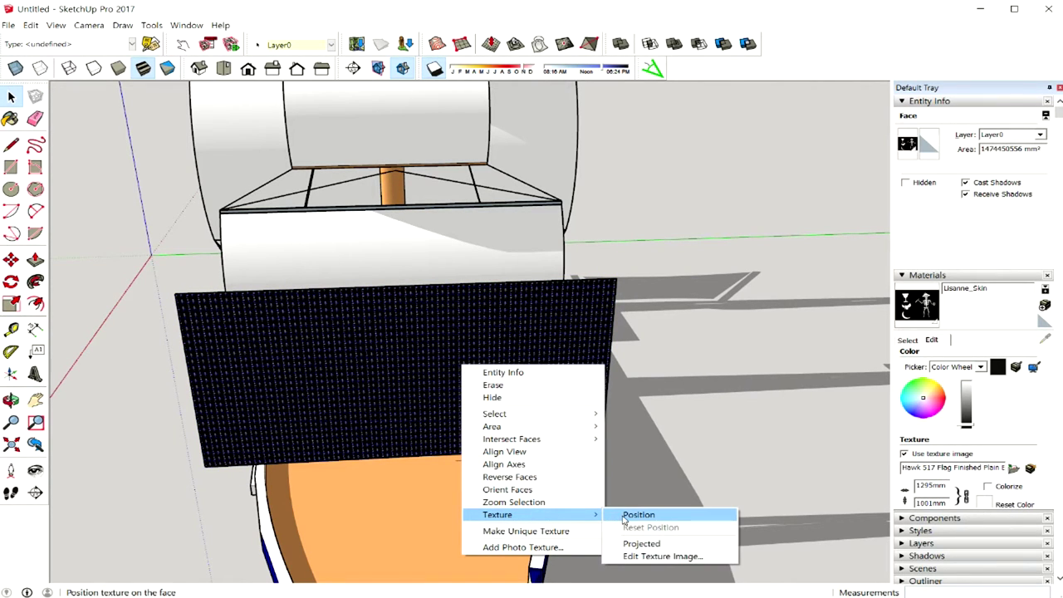
# Position the flag texture with its pins so one full flag image fills the face.
pyautogui.click(638, 515)
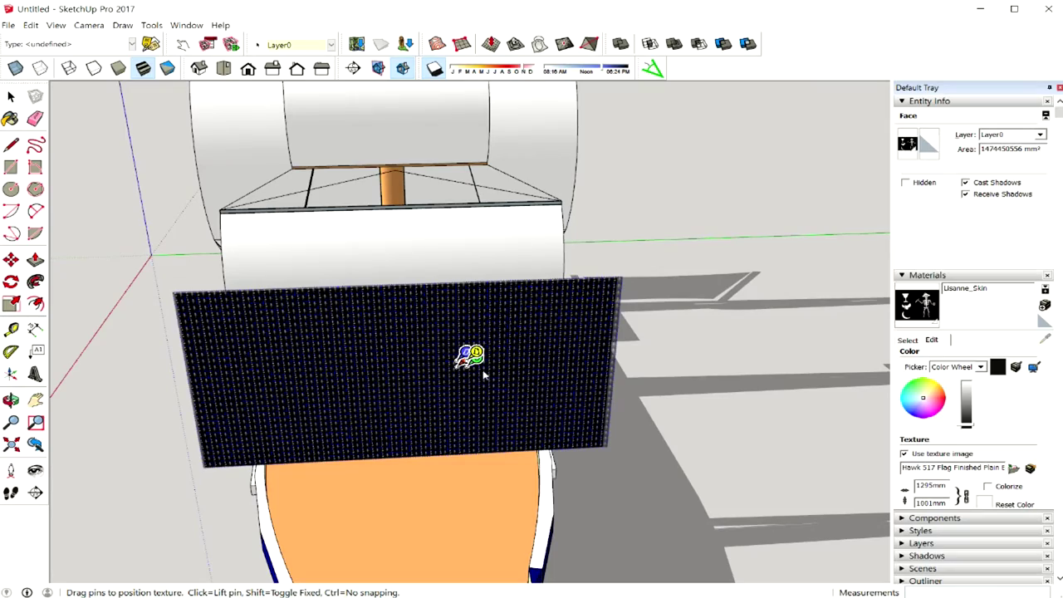
pyautogui.moveTo(476, 353)
pyautogui.mouseDown()
pyautogui.moveTo(756, 340)
pyautogui.moveTo(764, 351)
pyautogui.moveTo(766, 339)
pyautogui.mouseUp()
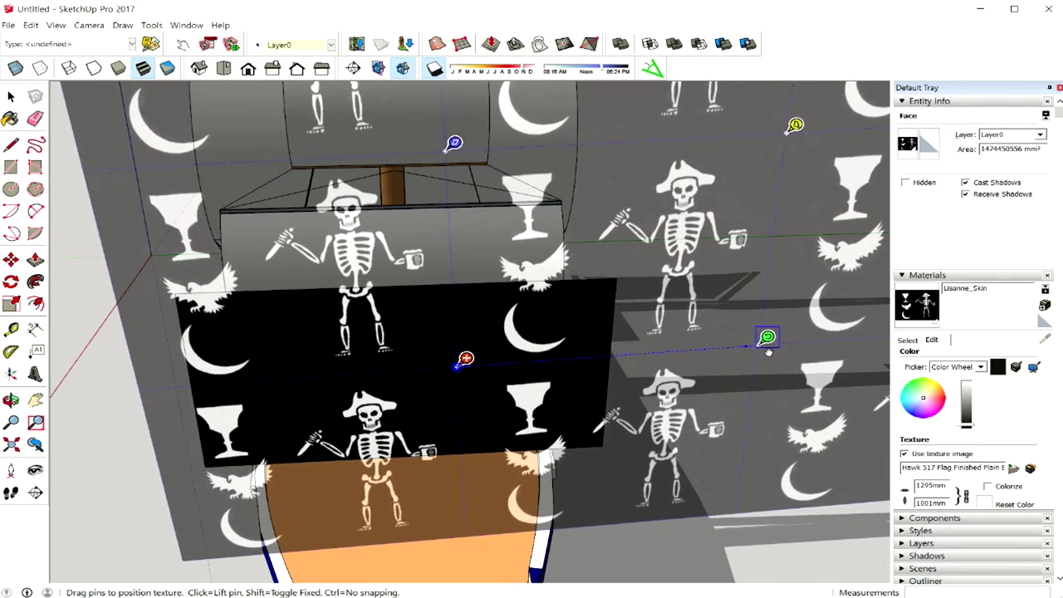
pyautogui.moveTo(633, 398)
pyautogui.mouseDown()
pyautogui.moveTo(432, 330)
pyautogui.moveTo(428, 312)
pyautogui.mouseUp()
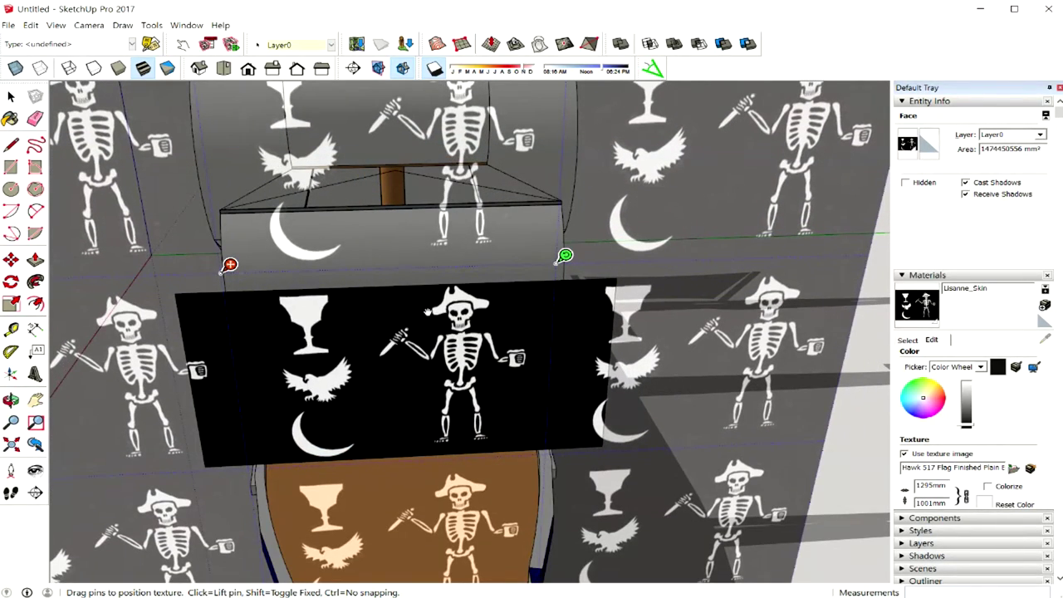
pyautogui.moveTo(565, 255); pyautogui.dragTo(597, 255)
pyautogui.moveTo(494, 295); pyautogui.dragTo(486, 285)
pyautogui.scroll(-3, 492, 292)
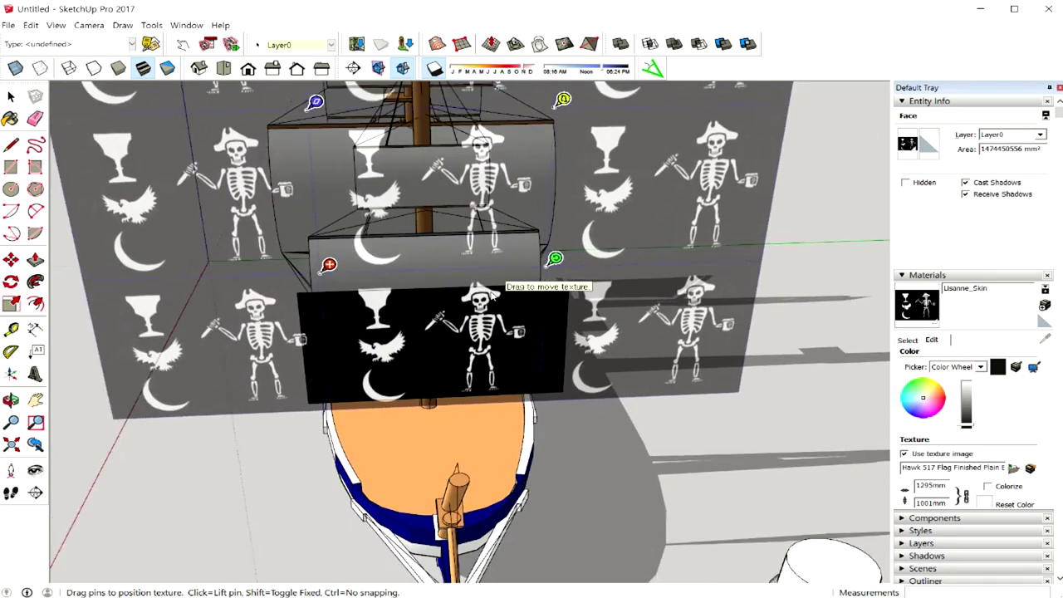
pyautogui.scroll(-2, 481, 290)
pyautogui.moveTo(351, 137); pyautogui.dragTo(352, 165)
pyautogui.moveTo(467, 241)
pyautogui.mouseDown()
pyautogui.moveTo(466, 252)
pyautogui.moveTo(479, 248)
pyautogui.moveTo(465, 247)
pyautogui.mouseUp()
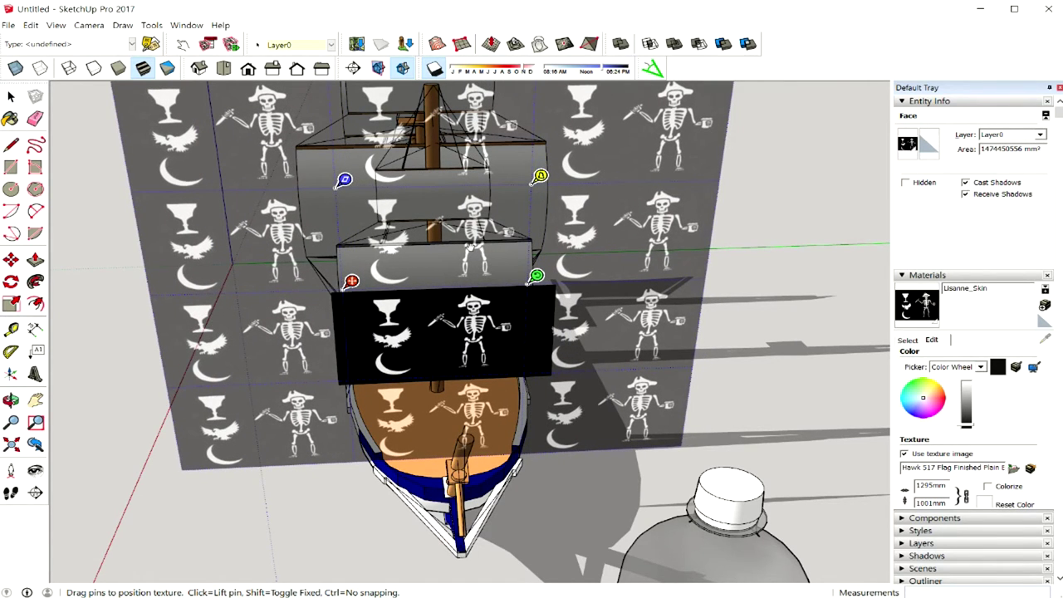
pyautogui.moveTo(537, 274); pyautogui.dragTo(545, 272)
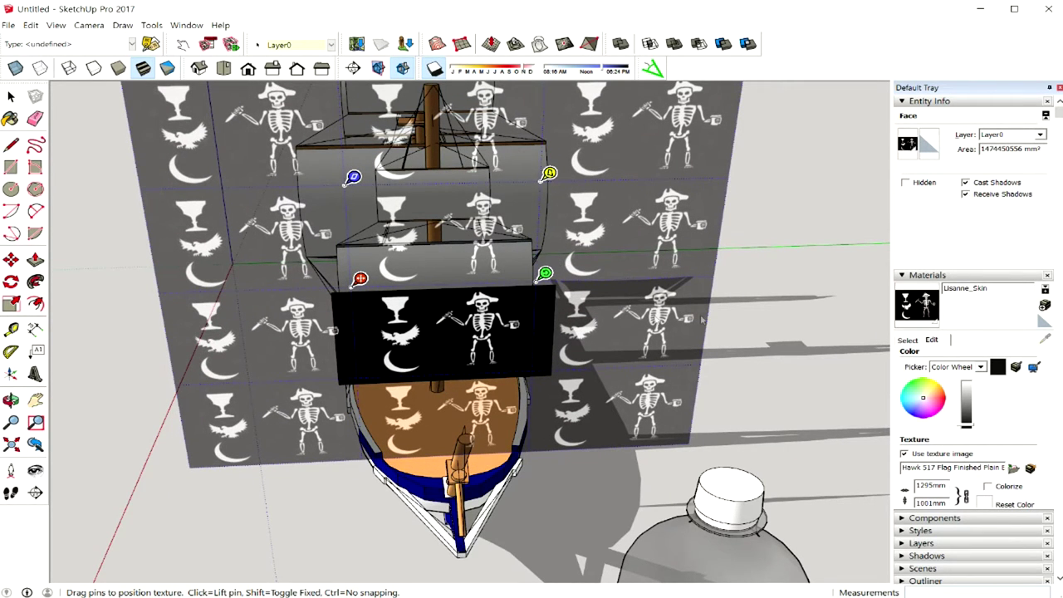
pyautogui.click(672, 332)
pyautogui.click(614, 335)
pyautogui.moveTo(614, 336)
pyautogui.mouseDown(button='middle')
pyautogui.moveTo(499, 316)
pyautogui.moveTo(468, 366)
pyautogui.moveTo(401, 353)
pyautogui.mouseUp(button='middle')
pyautogui.scroll(2, 389, 334)
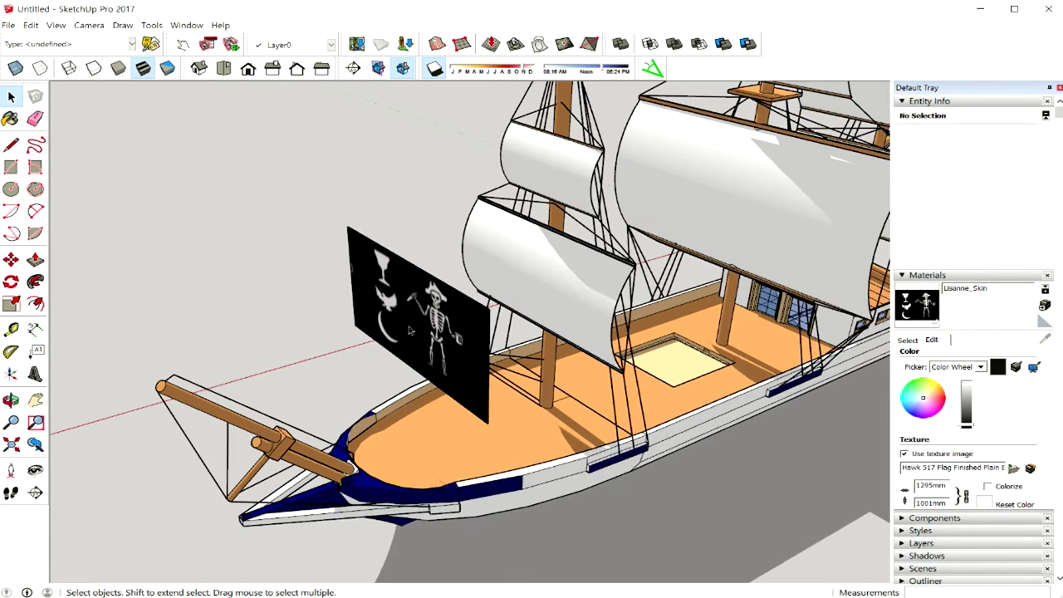
# Set the flag face's texture to Projected.
pyautogui.scroll(2, 389, 334)
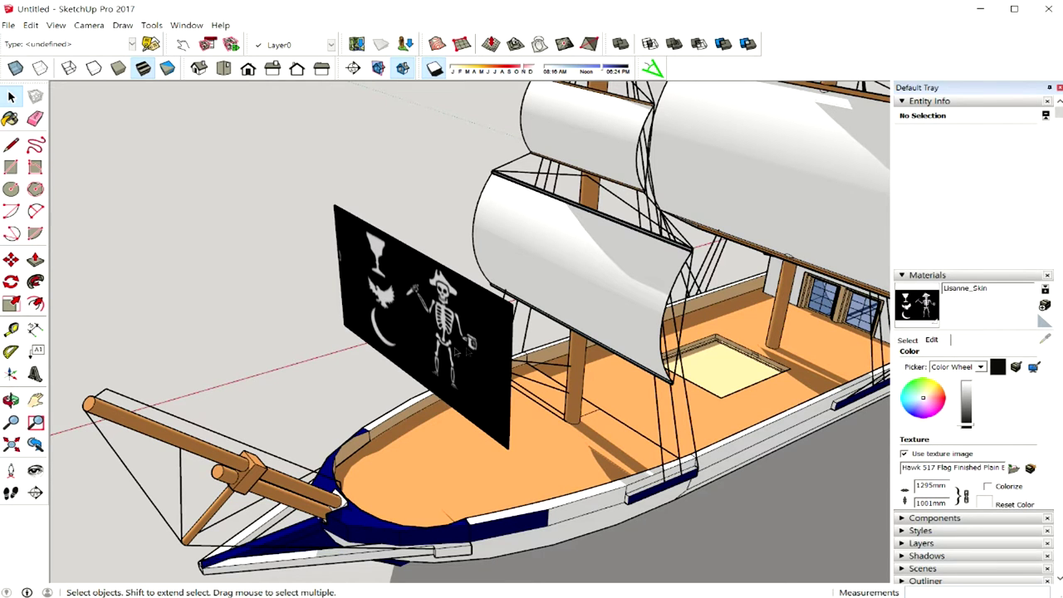
pyautogui.moveTo(415, 341); pyautogui.dragTo(409, 338, button='middle')
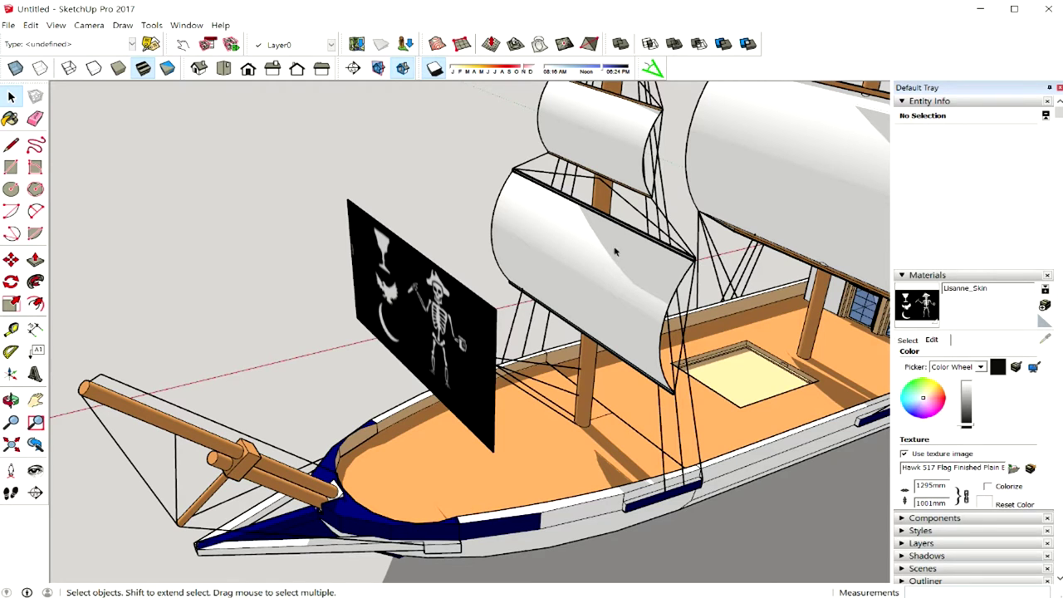
pyautogui.rightClick(366, 245)
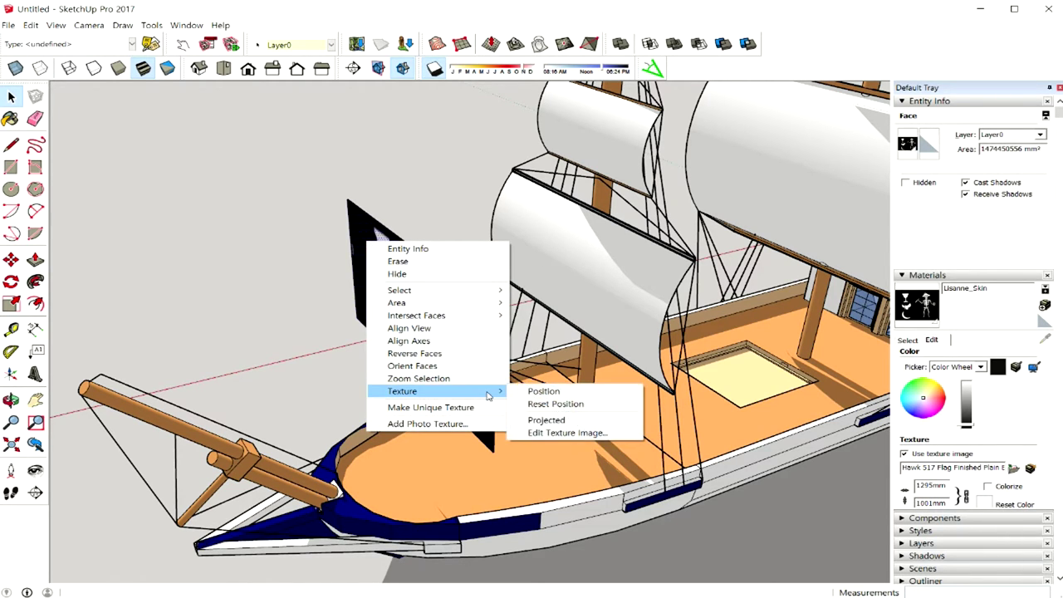
pyautogui.moveTo(432, 392)
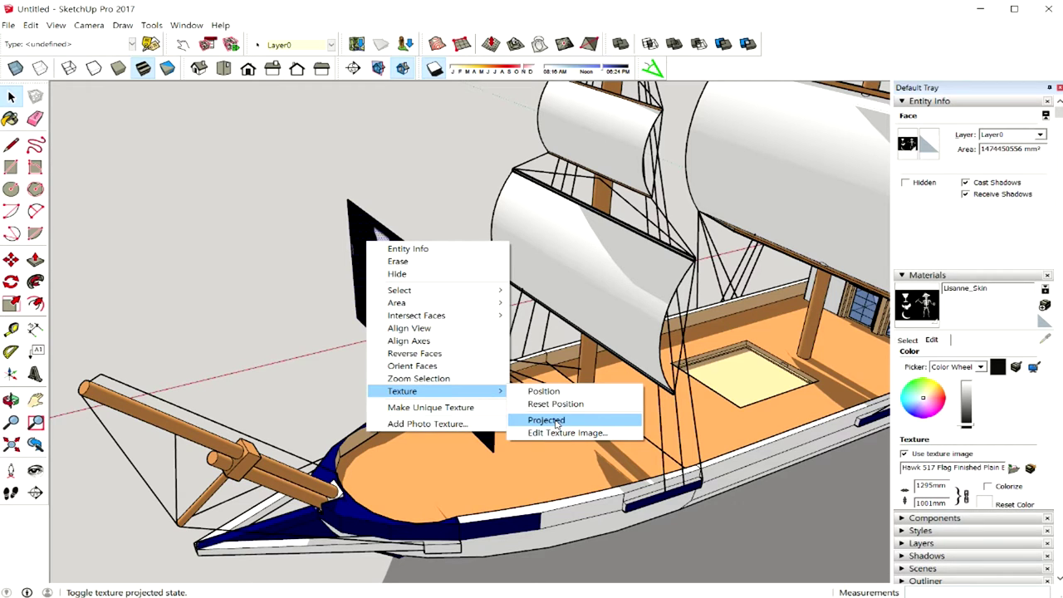
pyautogui.click(556, 421)
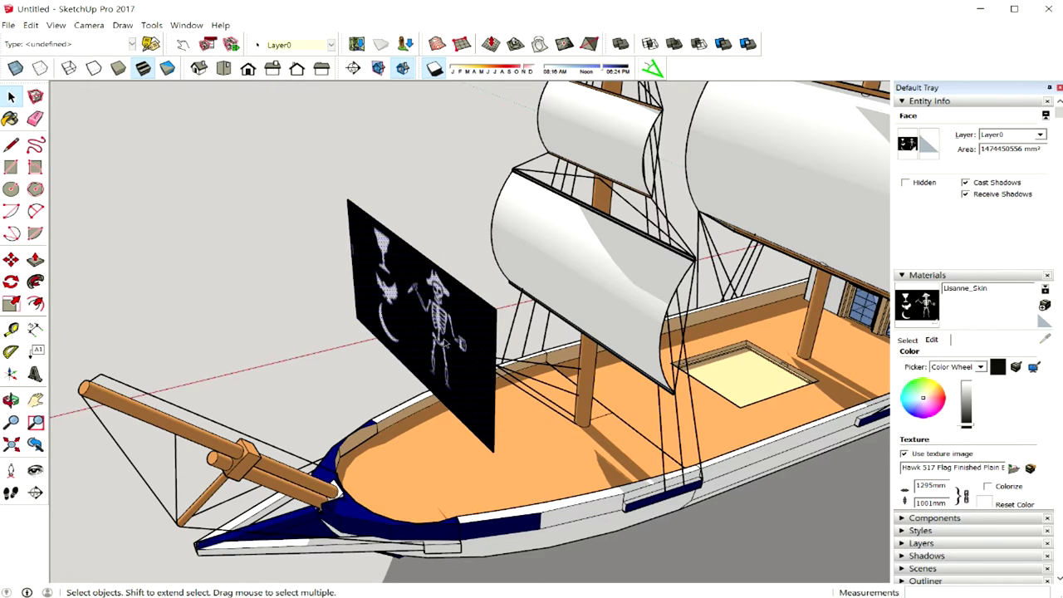
pyautogui.moveTo(445, 348); pyautogui.dragTo(475, 333, button='middle')
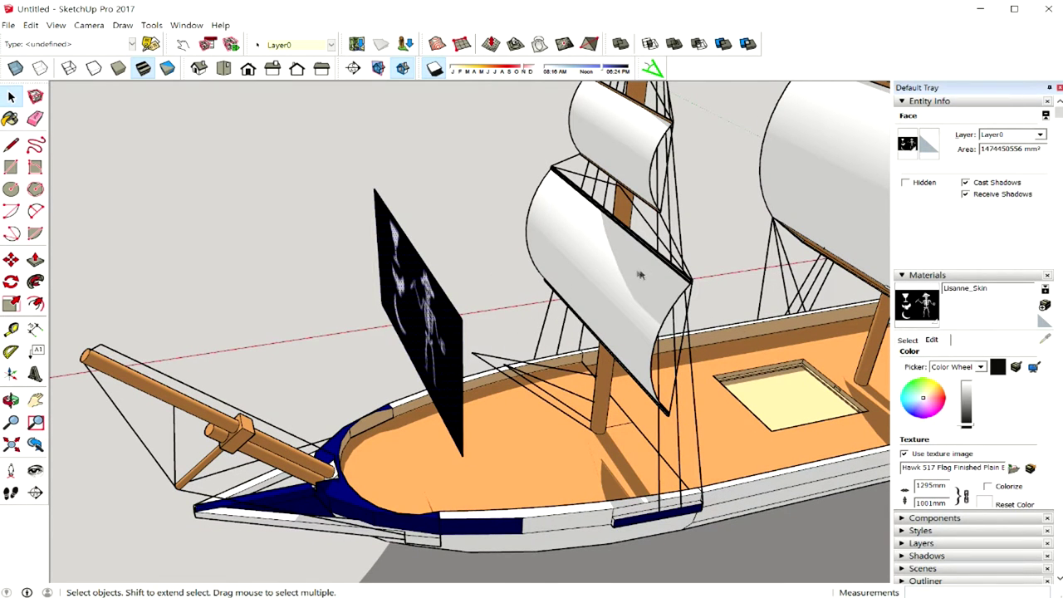
# Sample the projected flag material with the Paint Bucket, then undo to clear the flag face.
pyautogui.press('b')
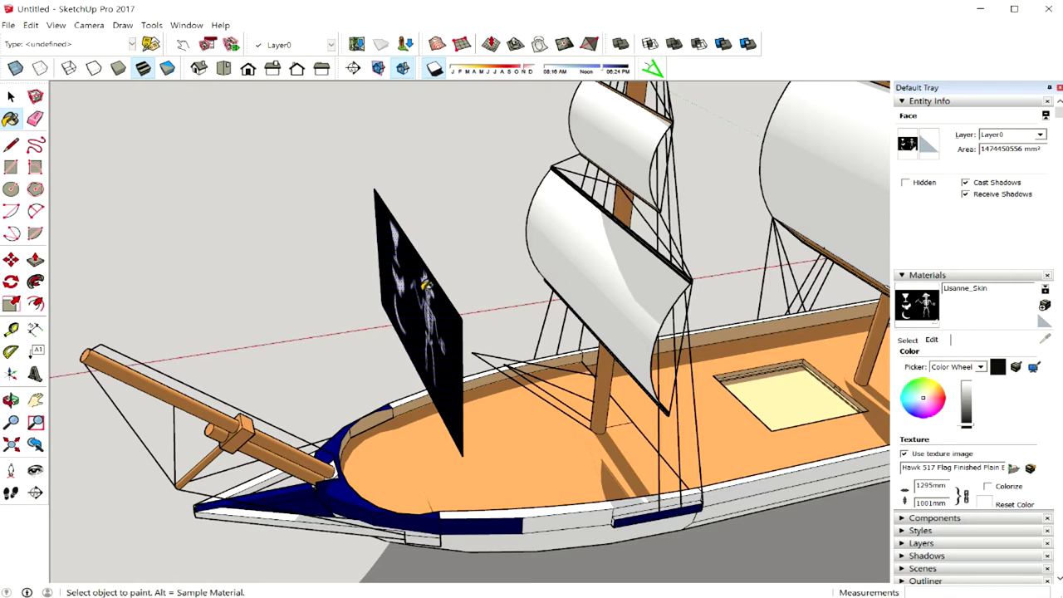
pyautogui.press('alt')
pyautogui.press('space')
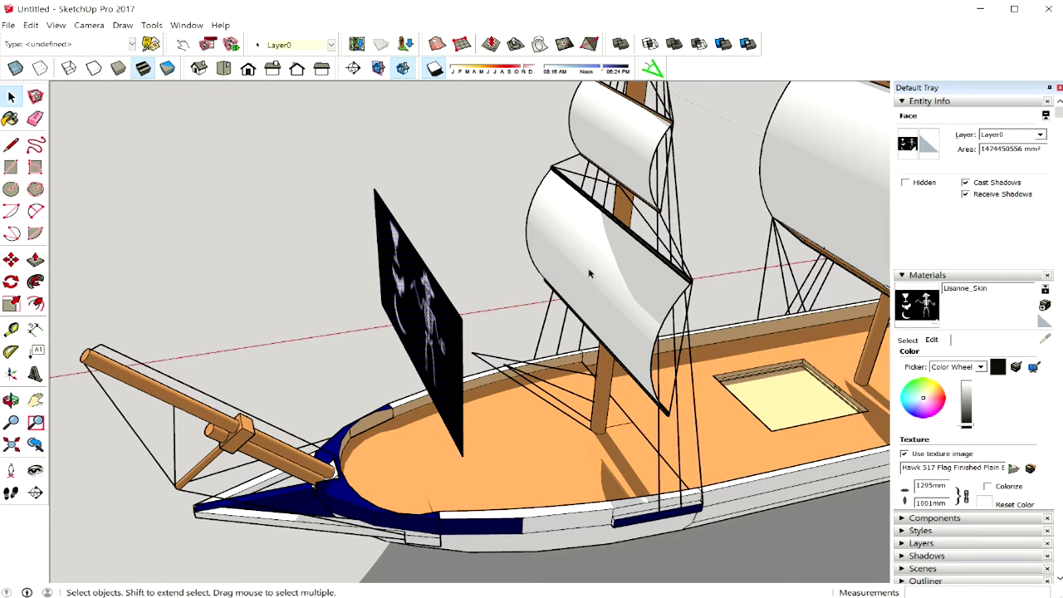
pyautogui.hotkey('ctrl', 'z')
pyautogui.moveTo(581, 268)
pyautogui.mouseDown(button='middle')
pyautogui.moveTo(612, 247)
pyautogui.moveTo(582, 279)
pyautogui.mouseUp(button='middle')
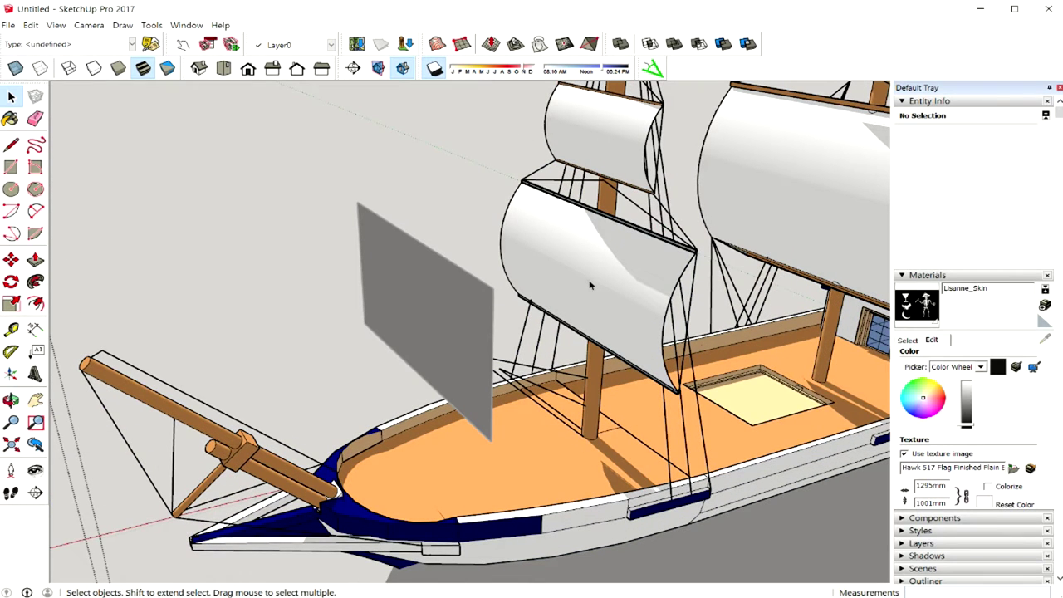
pyautogui.press('b')
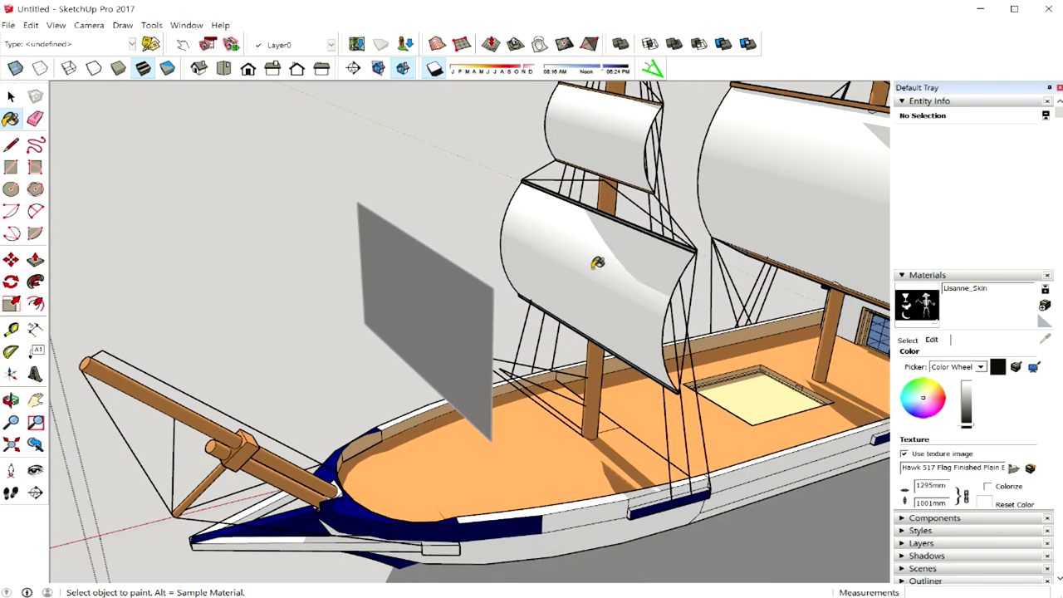
# Paint the curved front sail with the projected pirate-flag material.
pyautogui.click(597, 263)
pyautogui.moveTo(617, 297); pyautogui.dragTo(602, 287, button='middle')
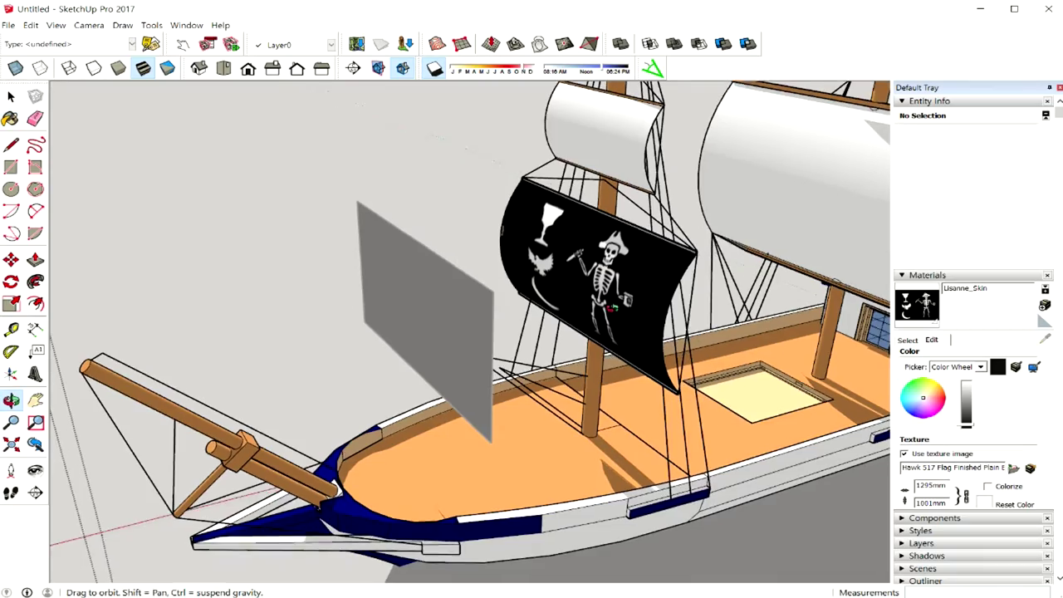
pyautogui.moveTo(548, 324)
pyautogui.mouseDown(button='middle')
pyautogui.moveTo(387, 296)
pyautogui.moveTo(500, 288)
pyautogui.moveTo(760, 307)
pyautogui.mouseUp(button='middle')
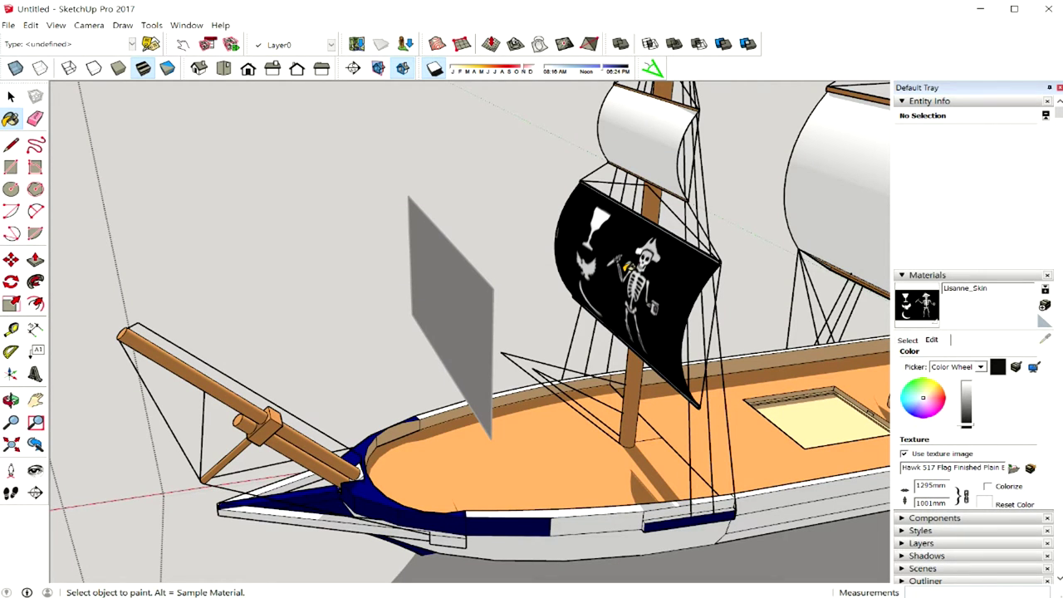
pyautogui.moveTo(623, 266); pyautogui.dragTo(677, 273, button='middle')
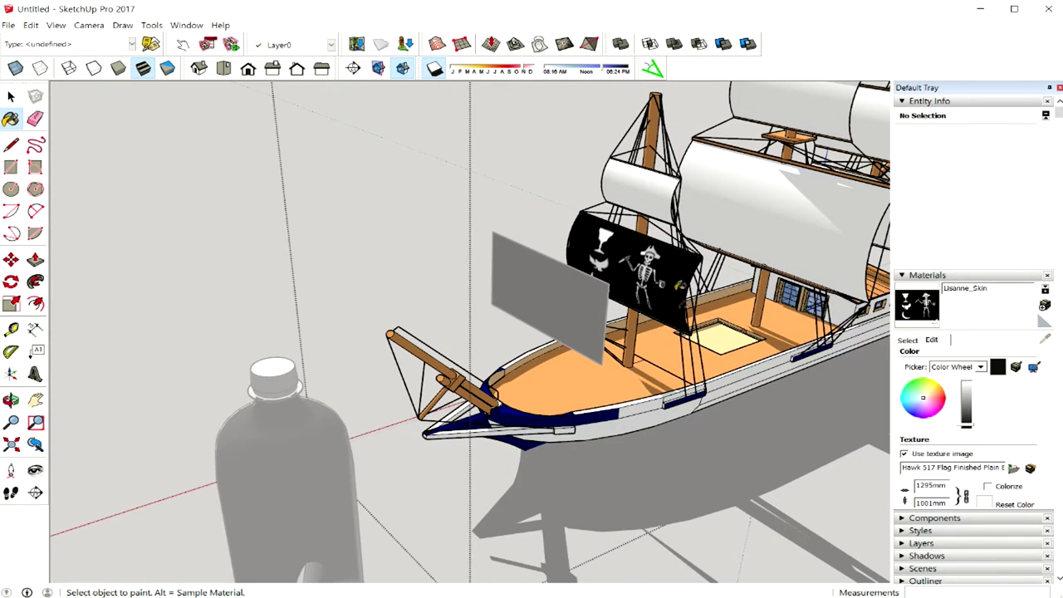
pyautogui.press('space')
pyautogui.moveTo(614, 283); pyautogui.dragTo(570, 286, button='middle')
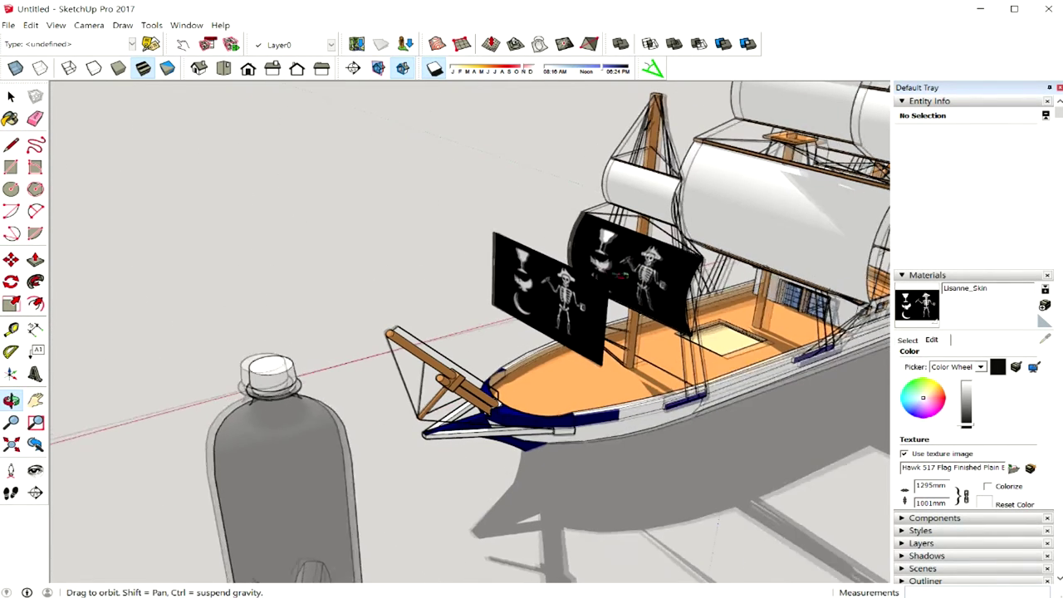
# Delete the extra flag panel and its thin post beside the ship.
pyautogui.click(536, 353)
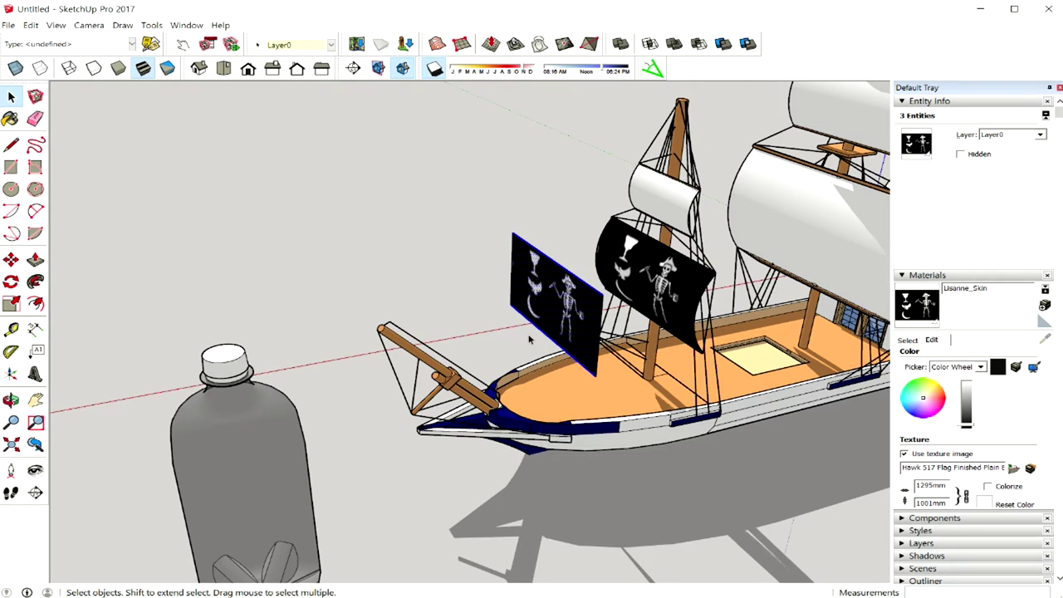
pyautogui.press('Delete')
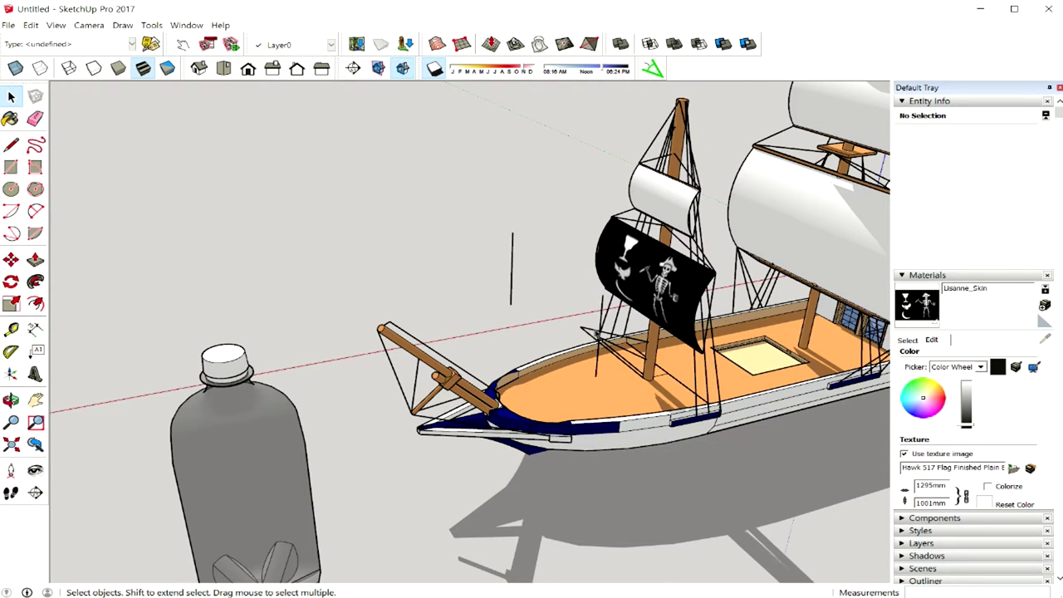
pyautogui.click(512, 277)
pyautogui.press('Delete')
pyautogui.moveTo(686, 282)
pyautogui.mouseDown(button='middle')
pyautogui.moveTo(664, 287)
pyautogui.moveTo(748, 292)
pyautogui.mouseUp(button='middle')
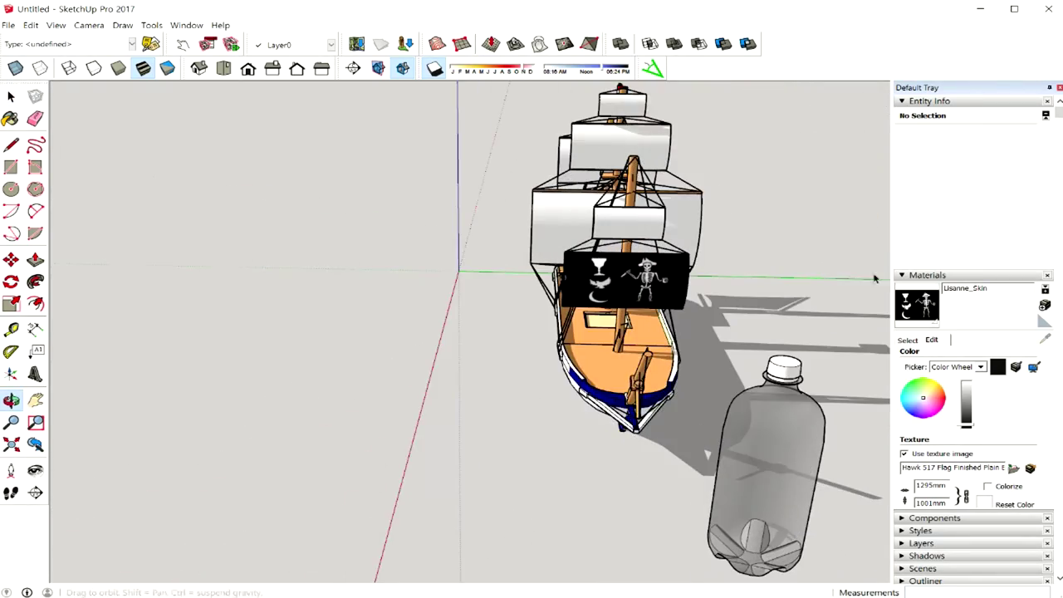
pyautogui.scroll(2, 748, 293)
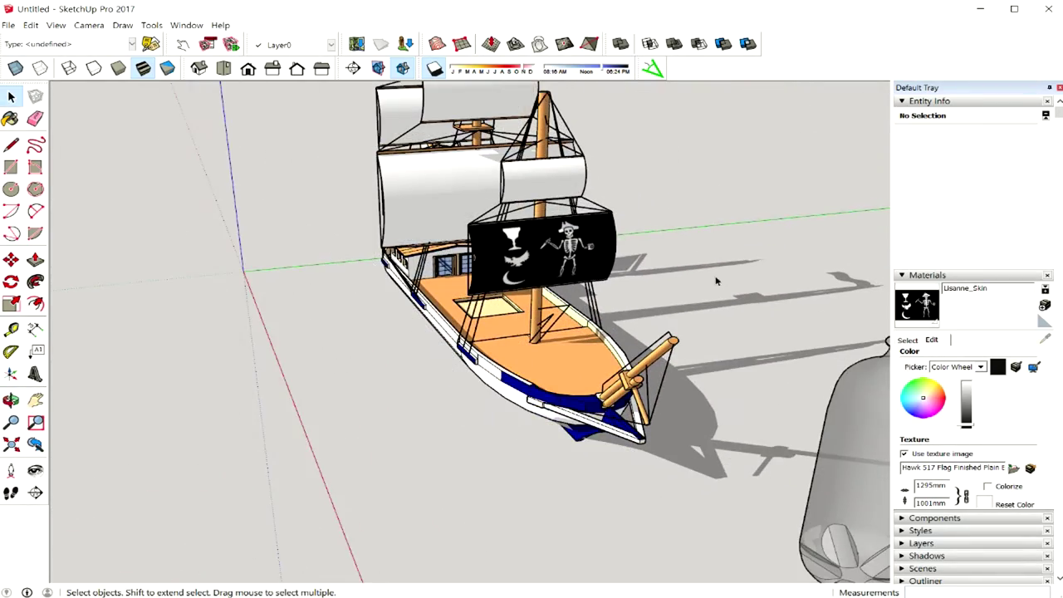
pyautogui.moveTo(748, 293)
pyautogui.mouseDown(button='middle')
pyautogui.moveTo(517, 195)
pyautogui.moveTo(588, 316)
pyautogui.mouseUp(button='middle')
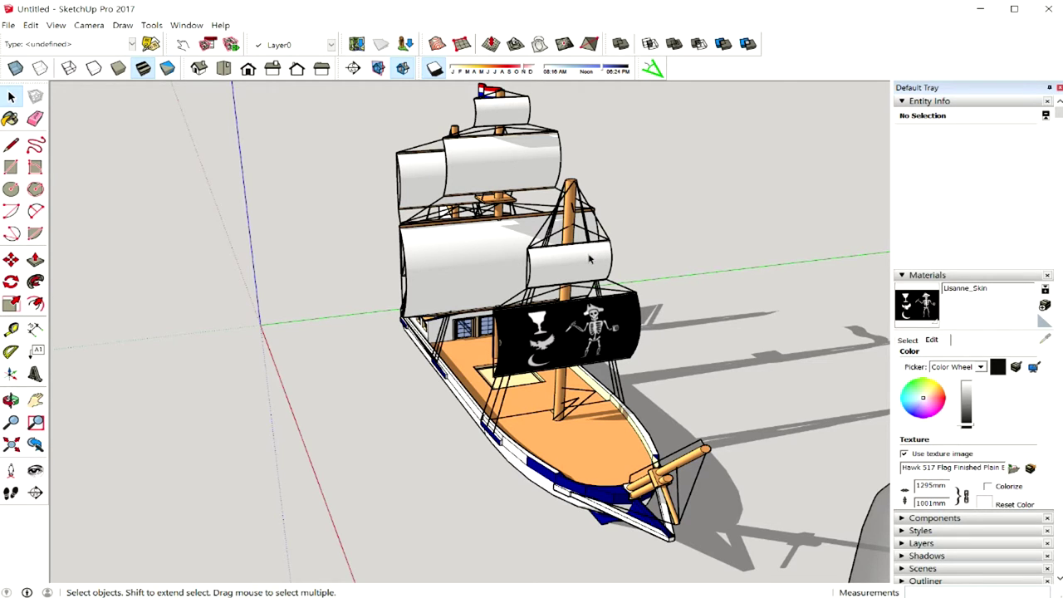
pyautogui.moveTo(594, 298); pyautogui.dragTo(508, 292, button='middle')
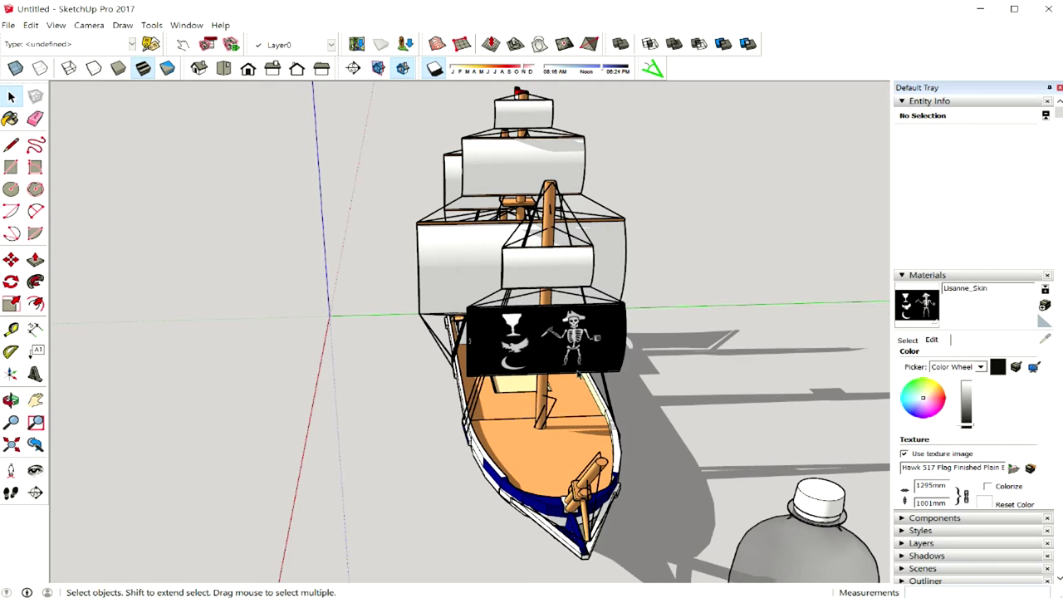
pyautogui.scroll(-3, 578, 373)
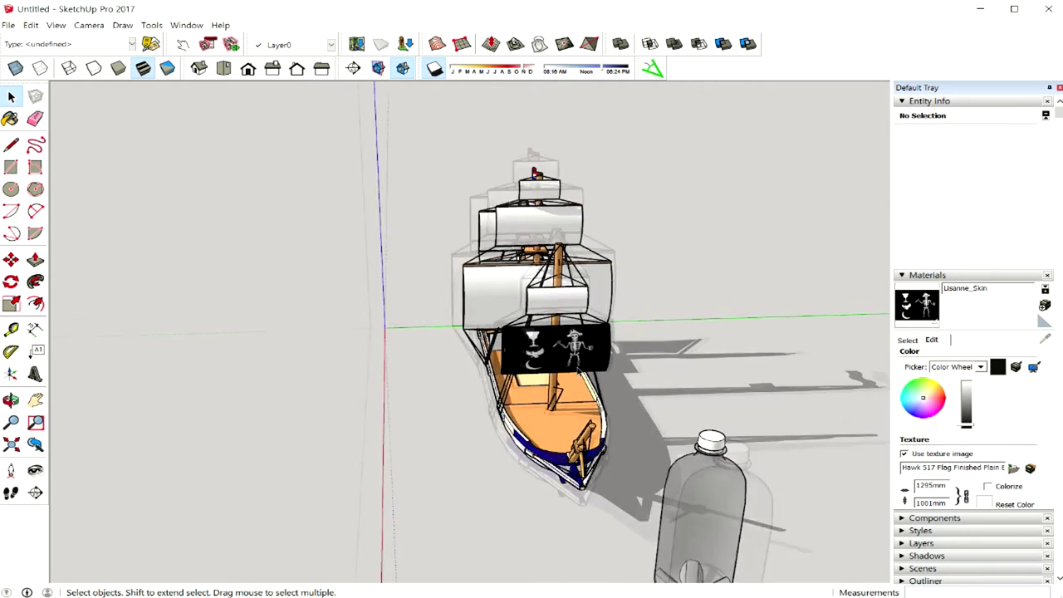
pyautogui.scroll(3, 557, 357)
pyautogui.scroll(2, 536, 341)
pyautogui.moveTo(532, 339); pyautogui.dragTo(544, 333, button='middle')
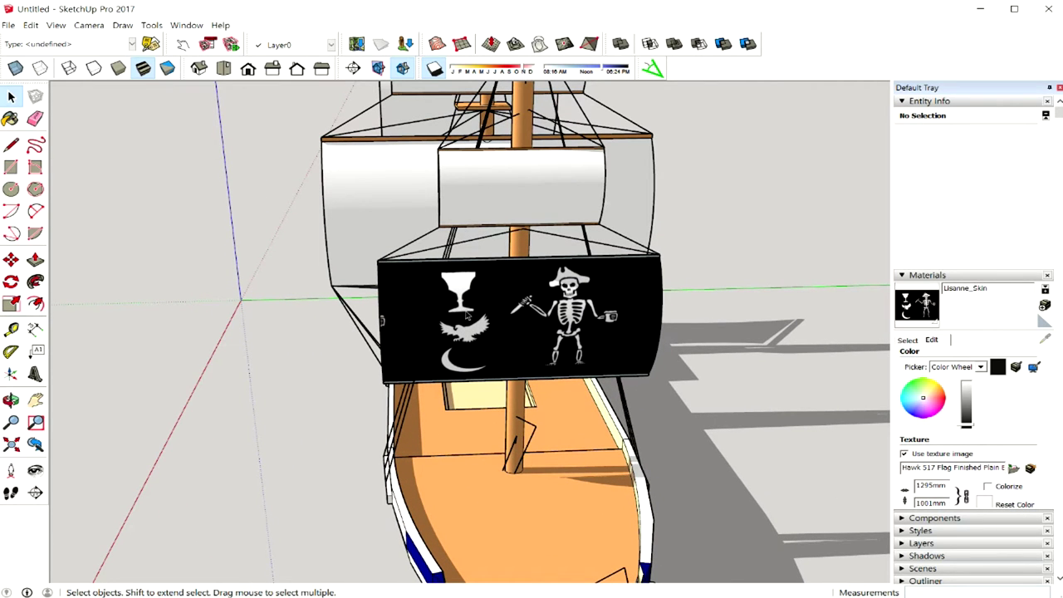
pyautogui.moveTo(482, 310)
pyautogui.mouseDown(button='middle')
pyautogui.moveTo(586, 291)
pyautogui.moveTo(523, 290)
pyautogui.mouseUp(button='middle')
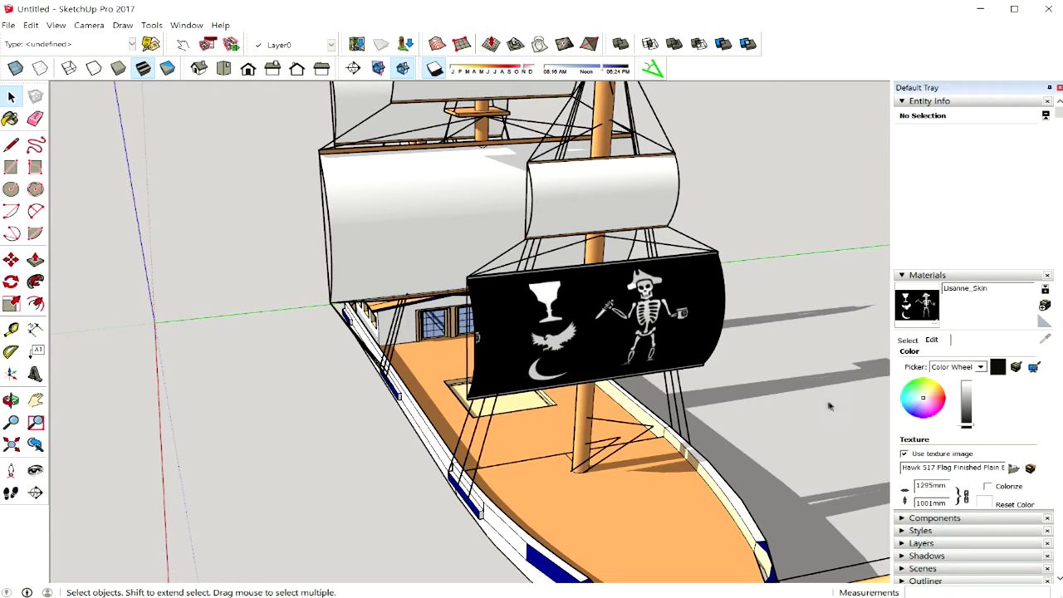
pyautogui.moveTo(645, 355); pyautogui.dragTo(521, 339, button='middle')
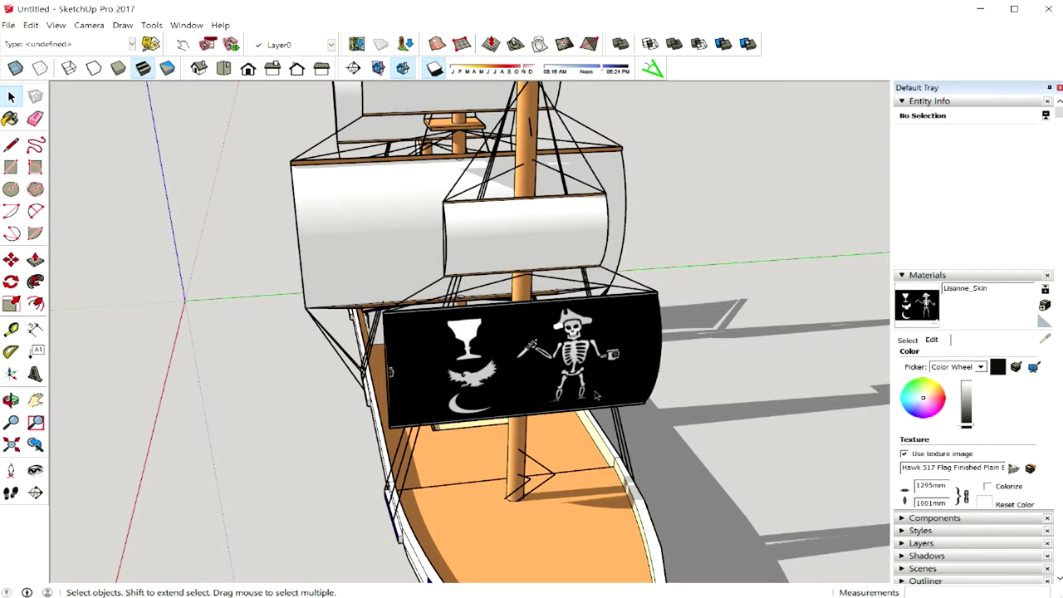
pyautogui.scroll(-2, 575, 356)
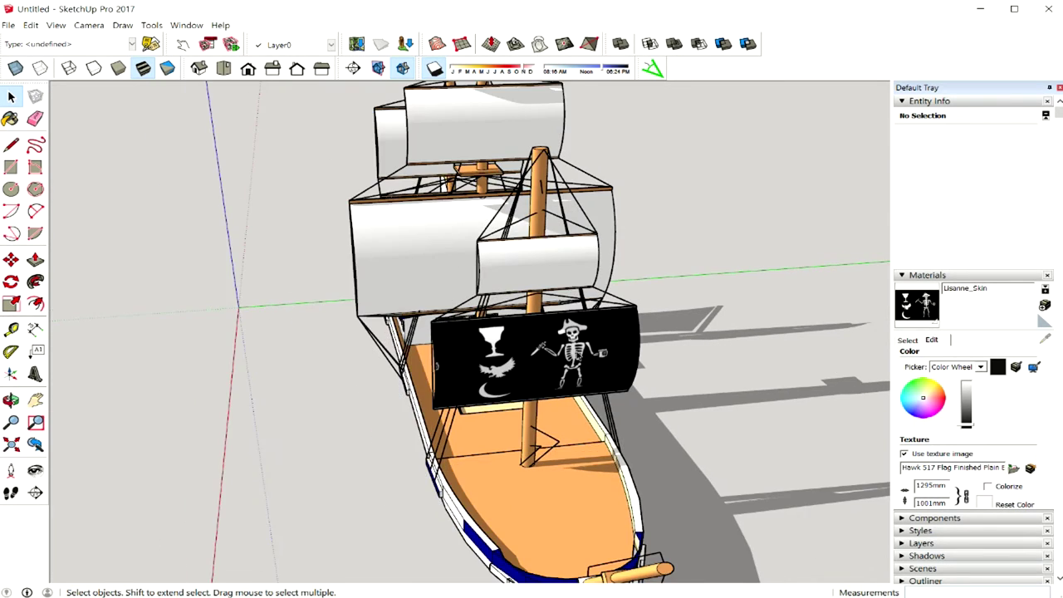
pyautogui.scroll(-2, 575, 356)
pyautogui.moveTo(574, 356)
pyautogui.mouseDown(button='middle')
pyautogui.moveTo(790, 338)
pyautogui.moveTo(772, 353)
pyautogui.mouseUp(button='middle')
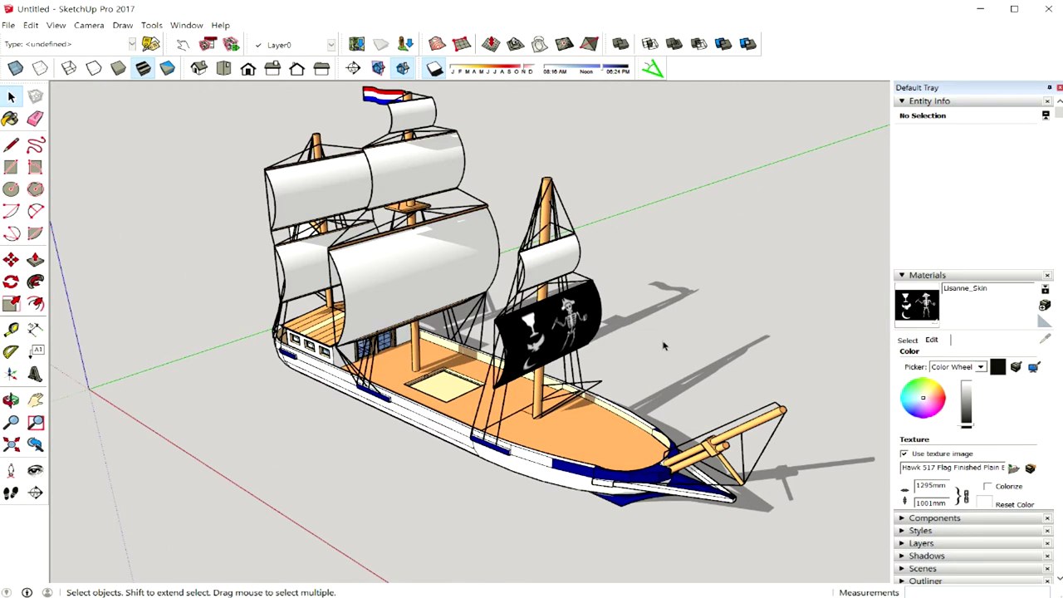
pyautogui.moveTo(660, 344); pyautogui.dragTo(594, 342, button='middle')
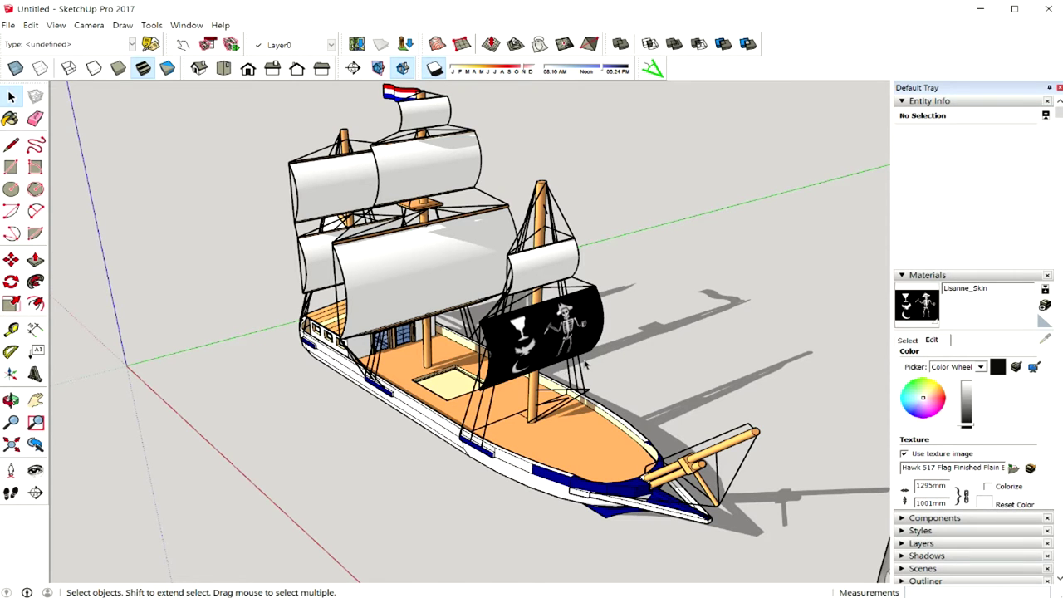
pyautogui.moveTo(634, 360); pyautogui.dragTo(497, 320, button='middle')
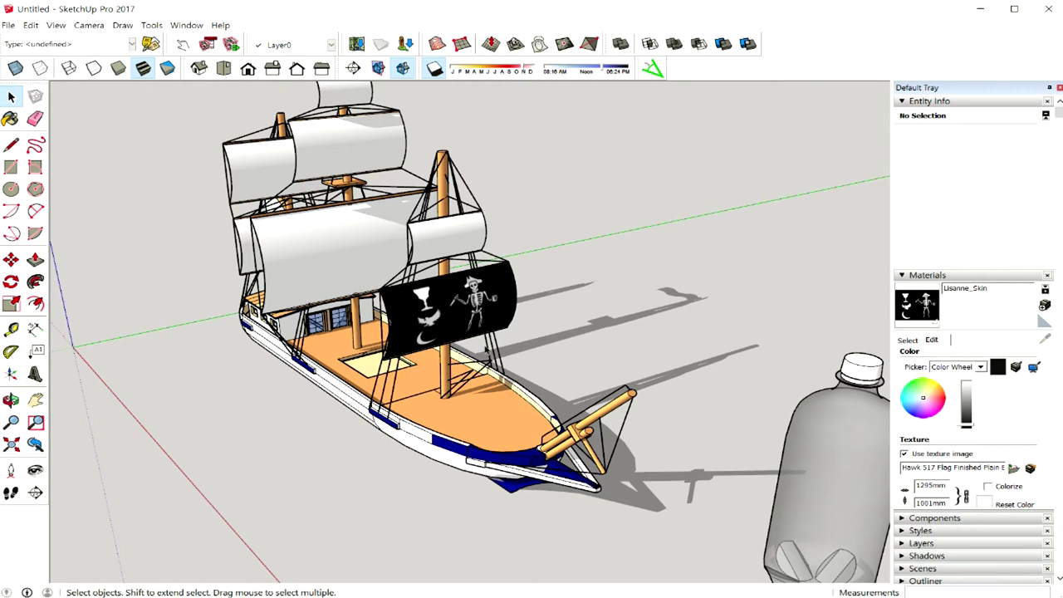
# Orbit around the ship and bottle, selecting and then deselecting the bottle.
pyautogui.moveTo(635, 384)
pyautogui.mouseDown(button='middle')
pyautogui.moveTo(637, 416)
pyautogui.moveTo(647, 346)
pyautogui.mouseUp(button='middle')
pyautogui.moveTo(647, 347)
pyautogui.mouseDown()
pyautogui.moveTo(664, 330)
pyautogui.moveTo(767, 332)
pyautogui.moveTo(605, 350)
pyautogui.mouseUp()
pyautogui.press('space')
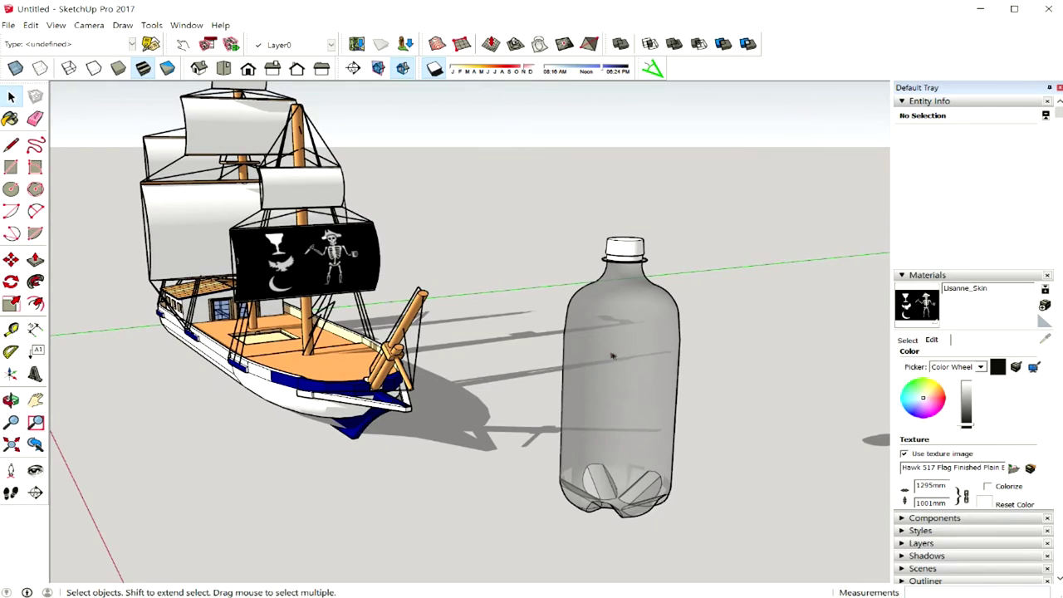
pyautogui.click(647, 356)
pyautogui.moveTo(658, 406)
pyautogui.mouseDown(button='middle')
pyautogui.moveTo(772, 397)
pyautogui.moveTo(526, 408)
pyautogui.mouseUp(button='middle')
pyautogui.moveTo(608, 484); pyautogui.dragTo(764, 508, button='middle')
pyautogui.click(770, 510)
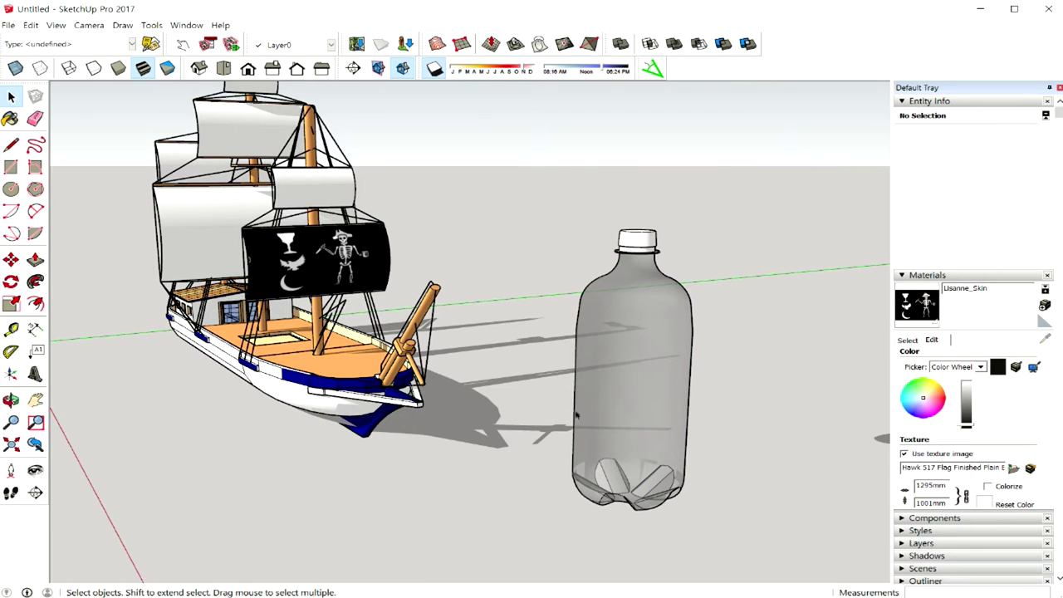
# Orbit in close to the bottle's side, briefly selecting the bottle group.
pyautogui.moveTo(668, 447); pyautogui.dragTo(716, 450, button='middle')
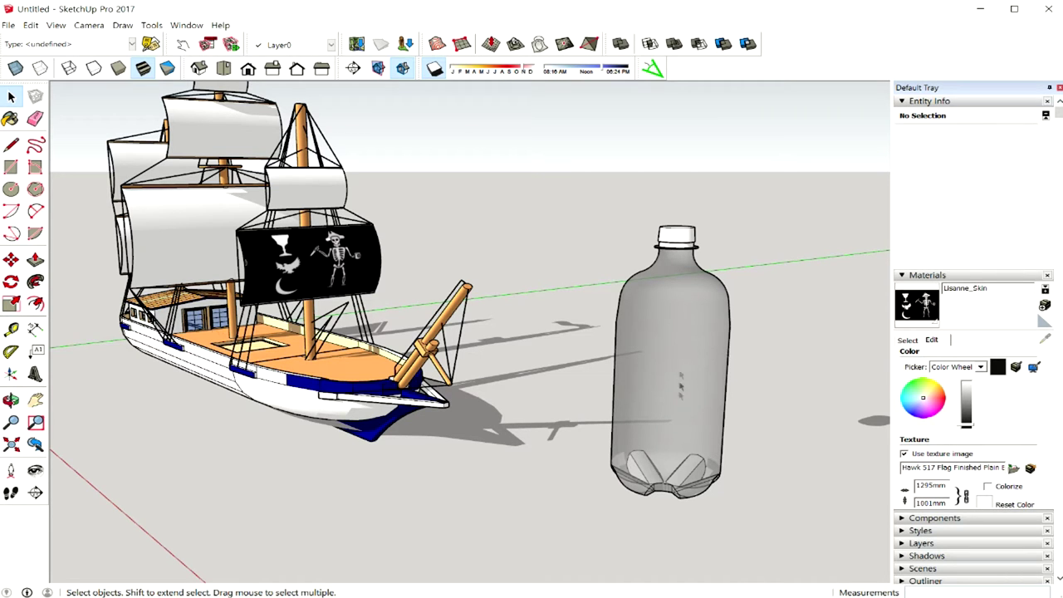
pyautogui.moveTo(673, 440); pyautogui.dragTo(770, 425, button='middle')
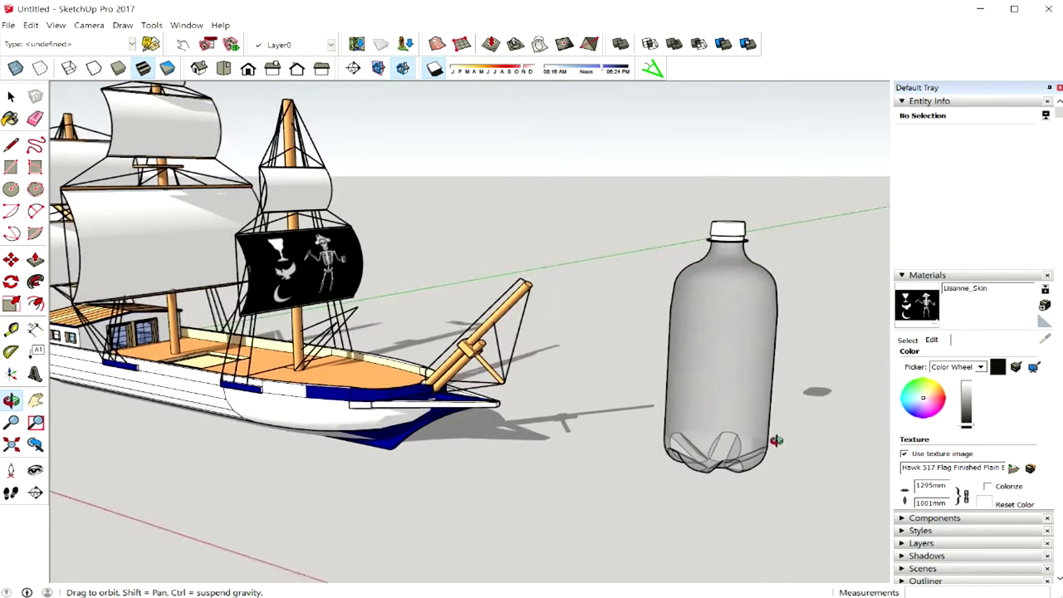
pyautogui.moveTo(738, 382); pyautogui.dragTo(771, 436, button='middle')
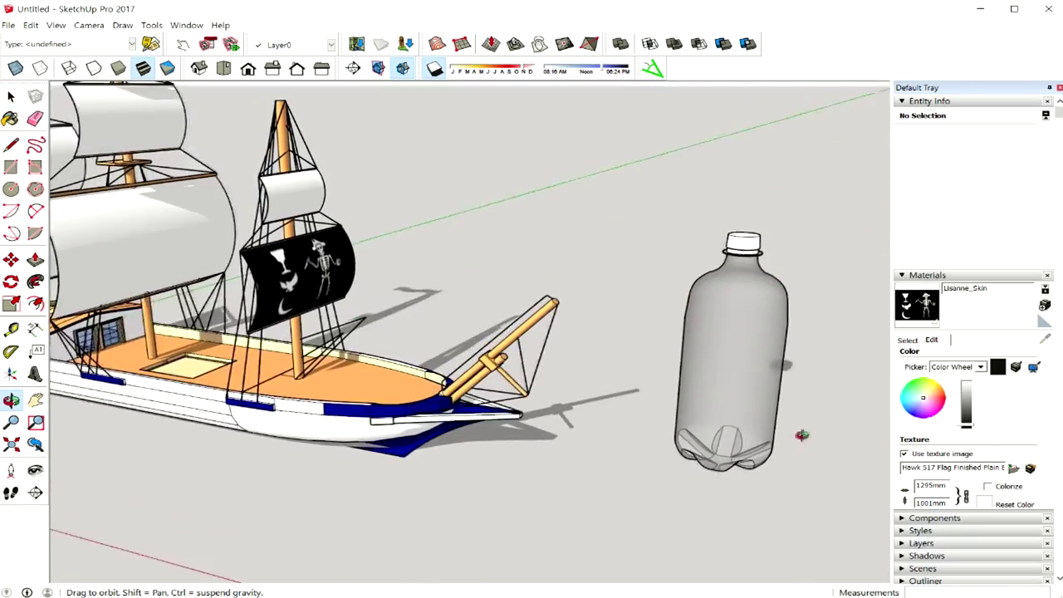
pyautogui.moveTo(771, 436)
pyautogui.mouseDown(button='middle')
pyautogui.moveTo(781, 407)
pyautogui.moveTo(744, 393)
pyautogui.moveTo(636, 428)
pyautogui.mouseUp(button='middle')
pyautogui.click(744, 393)
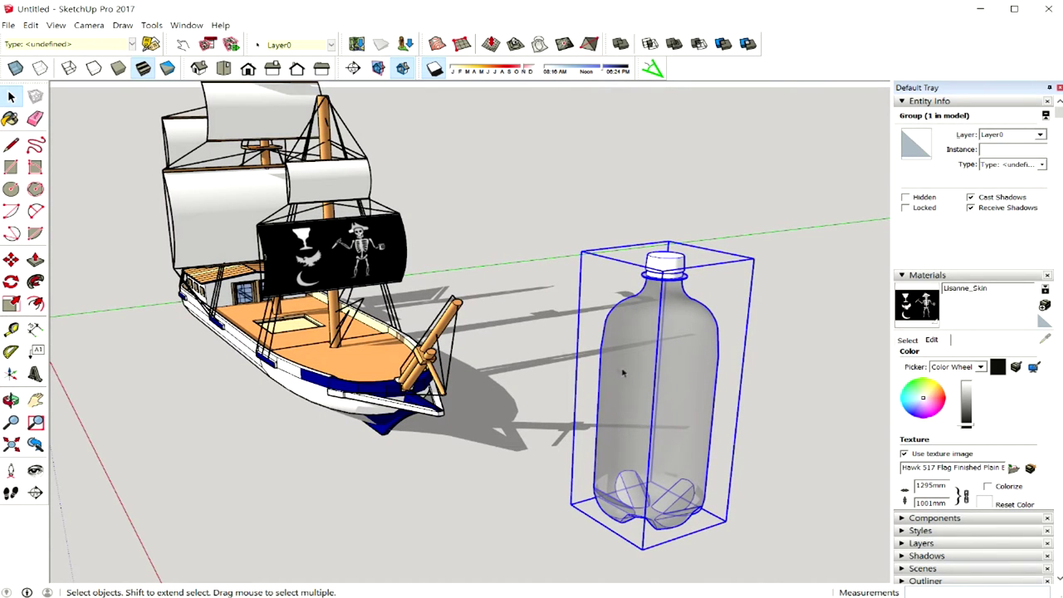
pyautogui.click(500, 496)
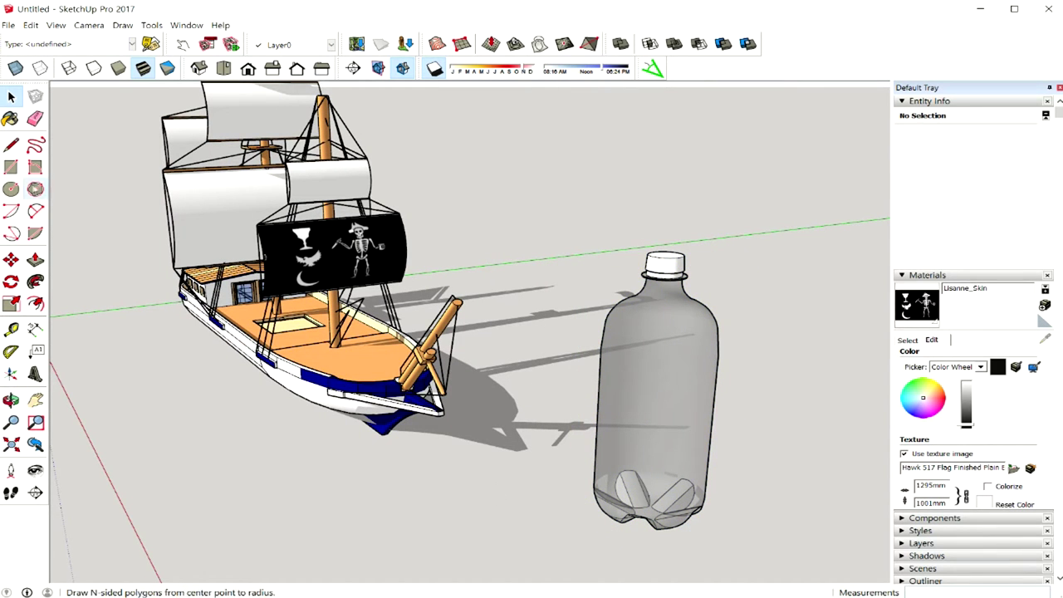
pyautogui.click(11, 167)
pyautogui.moveTo(631, 391)
pyautogui.mouseDown(button='middle')
pyautogui.moveTo(740, 387)
pyautogui.moveTo(778, 356)
pyautogui.mouseUp(button='middle')
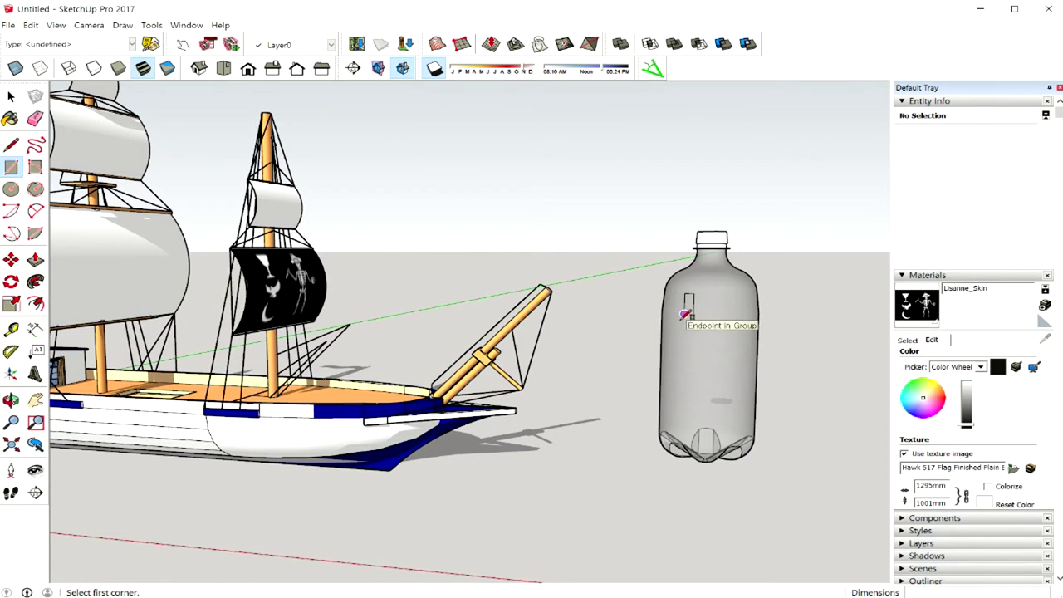
# Draw a rectangle against the bottle's side to mark the label area.
pyautogui.click(684, 314)
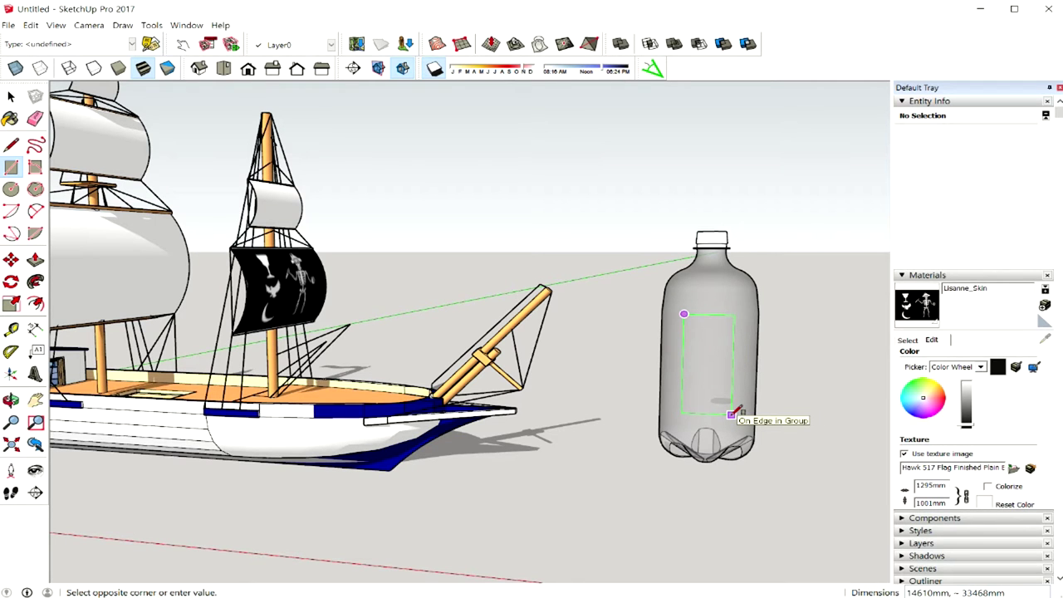
pyautogui.click(731, 414)
pyautogui.press('o')
pyautogui.moveTo(767, 374)
pyautogui.mouseDown()
pyautogui.moveTo(506, 487)
pyautogui.moveTo(333, 453)
pyautogui.moveTo(311, 388)
pyautogui.mouseUp()
pyautogui.press('r')
pyautogui.moveTo(532, 400); pyautogui.dragTo(455, 363, button='middle')
# Move the ship group further away from the bottle.
pyautogui.press('space')
pyautogui.click(456, 363)
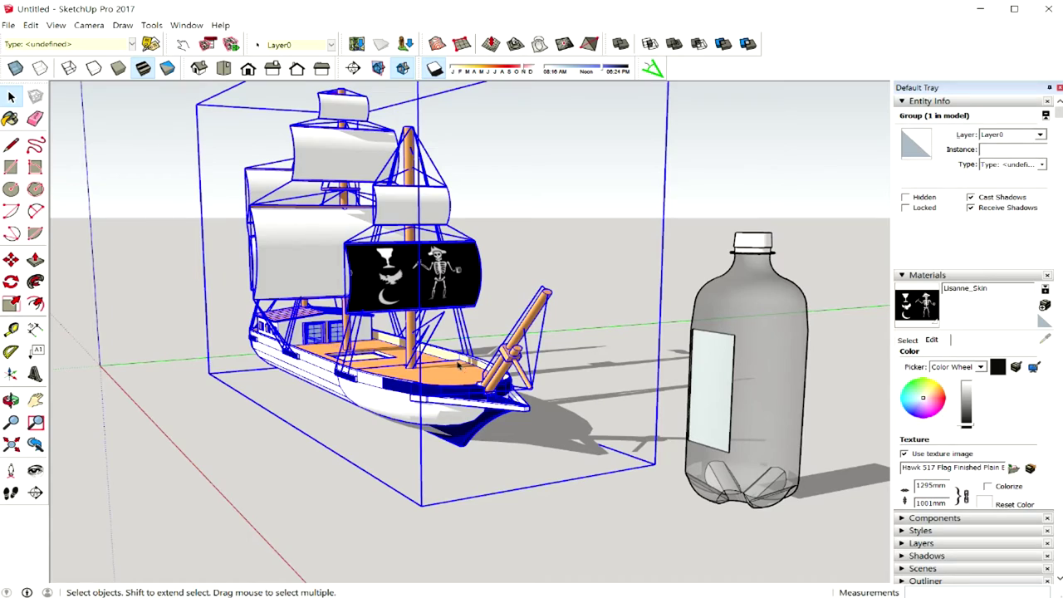
pyautogui.press('m')
pyautogui.moveTo(471, 348); pyautogui.dragTo(531, 341)
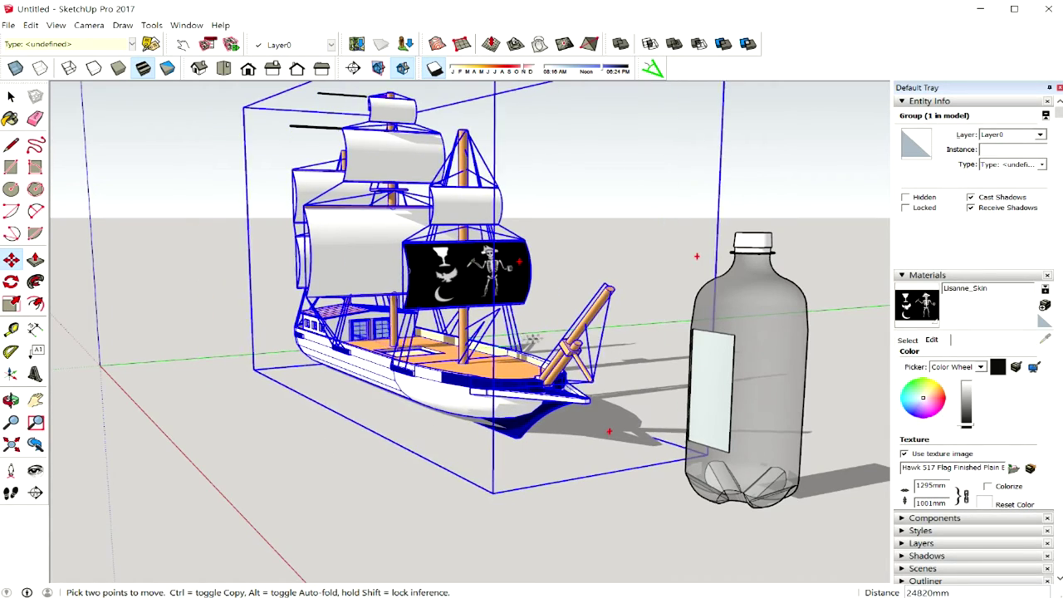
pyautogui.moveTo(532, 341); pyautogui.dragTo(664, 344, button='middle')
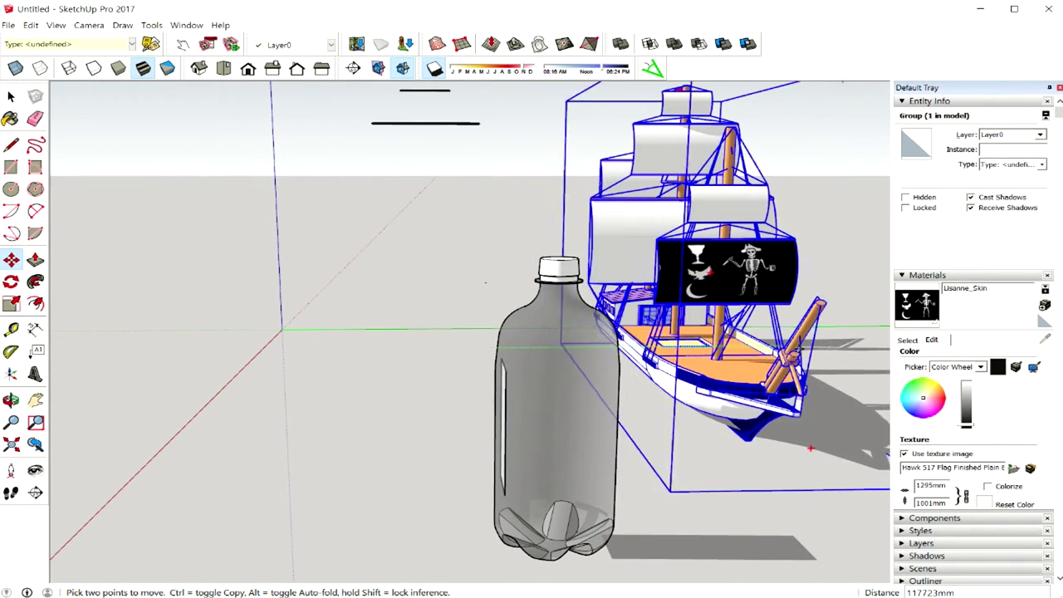
pyautogui.moveTo(427, 394)
pyautogui.mouseDown(button='middle')
pyautogui.moveTo(380, 391)
pyautogui.moveTo(445, 384)
pyautogui.moveTo(465, 404)
pyautogui.moveTo(522, 367)
pyautogui.mouseUp(button='middle')
pyautogui.press('space')
pyautogui.click(441, 391)
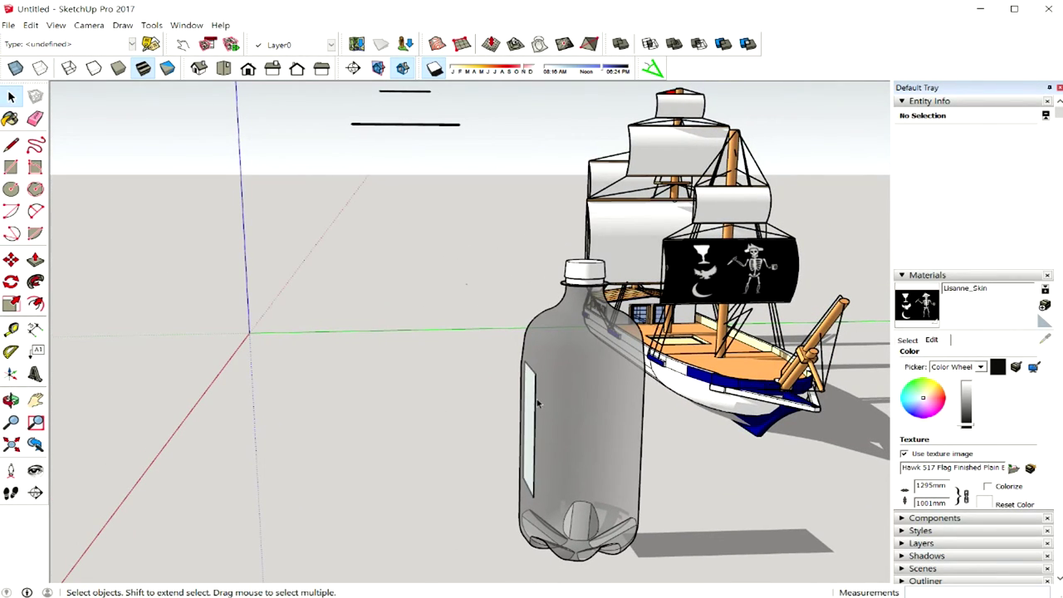
# Zoom in close on the bottle with the ship behind it.
pyautogui.moveTo(531, 383); pyautogui.dragTo(490, 387, button='middle')
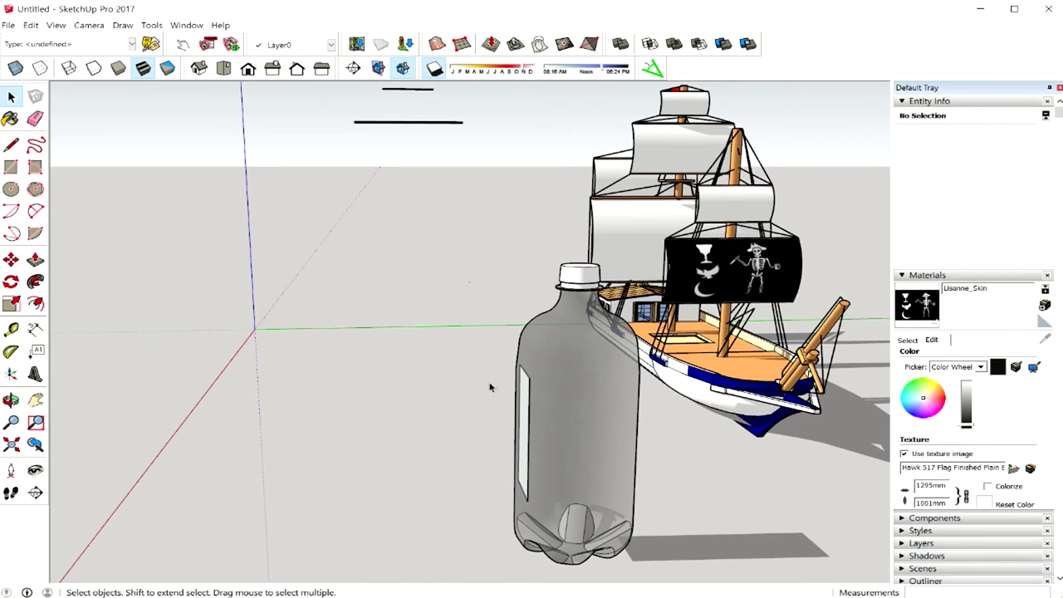
pyautogui.scroll(1, 543, 416)
pyautogui.scroll(2, 544, 416)
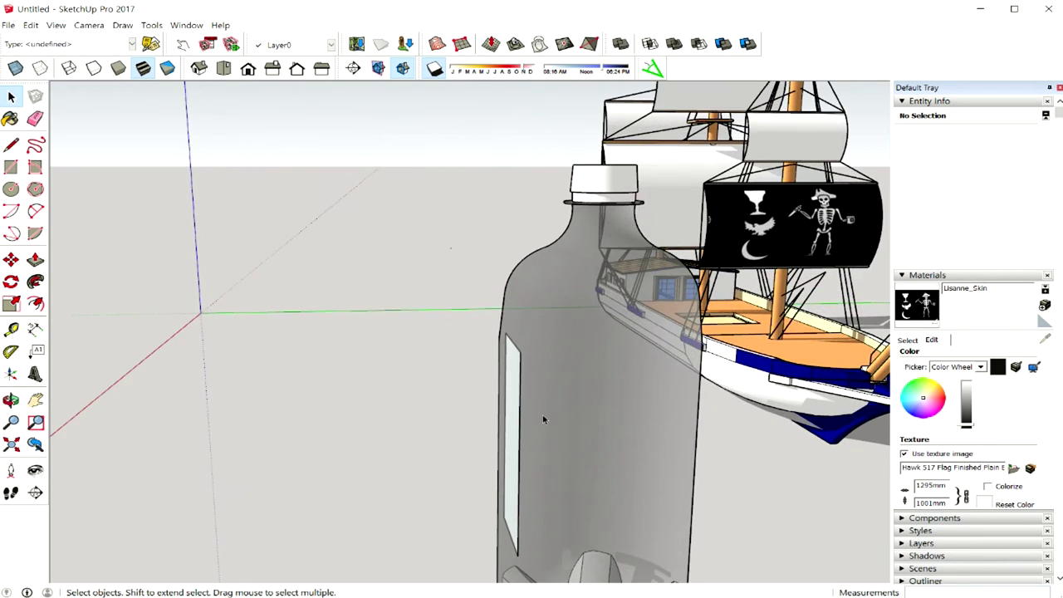
pyautogui.scroll(2, 543, 415)
pyautogui.moveTo(541, 403)
pyautogui.mouseDown(button='middle')
pyautogui.moveTo(496, 377)
pyautogui.moveTo(474, 387)
pyautogui.moveTo(607, 404)
pyautogui.moveTo(565, 423)
pyautogui.moveTo(474, 378)
pyautogui.moveTo(503, 375)
pyautogui.moveTo(511, 338)
pyautogui.moveTo(607, 370)
pyautogui.mouseUp(button='middle')
# Inspect the bottle's edge, white label face and whole group in Entity Info.
pyautogui.click(599, 321)
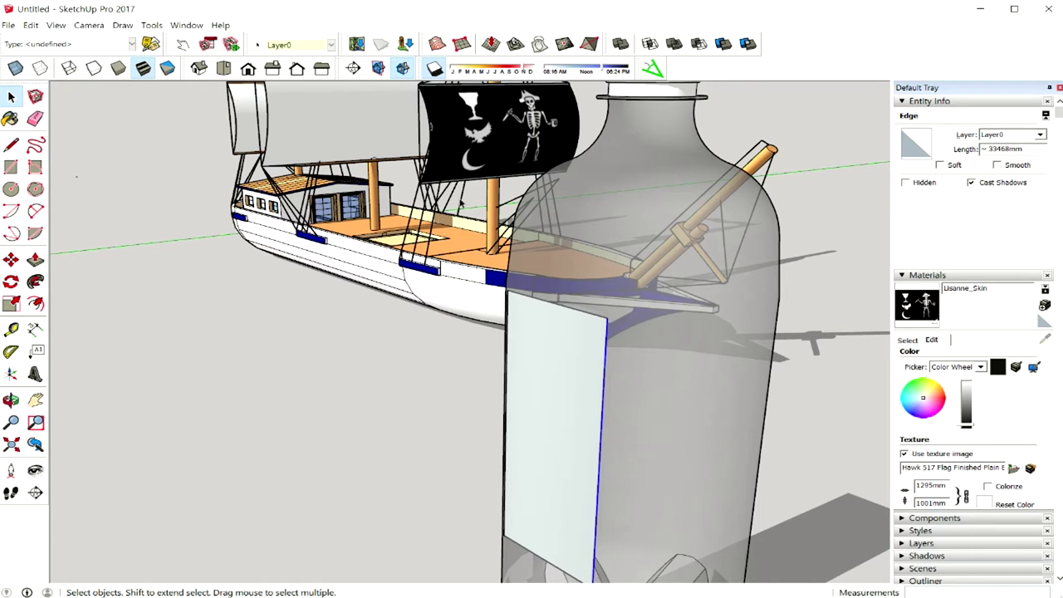
pyautogui.moveTo(535, 259); pyautogui.dragTo(587, 366, button='middle')
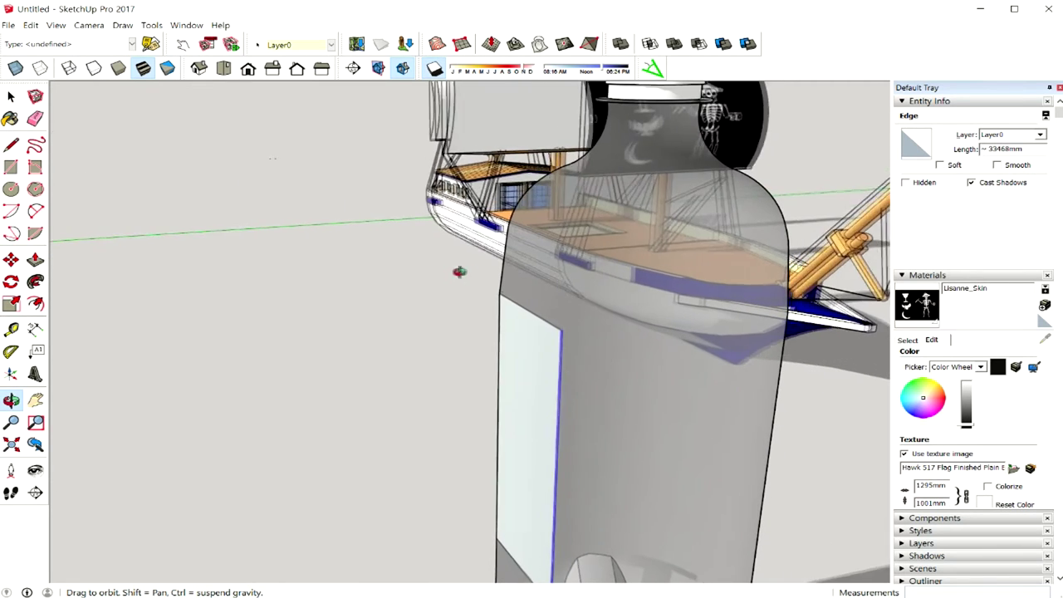
pyautogui.keyDown('shift'); pyautogui.click(547, 373); pyautogui.keyUp('shift')
pyautogui.moveTo(547, 361); pyautogui.dragTo(570, 382, button='middle')
pyautogui.click(536, 385)
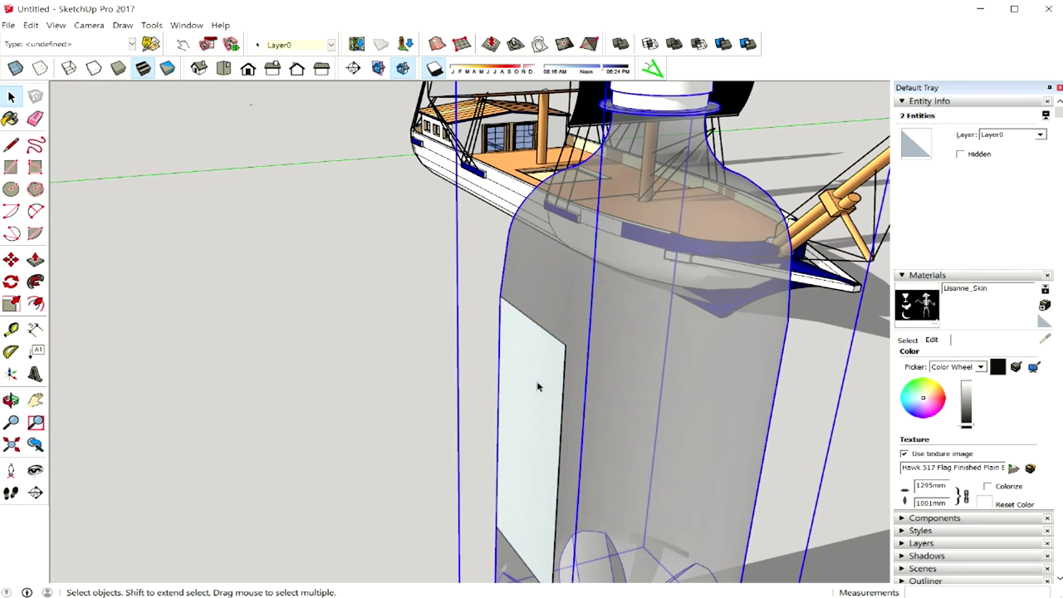
pyautogui.click(415, 427)
# Check the bottle's curved surface, then deselect and zoom out to show the bottle beside the ship.
pyautogui.moveTo(415, 427); pyautogui.dragTo(622, 341, button='middle')
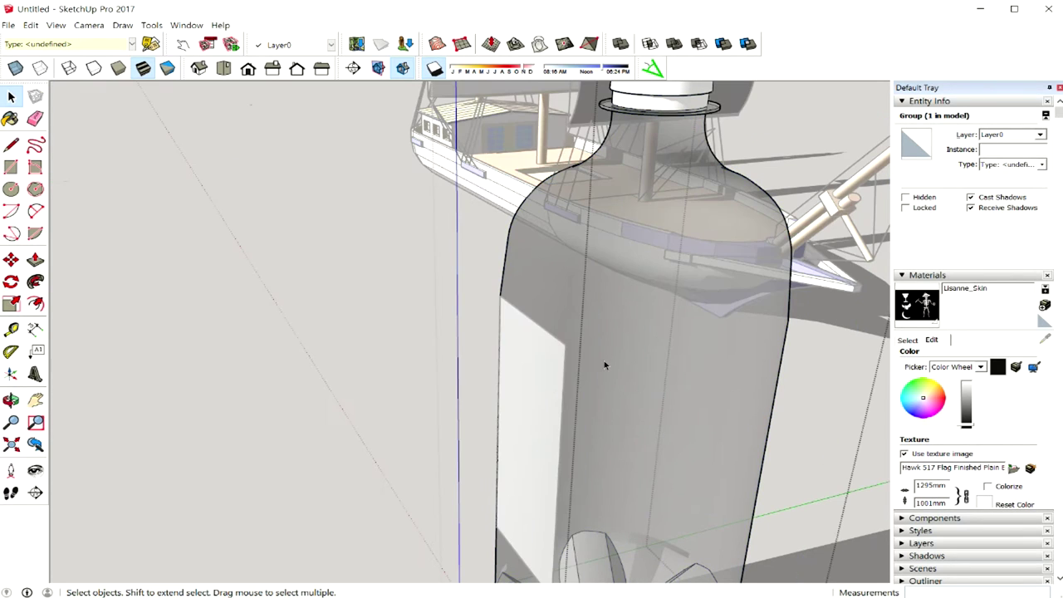
pyautogui.click(600, 379)
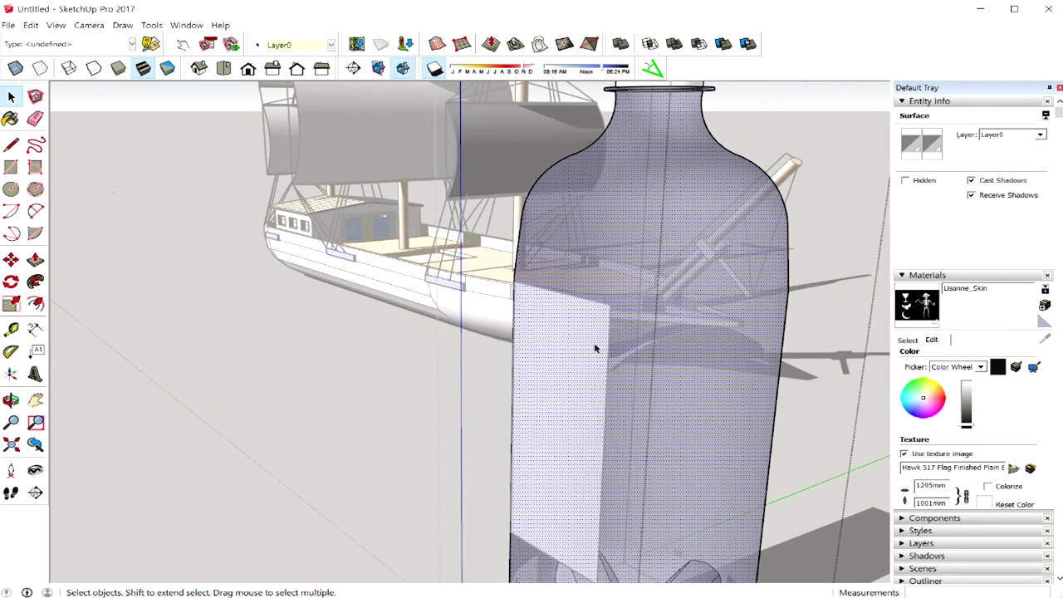
pyautogui.moveTo(593, 344); pyautogui.dragTo(476, 415, button='middle')
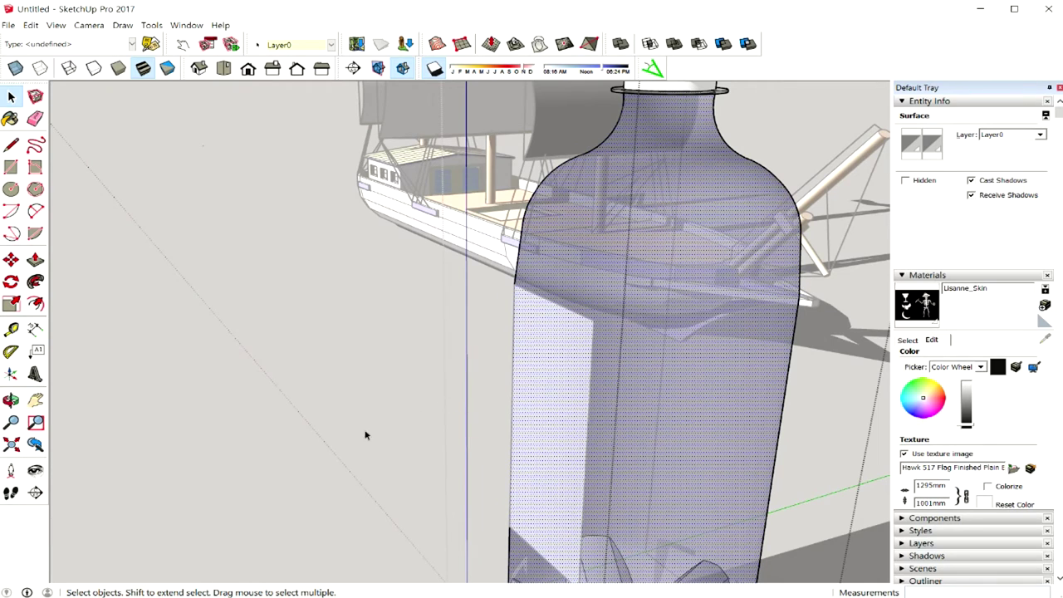
pyautogui.click(365, 435)
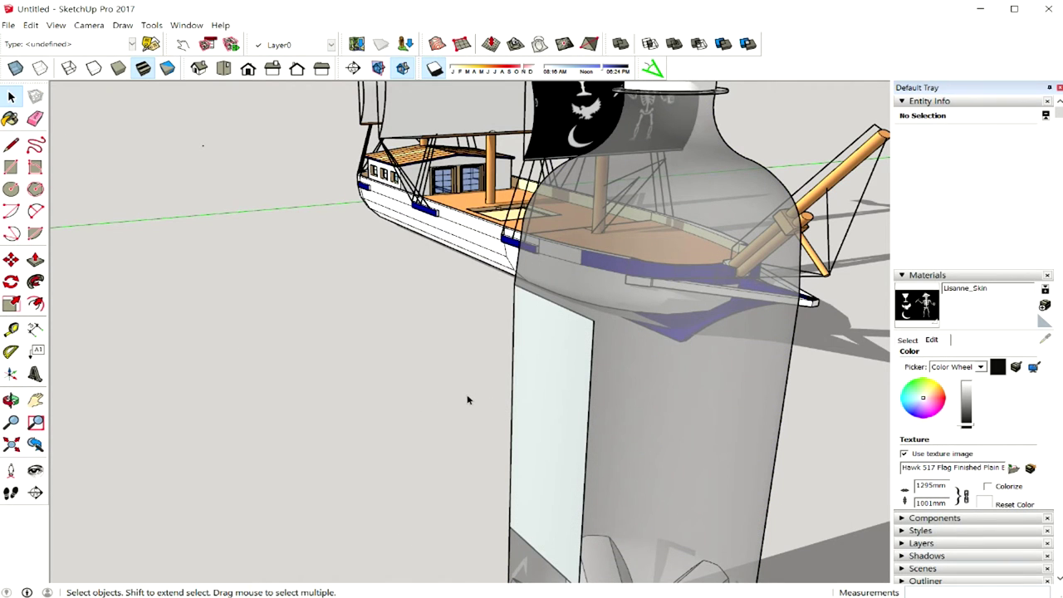
pyautogui.scroll(-2, 468, 399)
pyautogui.scroll(-2, 467, 399)
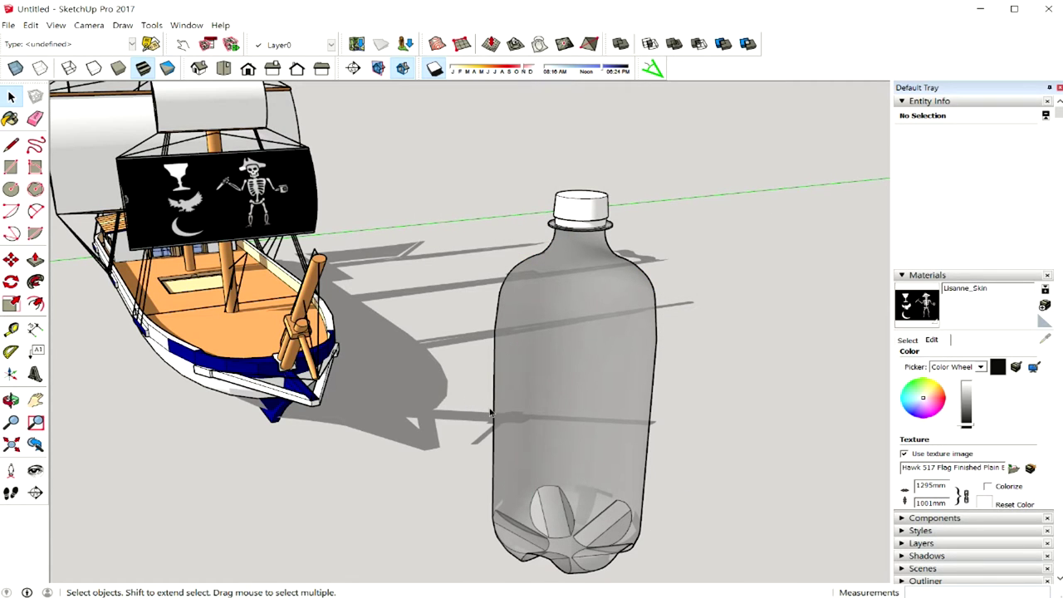
# Select the pirate ship group and orbit to a side-on view of the ship next to the bottle.
pyautogui.moveTo(491, 413); pyautogui.dragTo(408, 403, button='middle')
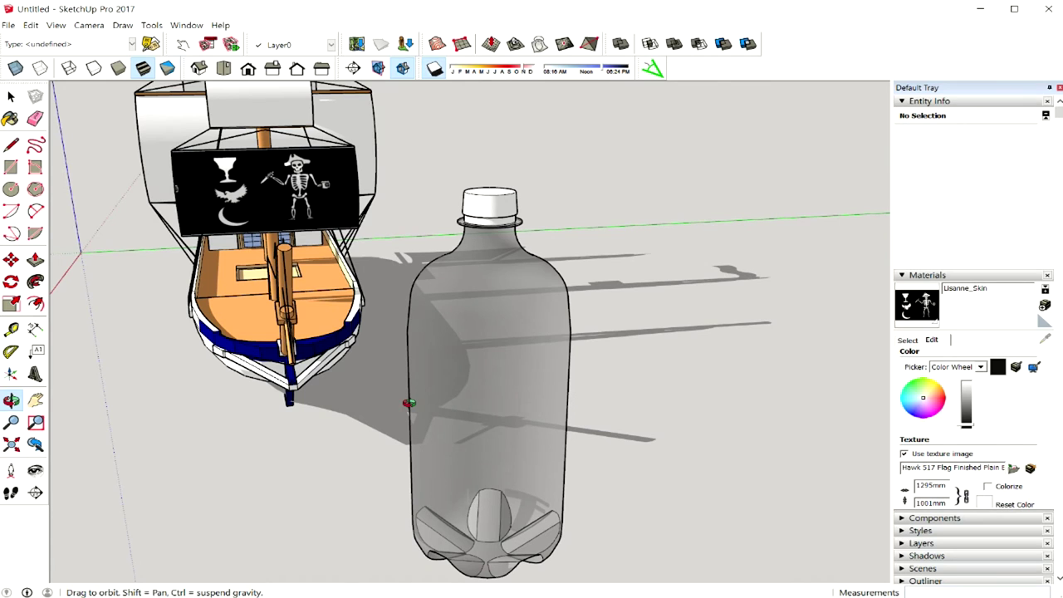
pyautogui.click(319, 336)
pyautogui.press('m')
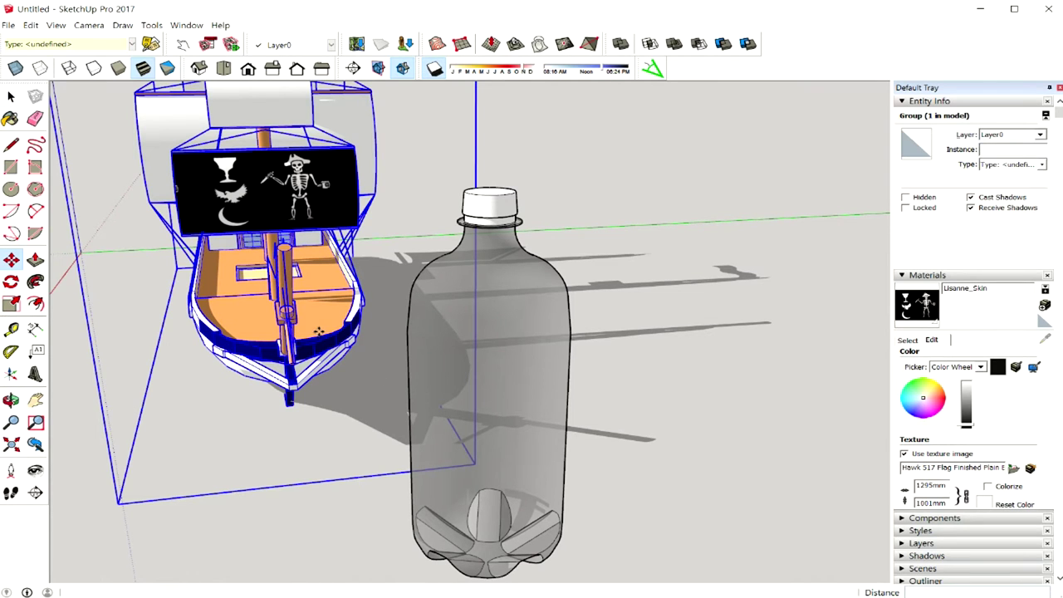
pyautogui.click(301, 430)
pyautogui.moveTo(582, 440)
pyautogui.mouseDown(button='middle')
pyautogui.moveTo(860, 425)
pyautogui.moveTo(713, 449)
pyautogui.moveTo(814, 427)
pyautogui.moveTo(731, 463)
pyautogui.mouseUp(button='middle')
pyautogui.scroll(-2, 688, 453)
pyautogui.moveTo(542, 424); pyautogui.dragTo(426, 292, button='middle')
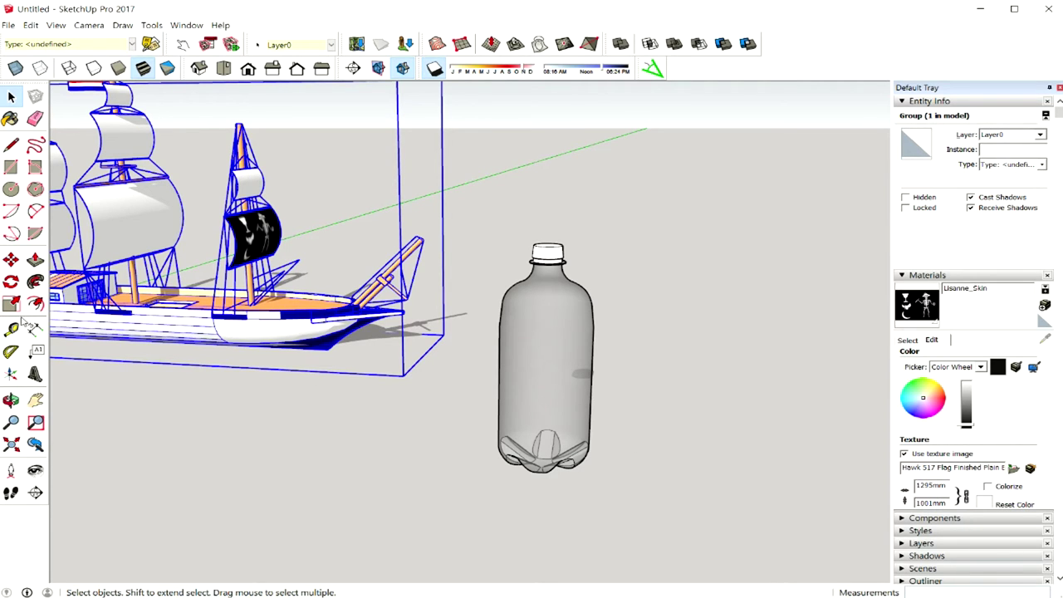
# Draw a small ground rectangle in front of the bottle and push/pull it up into a tall box.
pyautogui.click(11, 167)
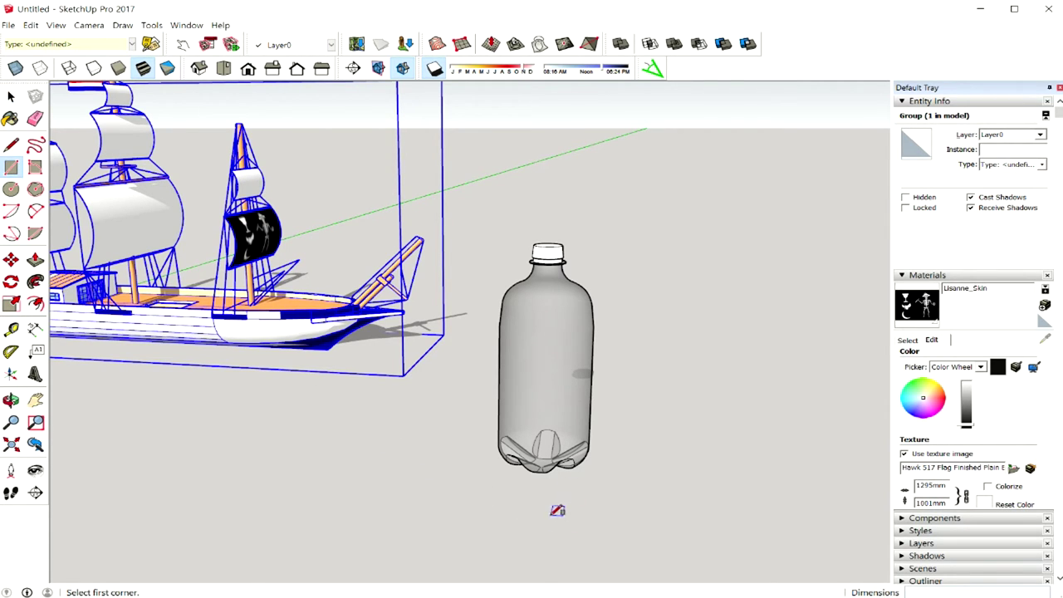
pyautogui.moveTo(511, 489); pyautogui.dragTo(535, 492, button='middle')
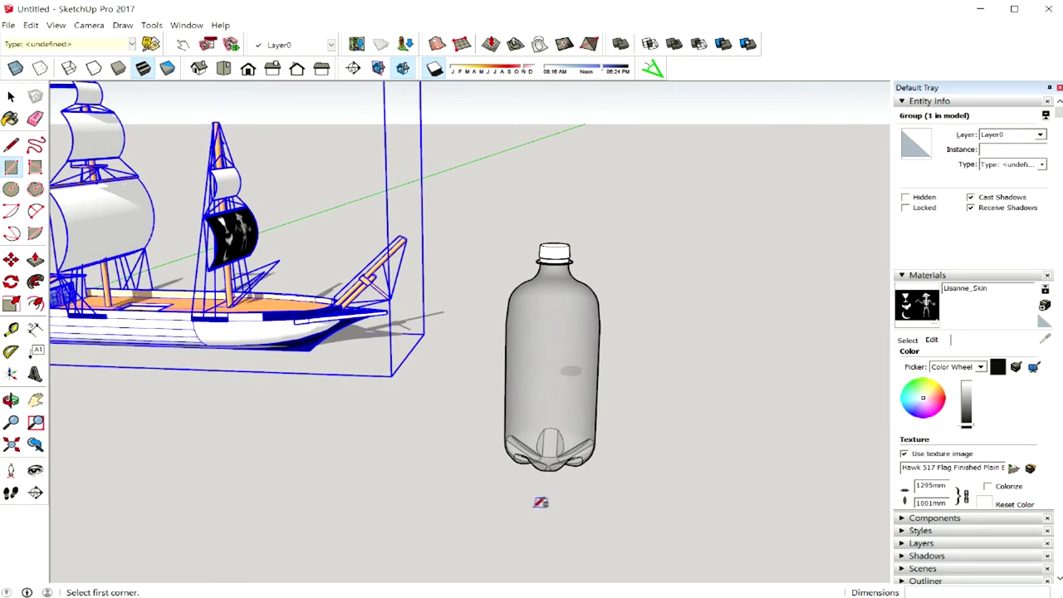
pyautogui.click(521, 497)
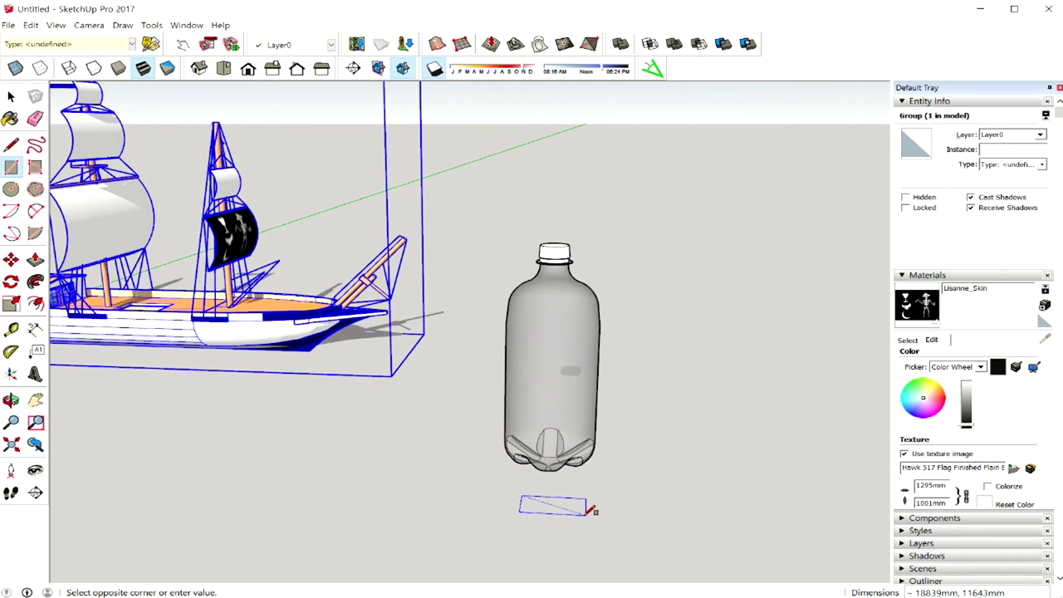
pyautogui.click(579, 512)
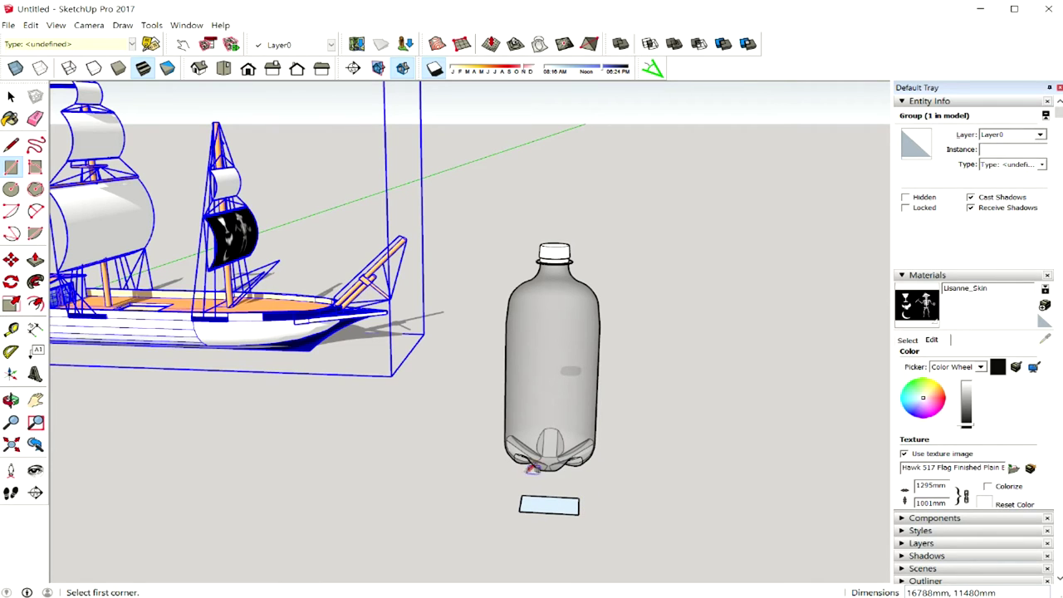
pyautogui.press('p')
pyautogui.click(543, 505)
pyautogui.click(545, 489)
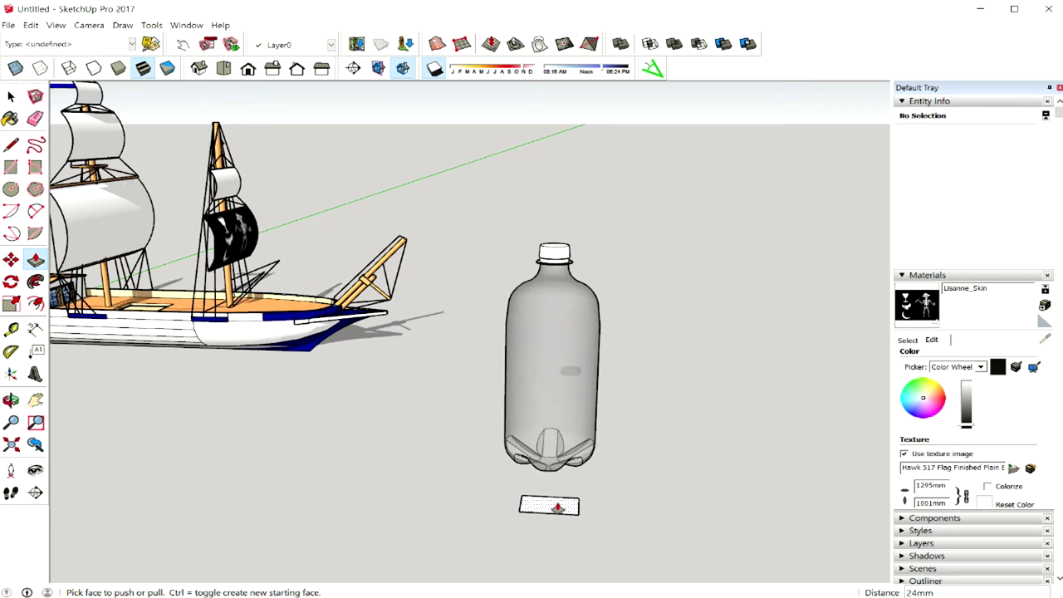
pyautogui.click(550, 505)
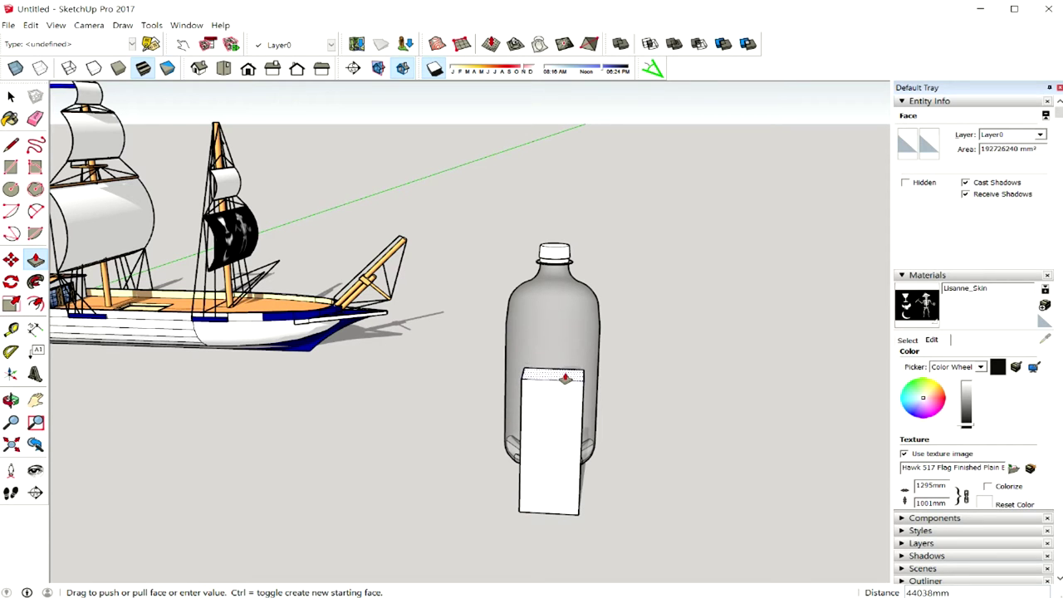
pyautogui.click(568, 392)
pyautogui.moveTo(581, 434)
pyautogui.mouseDown(button='middle')
pyautogui.moveTo(518, 440)
pyautogui.moveTo(579, 435)
pyautogui.moveTo(575, 443)
pyautogui.mouseUp(button='middle')
# Select the entire box and bring up its context menu.
pyautogui.press('space')
pyautogui.doubleClick(570, 442)
pyautogui.moveTo(571, 443); pyautogui.dragTo(626, 423, button='middle')
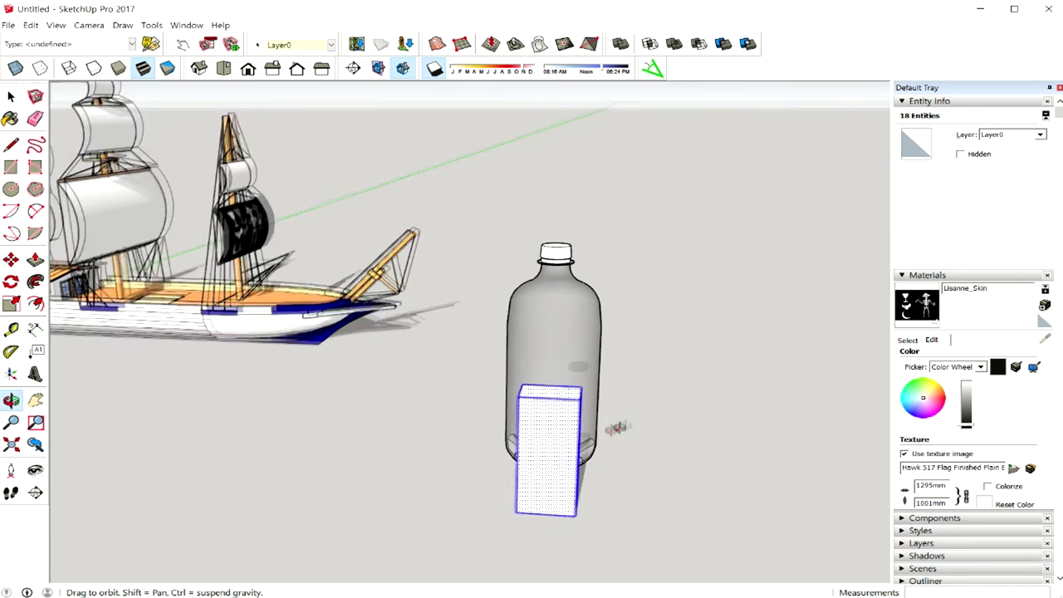
pyautogui.tripleClick(535, 450)
pyautogui.rightClick(536, 451)
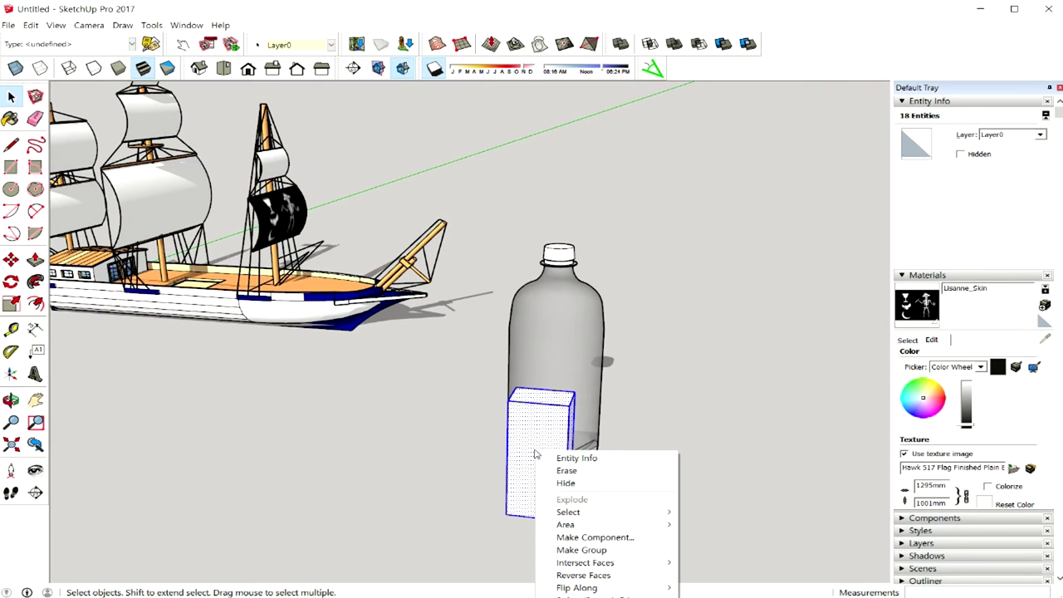
# Turn the box into a group and select the box group.
pyautogui.click(582, 550)
pyautogui.click(560, 327)
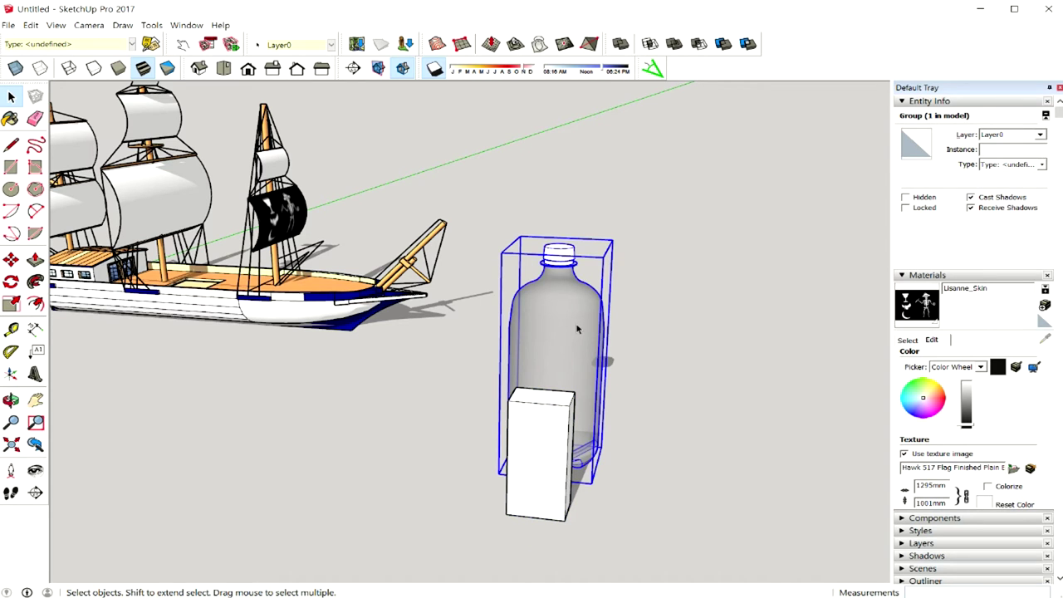
pyautogui.click(530, 510)
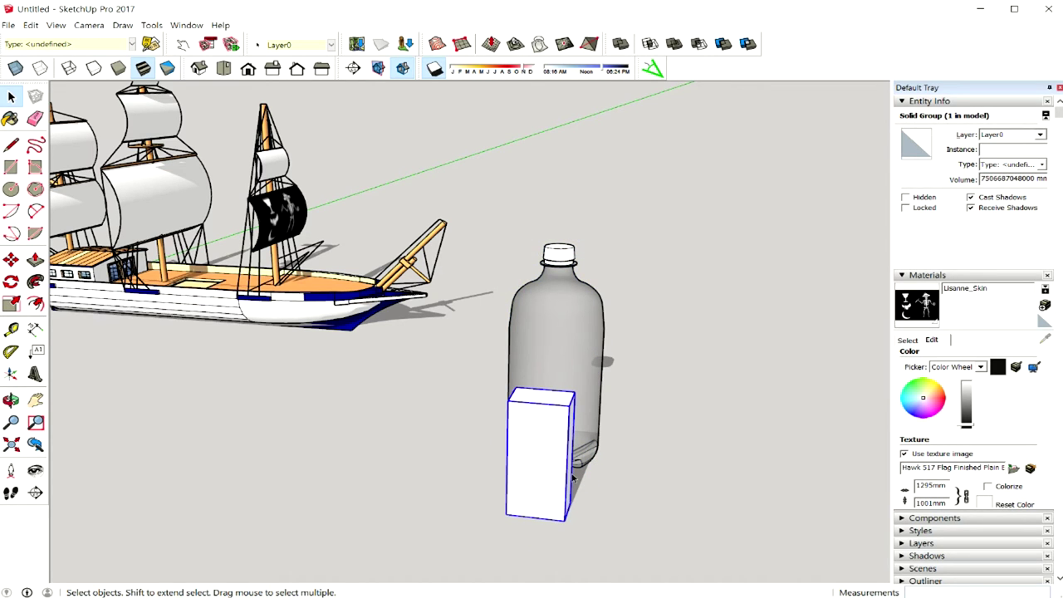
pyautogui.moveTo(572, 478); pyautogui.dragTo(540, 446, button='middle')
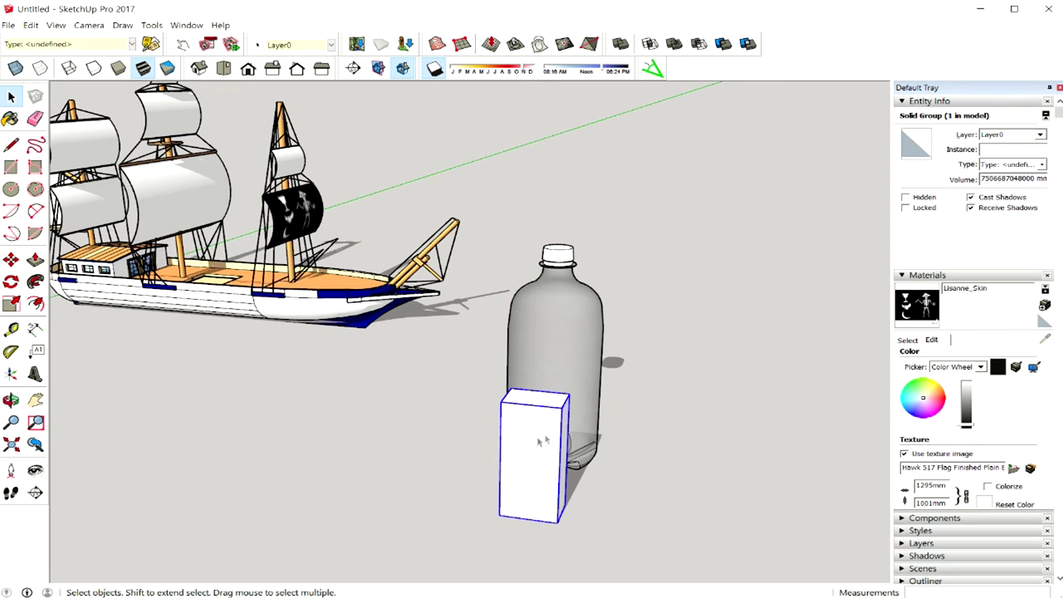
pyautogui.moveTo(578, 433); pyautogui.dragTo(556, 423, button='middle')
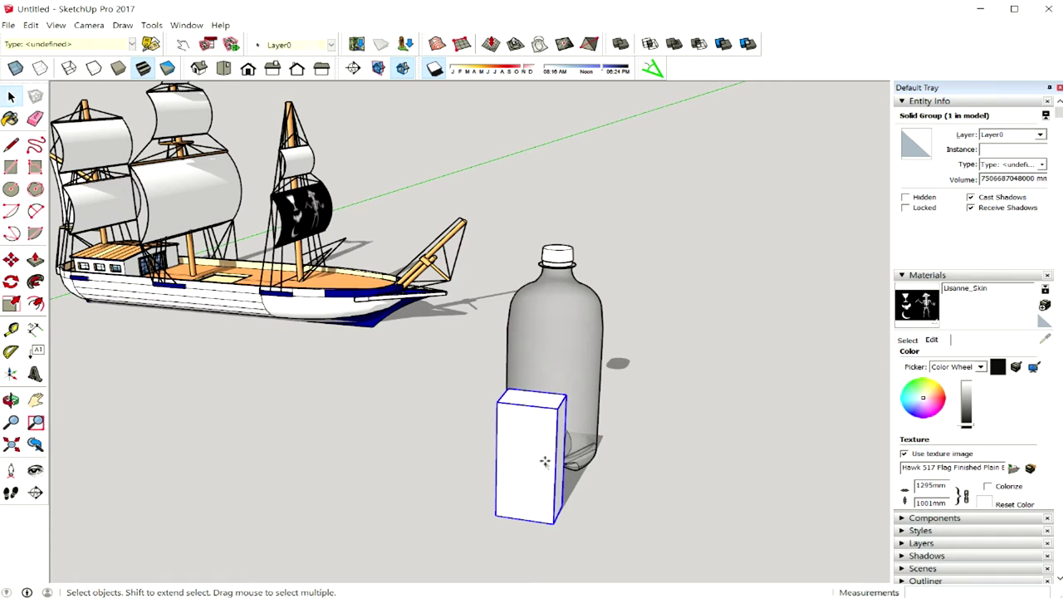
# Move the box onto the bottle, sliding it left and raising it higher inside.
pyautogui.press('m')
pyautogui.click(531, 455)
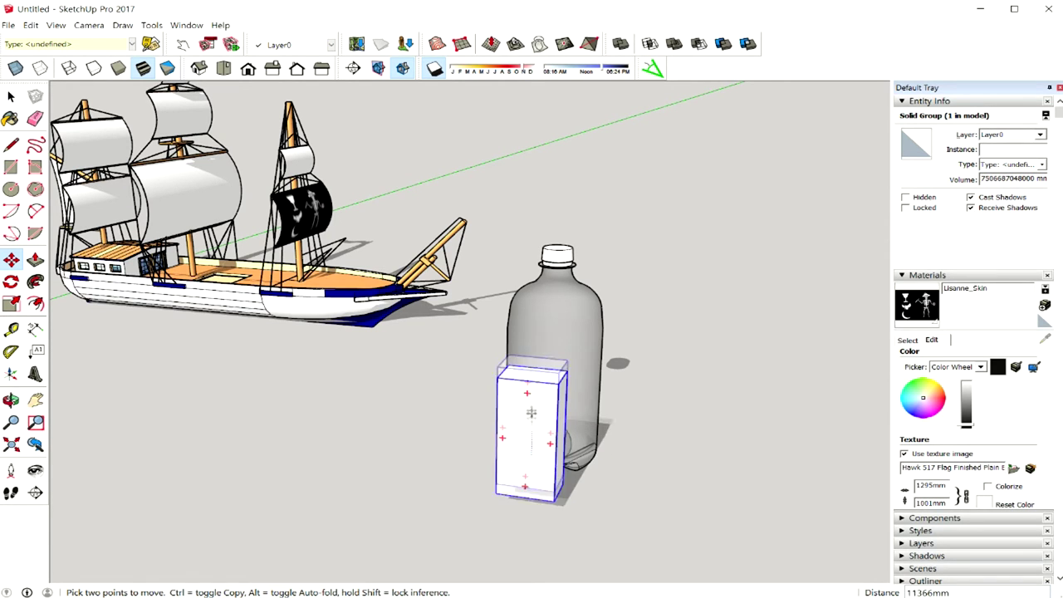
pyautogui.click(534, 388)
pyautogui.moveTo(534, 387)
pyautogui.mouseDown(button='middle')
pyautogui.moveTo(600, 373)
pyautogui.moveTo(581, 378)
pyautogui.mouseUp(button='middle')
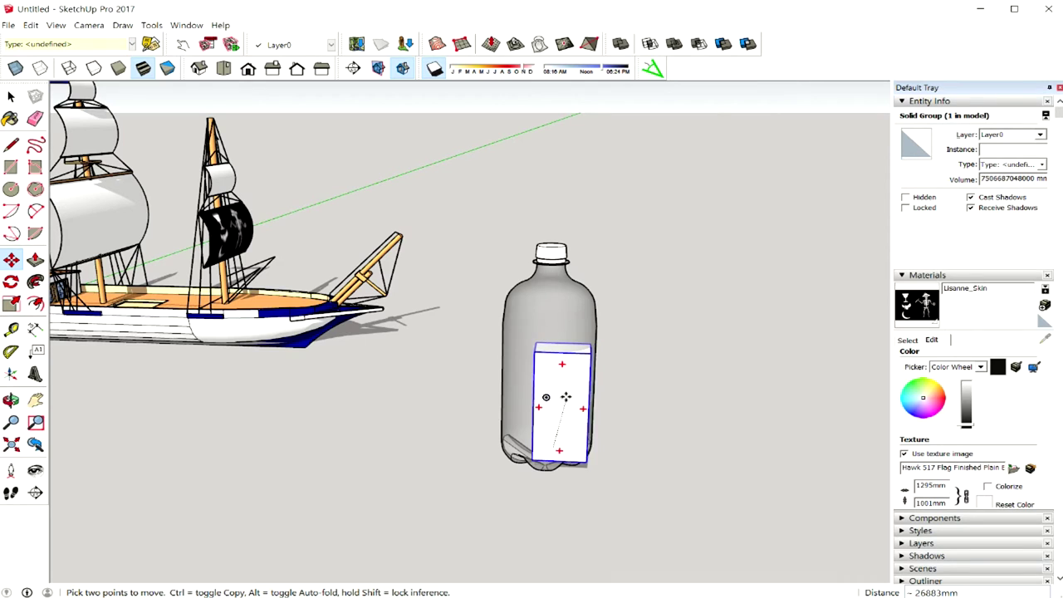
pyautogui.moveTo(552, 411)
pyautogui.mouseDown(button='middle')
pyautogui.moveTo(468, 425)
pyautogui.moveTo(556, 391)
pyautogui.mouseUp(button='middle')
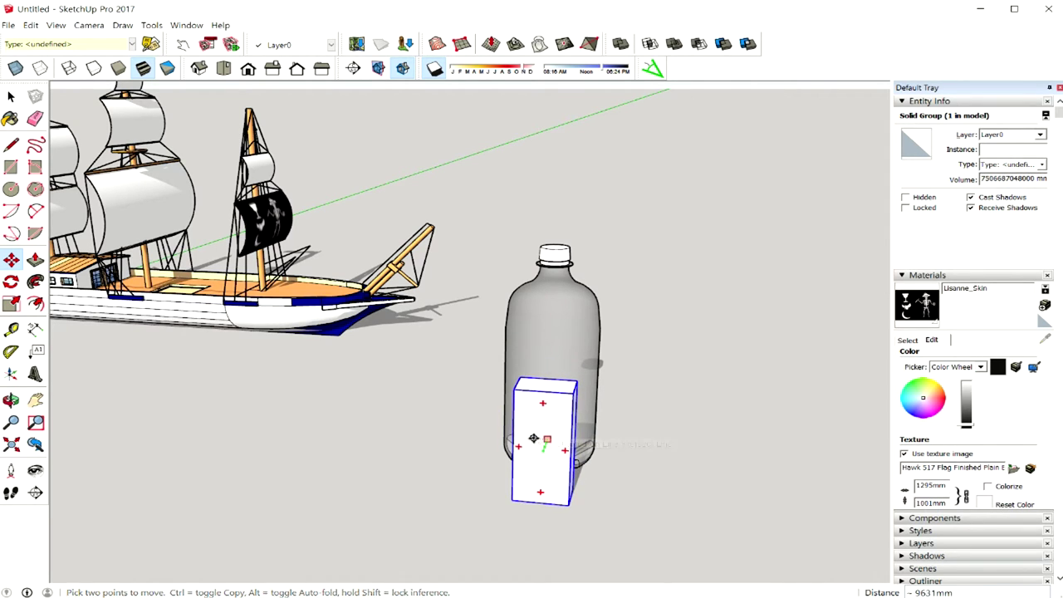
pyautogui.click(533, 438)
pyautogui.click(533, 438)
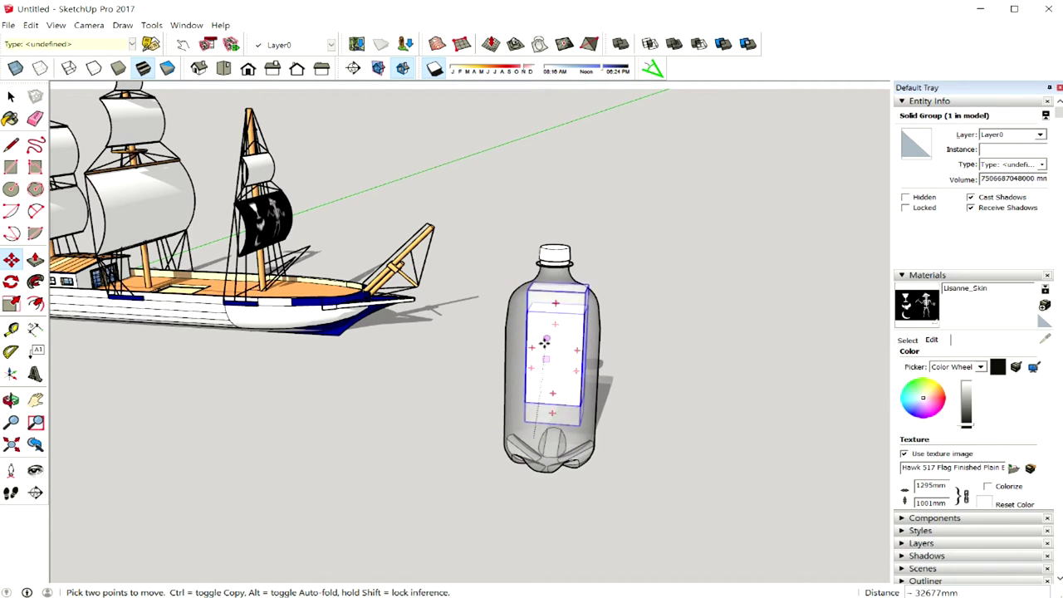
pyautogui.click(543, 376)
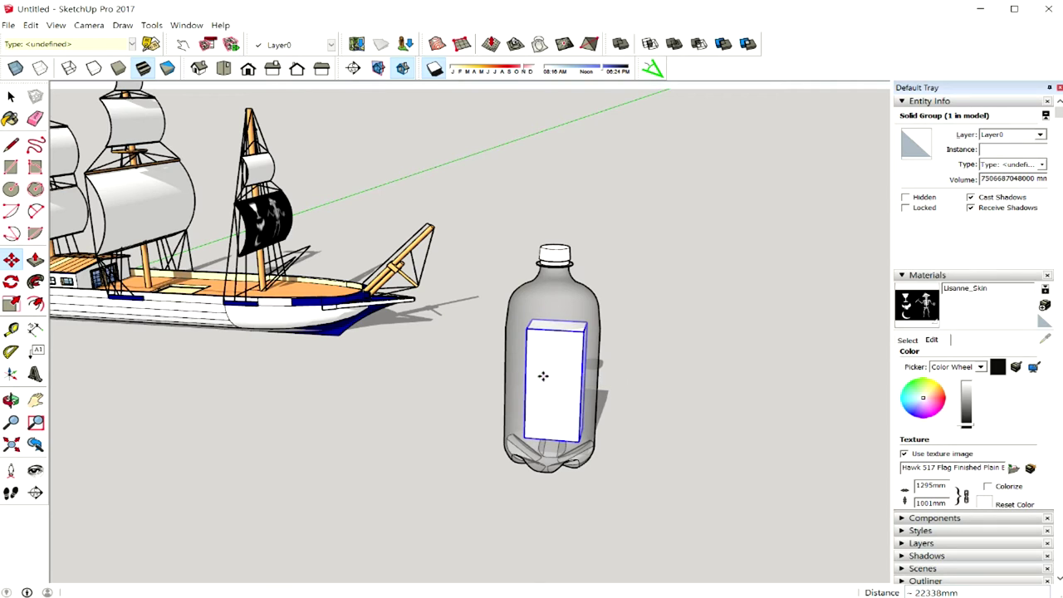
pyautogui.click(544, 375)
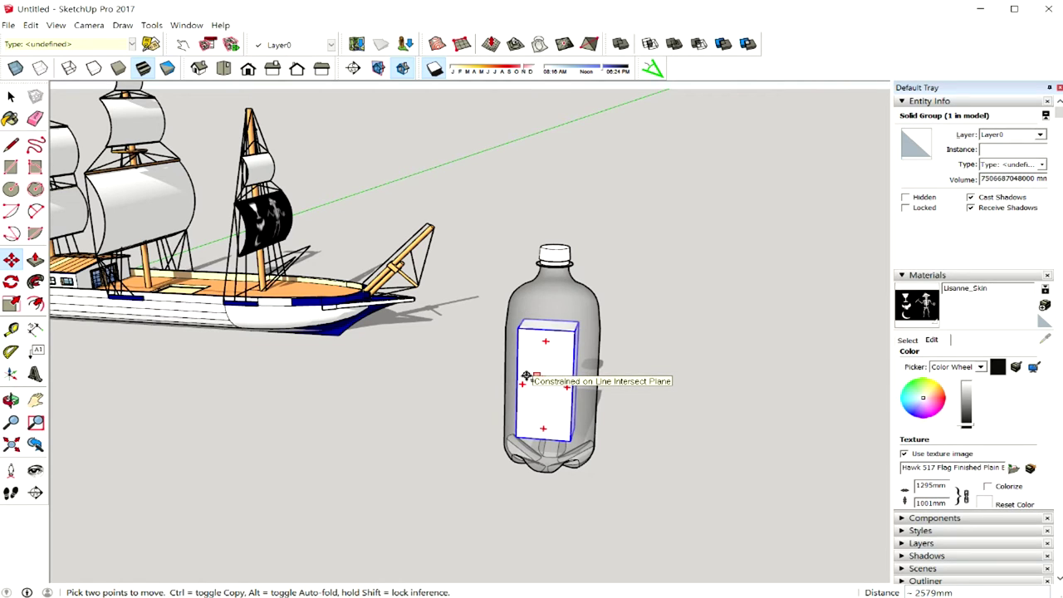
pyautogui.click(527, 375)
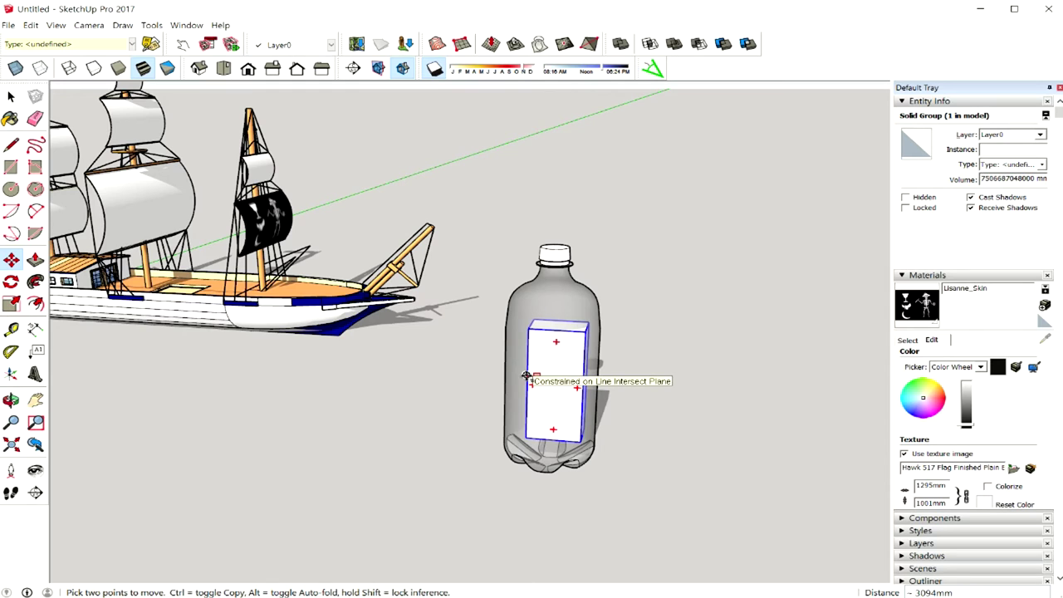
# Place the box against the bottle's left side and check the fit from another angle.
pyautogui.click(524, 386)
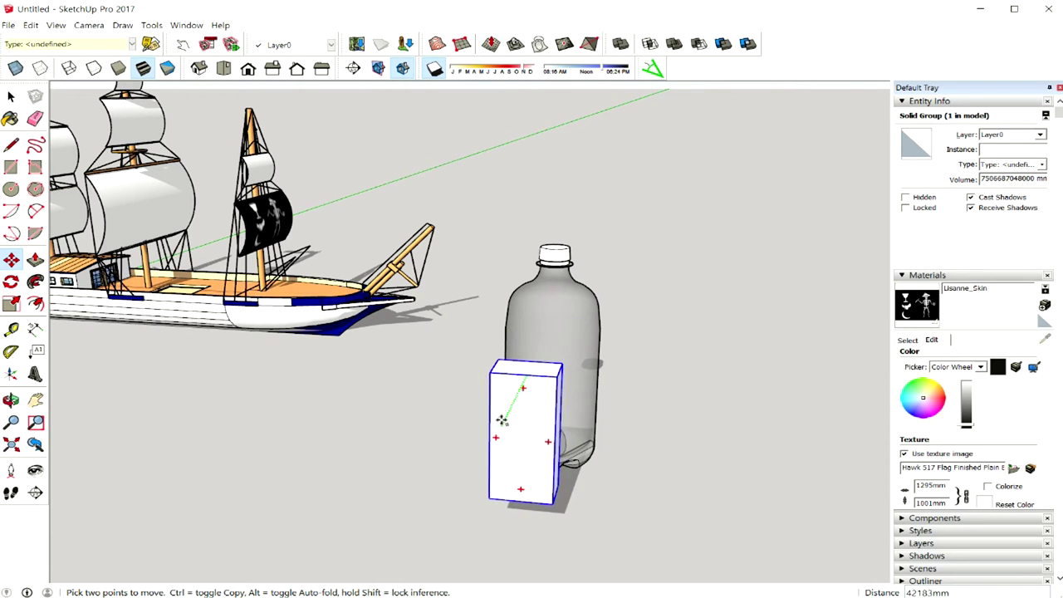
pyautogui.moveTo(505, 404)
pyautogui.mouseDown(button='middle')
pyautogui.moveTo(281, 416)
pyautogui.moveTo(280, 393)
pyautogui.mouseUp(button='middle')
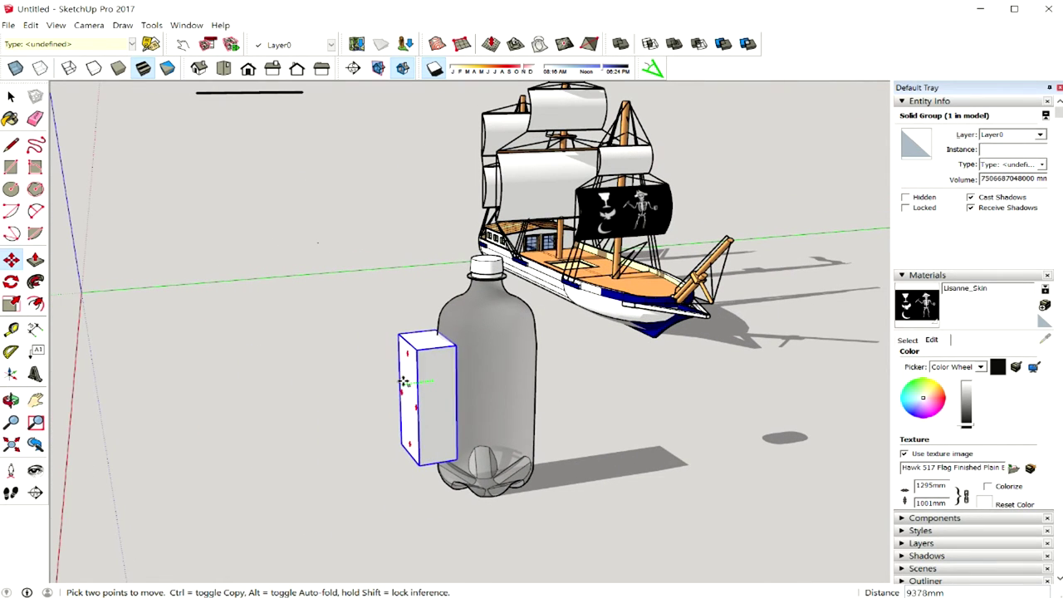
pyautogui.click(410, 379)
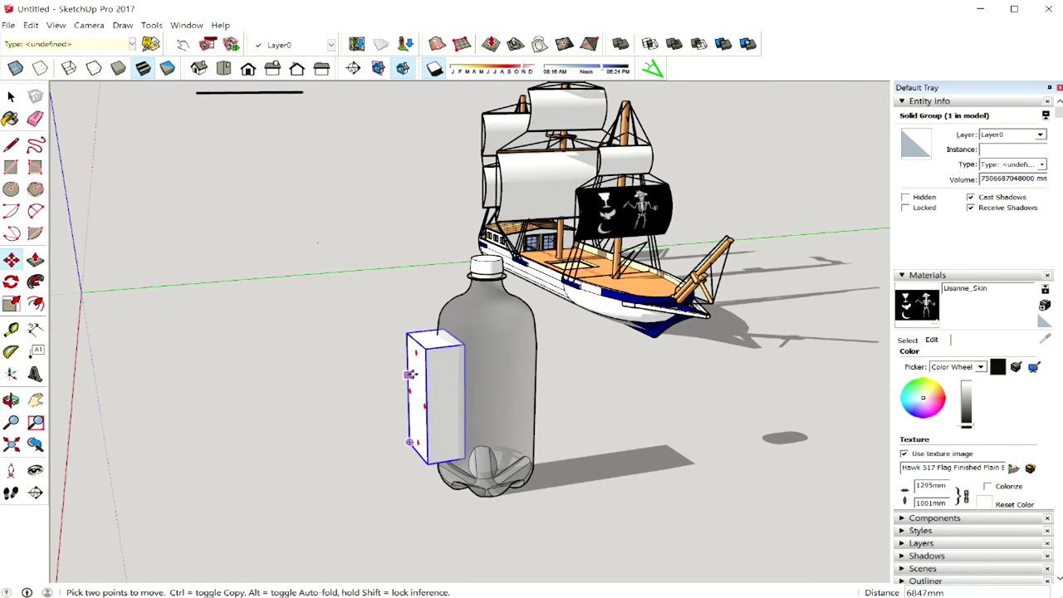
pyautogui.scroll(1, 466, 367)
pyautogui.scroll(2, 463, 367)
pyautogui.scroll(1, 467, 365)
pyautogui.moveTo(462, 346)
pyautogui.mouseDown(button='middle')
pyautogui.moveTo(415, 356)
pyautogui.moveTo(402, 325)
pyautogui.mouseUp(button='middle')
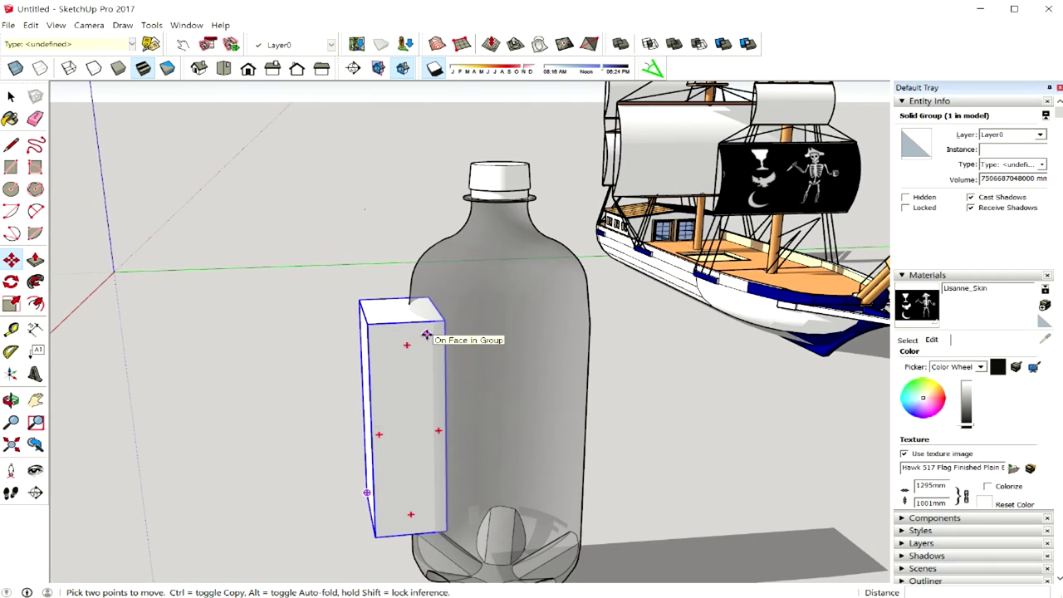
pyautogui.press('space')
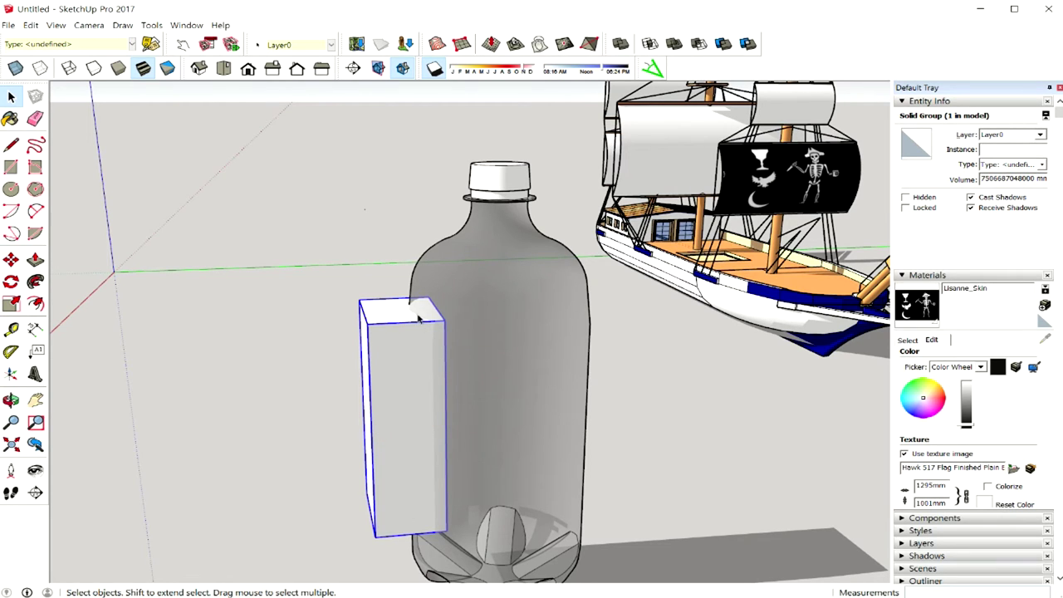
pyautogui.click(309, 365)
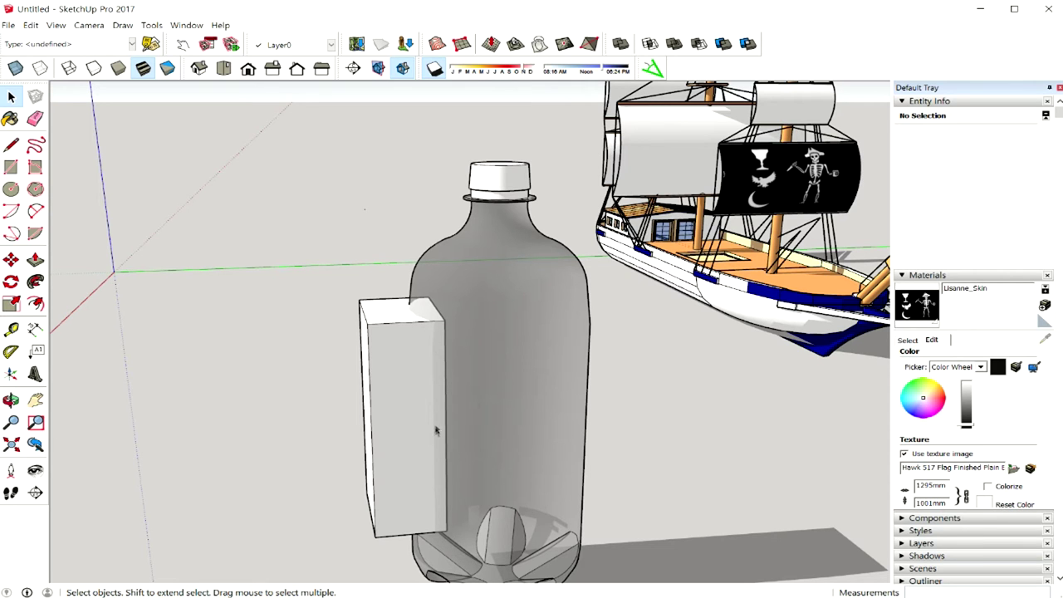
pyautogui.moveTo(435, 440)
pyautogui.mouseDown(button='middle')
pyautogui.moveTo(596, 341)
pyautogui.moveTo(558, 349)
pyautogui.mouseUp(button='middle')
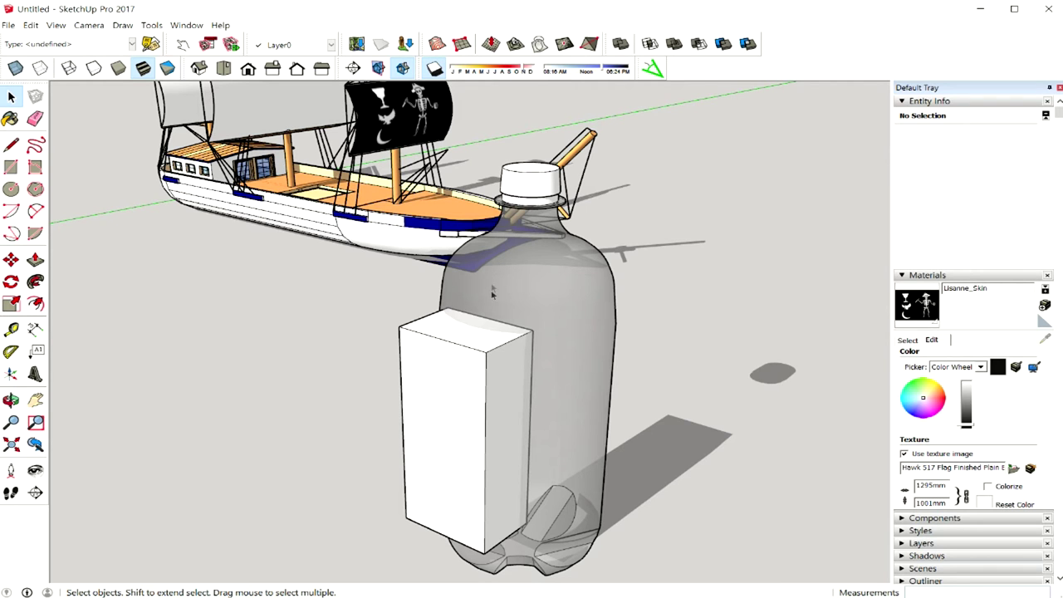
pyautogui.moveTo(574, 444)
pyautogui.mouseDown(button='middle')
pyautogui.moveTo(484, 463)
pyautogui.moveTo(370, 446)
pyautogui.moveTo(358, 429)
pyautogui.moveTo(377, 430)
pyautogui.moveTo(383, 413)
pyautogui.mouseUp(button='middle')
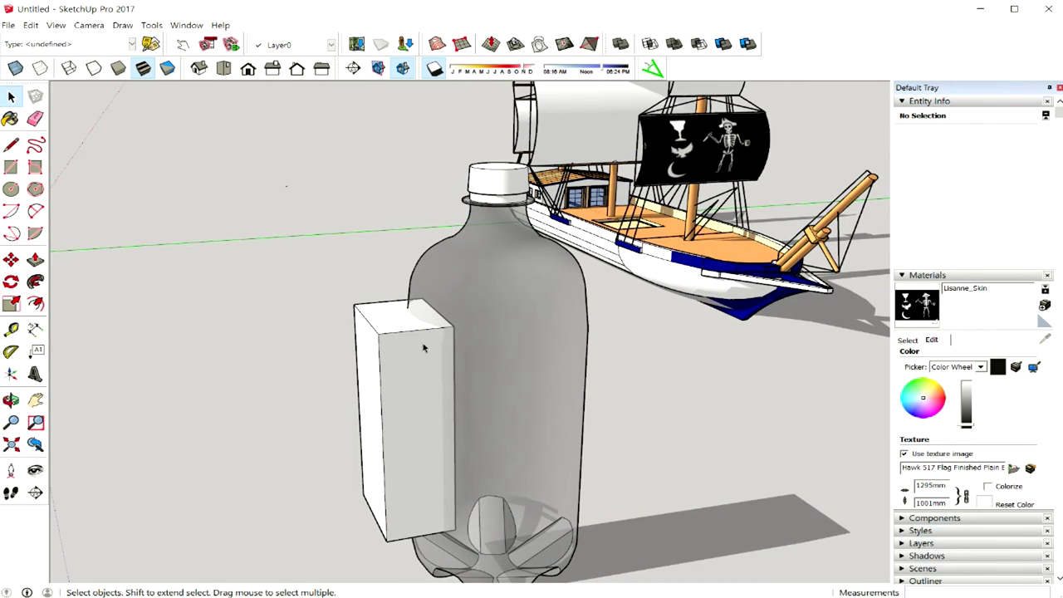
pyautogui.rightClick(466, 376)
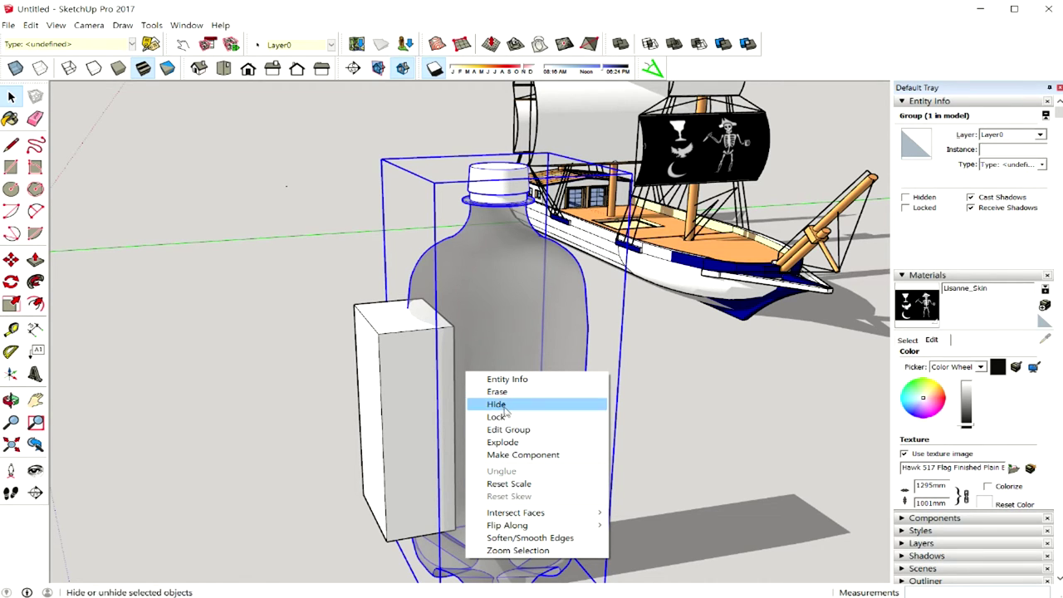
pyautogui.moveTo(516, 512)
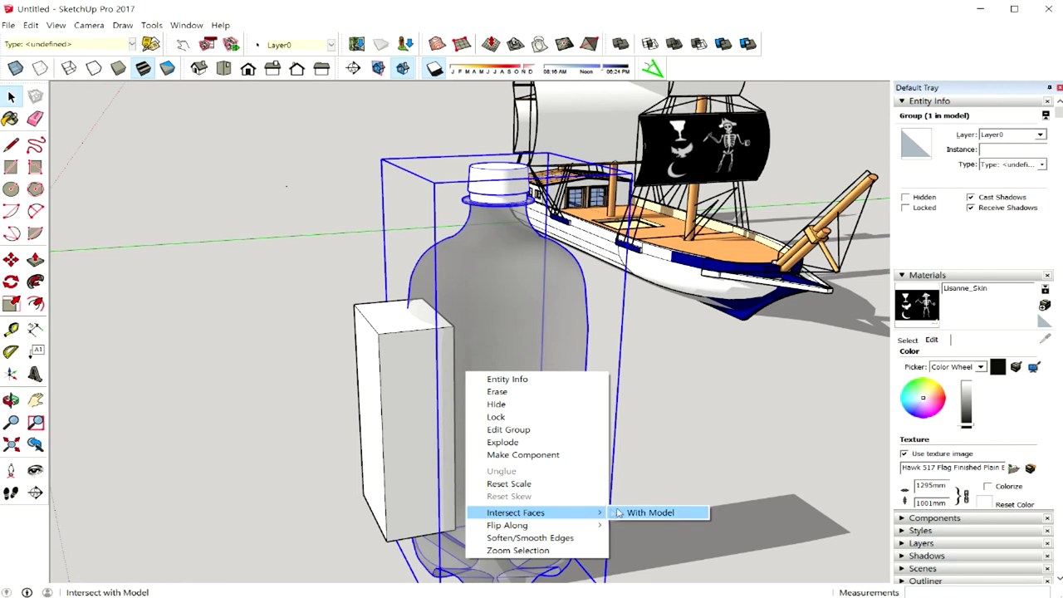
# Intersect the bottle with the model, orbit to inspect the new edges, and select the box.
pyautogui.click(650, 513)
pyautogui.click(591, 485)
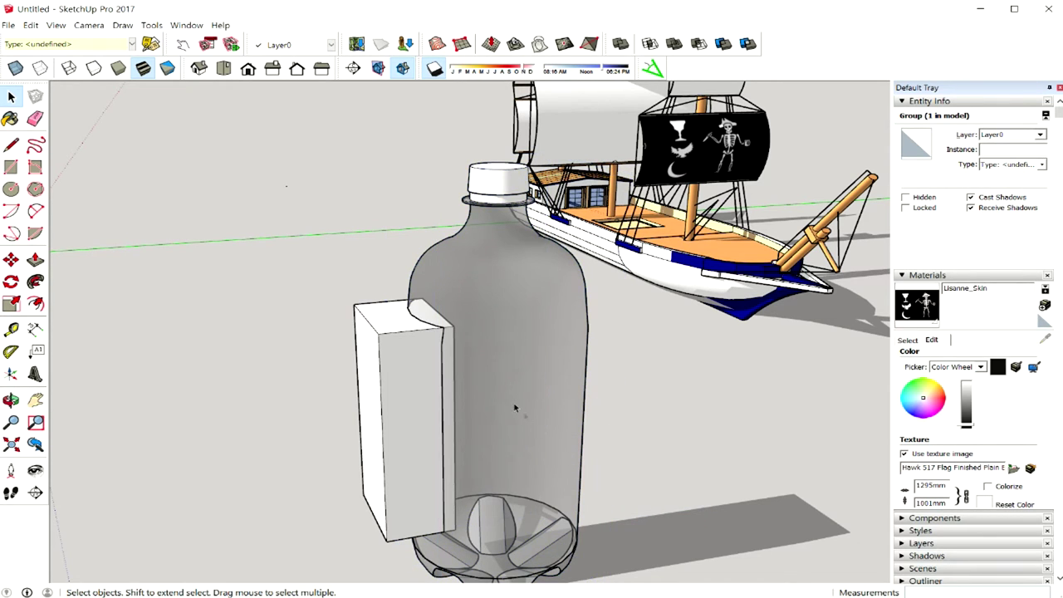
pyautogui.scroll(2, 424, 334)
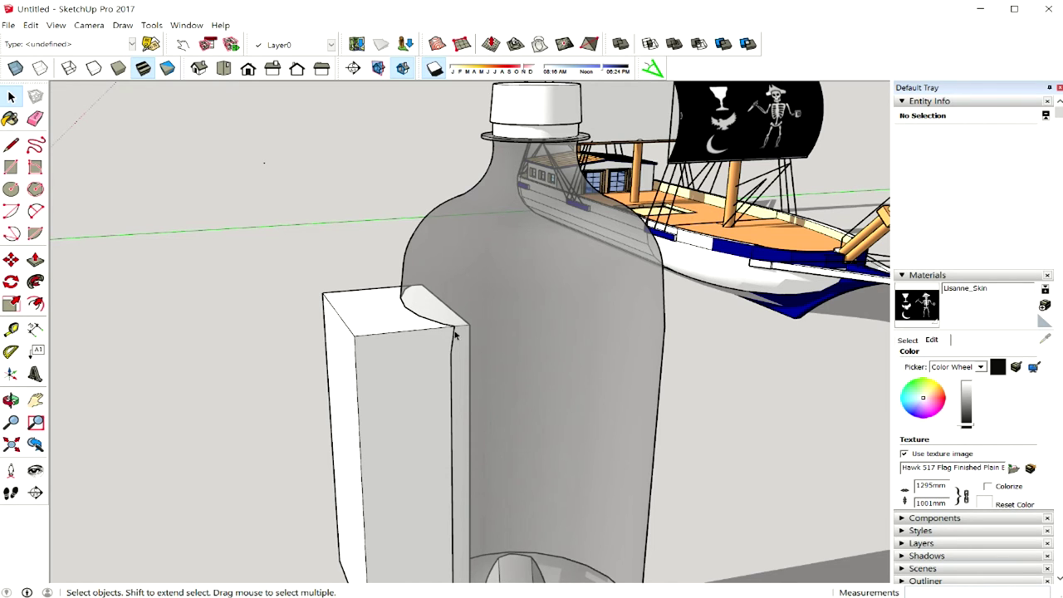
pyautogui.scroll(-3, 455, 478)
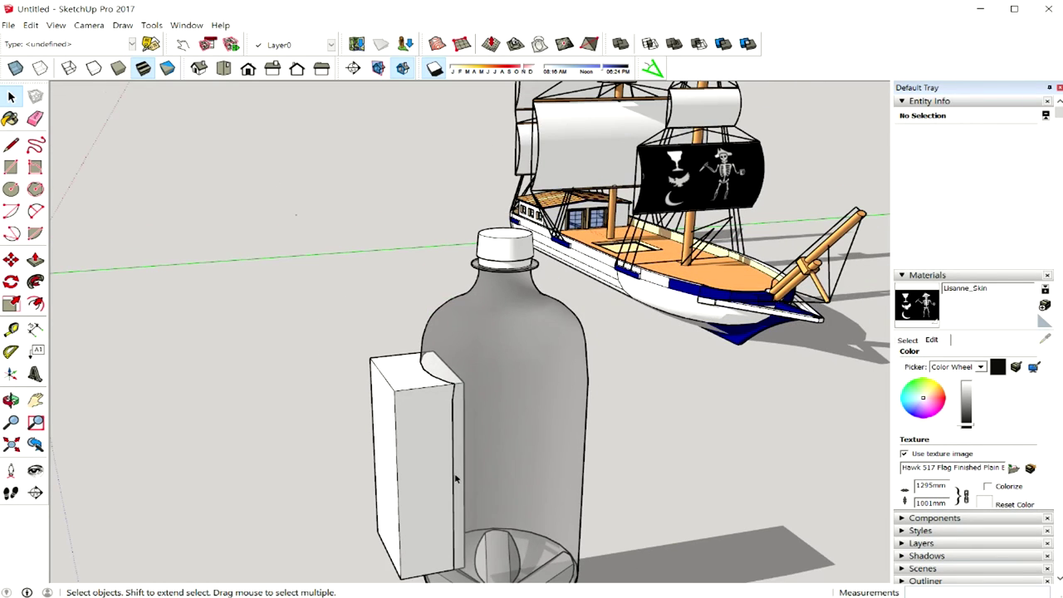
pyautogui.moveTo(451, 458); pyautogui.dragTo(565, 434, button='middle')
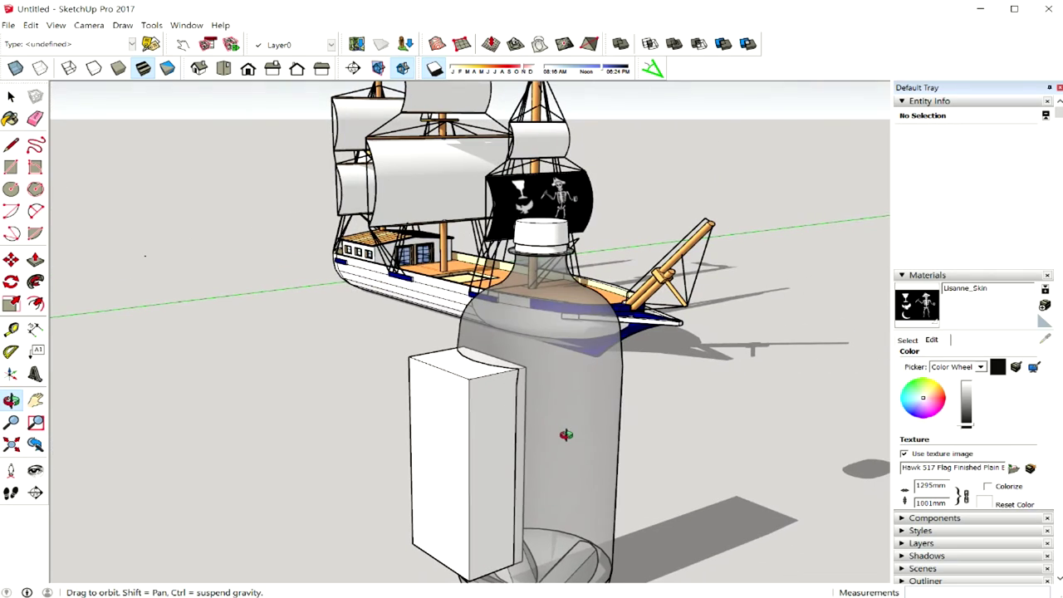
pyautogui.moveTo(522, 395); pyautogui.dragTo(584, 348, button='middle')
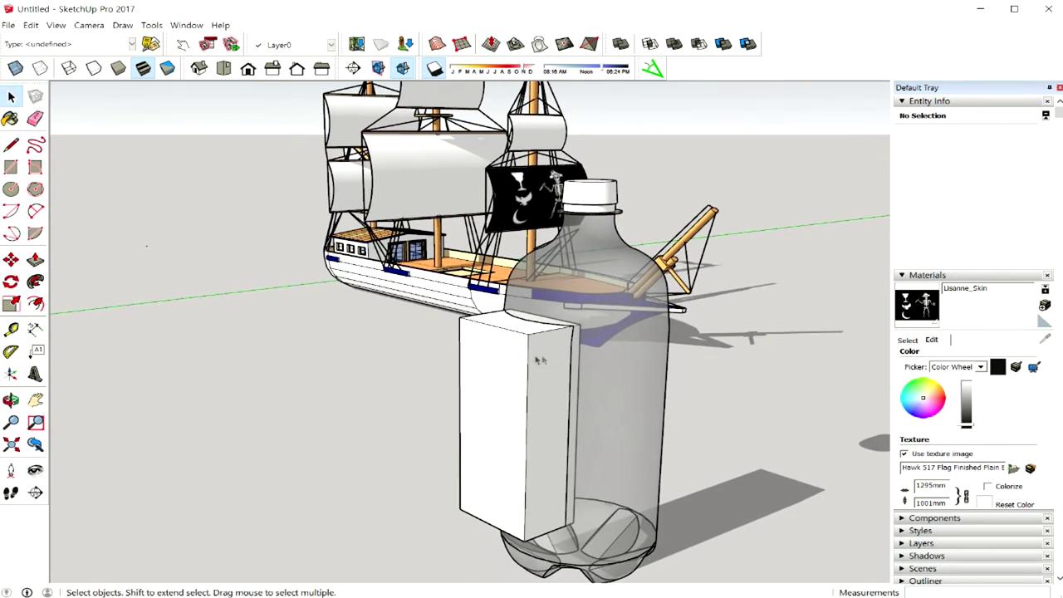
pyautogui.moveTo(546, 400); pyautogui.dragTo(500, 388, button='middle')
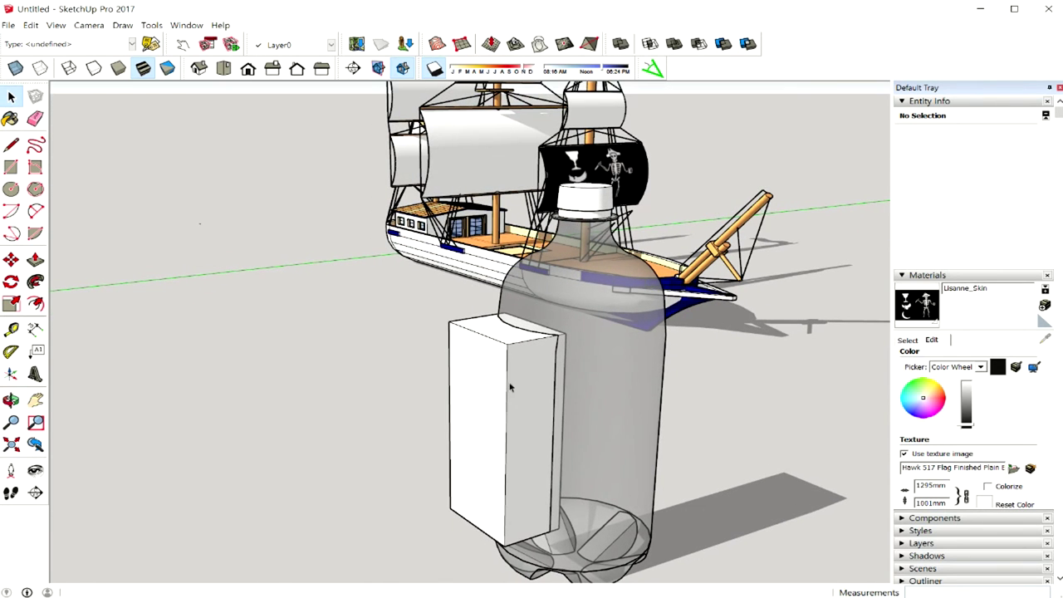
pyautogui.click(524, 400)
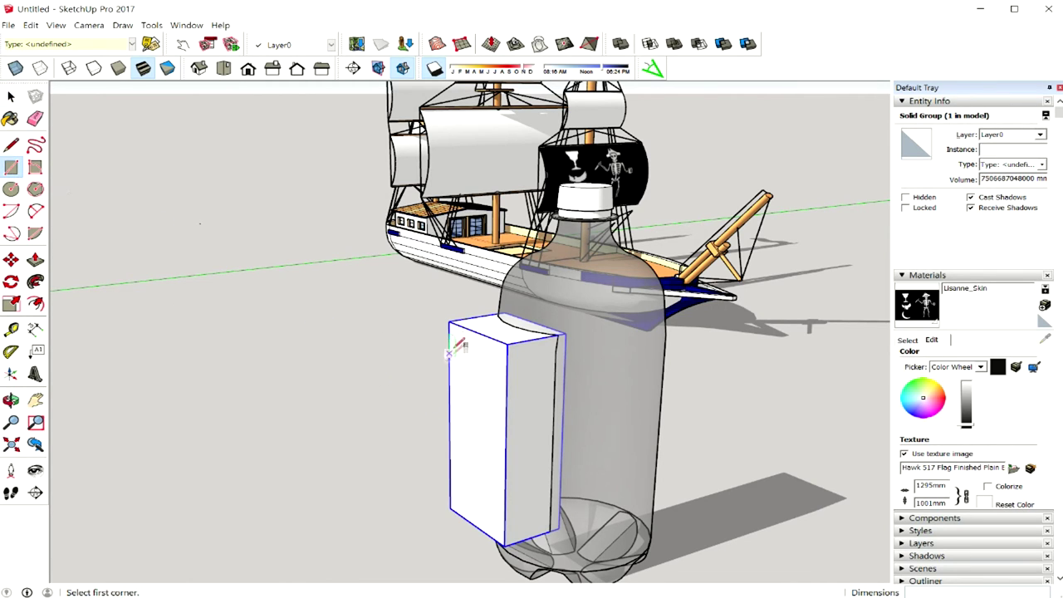
# Trace a rectangle on the box's front face and move the box away from the bottle.
pyautogui.click(450, 322)
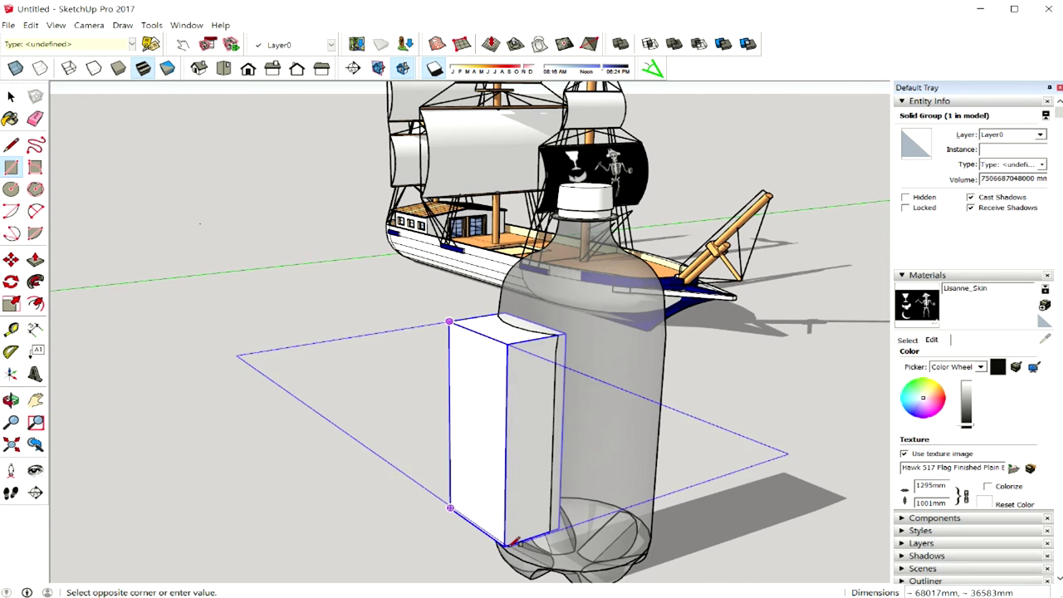
pyautogui.click(507, 544)
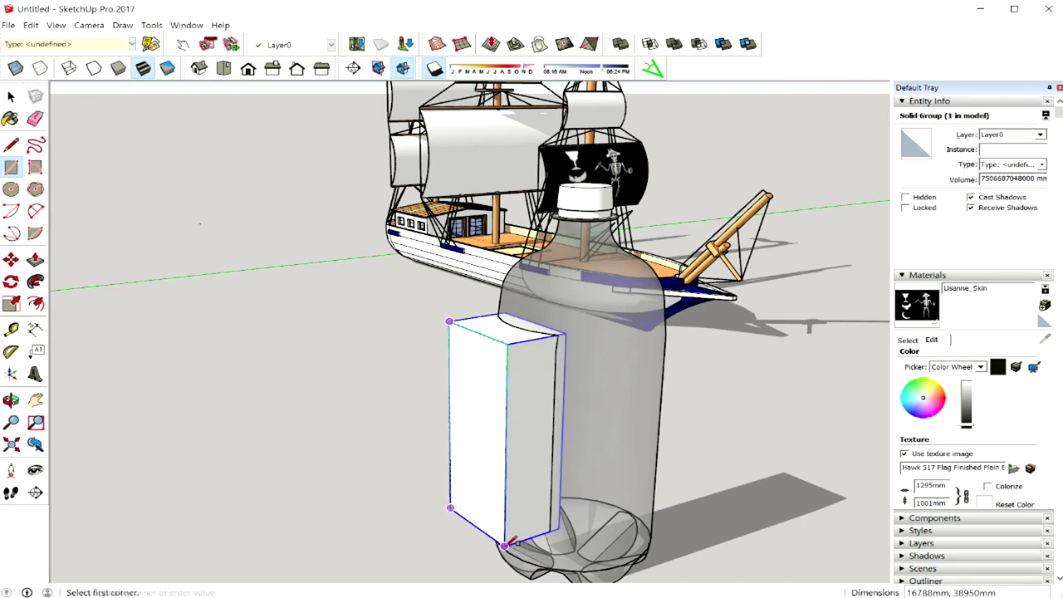
pyautogui.press('m')
pyautogui.click(478, 463)
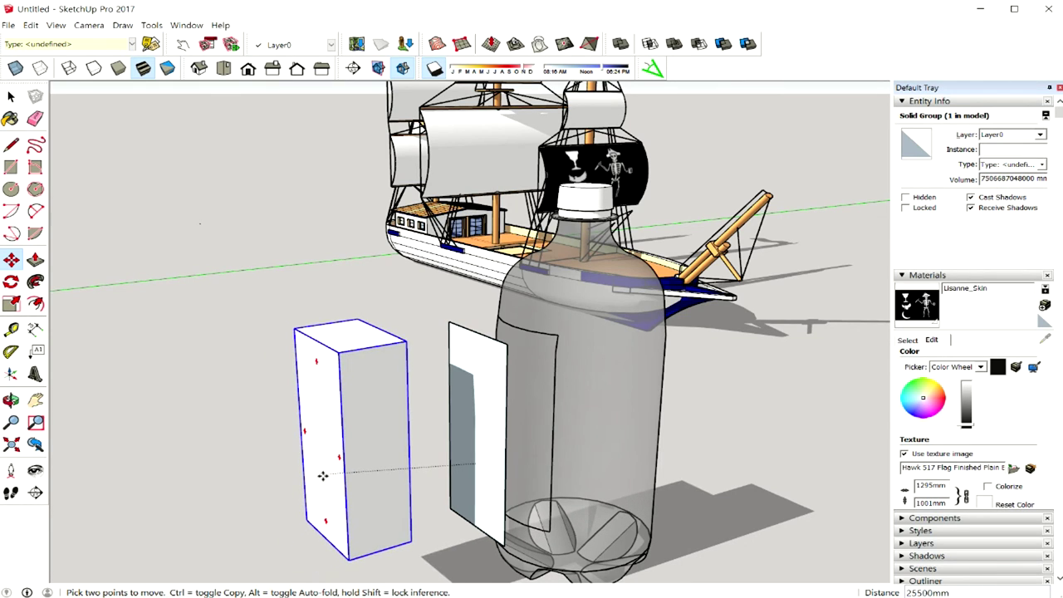
pyautogui.press('Escape')
pyautogui.click(481, 442)
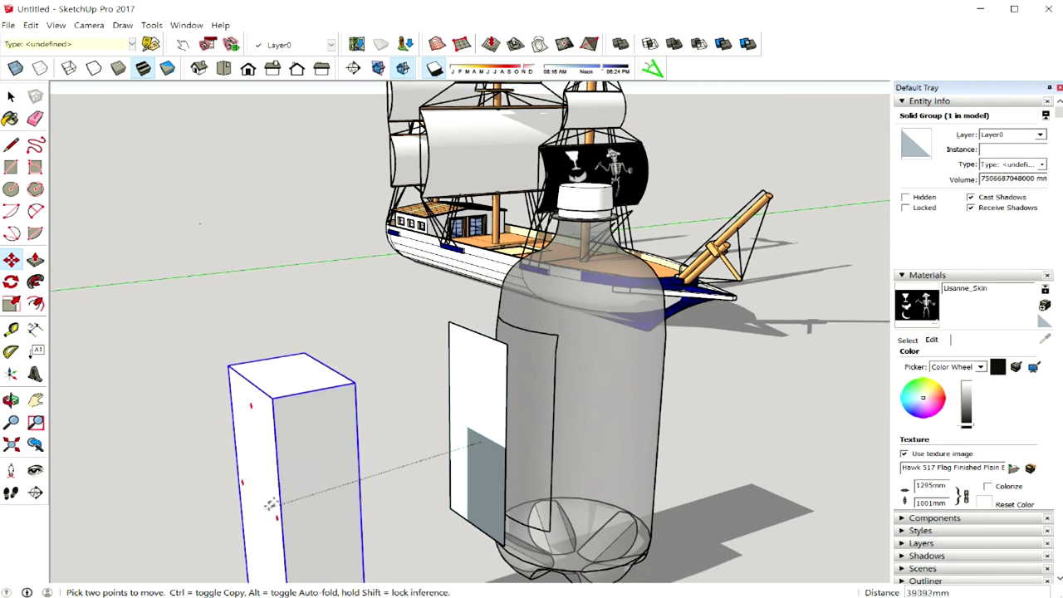
pyautogui.click(294, 446)
pyautogui.press('space')
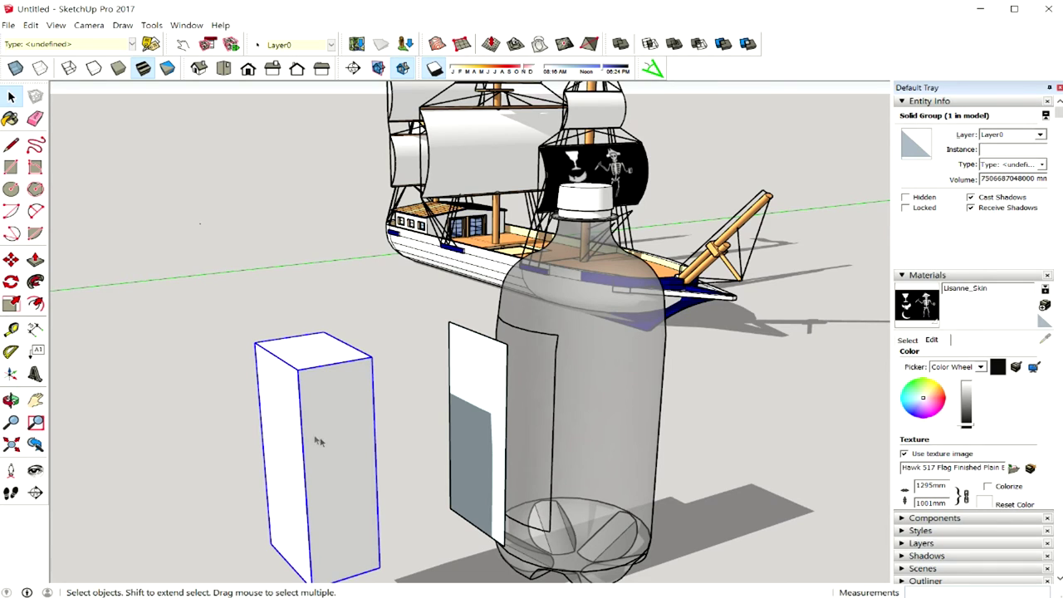
# Delete the box and orbit to inspect the rectangular outline left on the bottle.
pyautogui.press('Delete')
pyautogui.moveTo(327, 441); pyautogui.dragTo(464, 394, button='middle')
pyautogui.scroll(2, 490, 342)
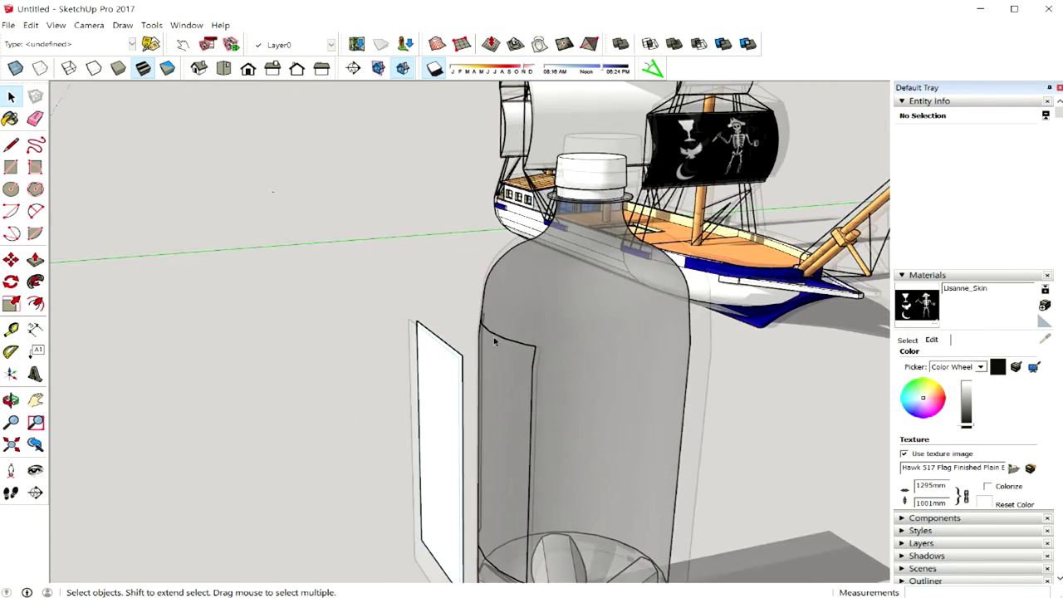
pyautogui.scroll(2, 493, 336)
pyautogui.moveTo(494, 336); pyautogui.dragTo(542, 360, button='middle')
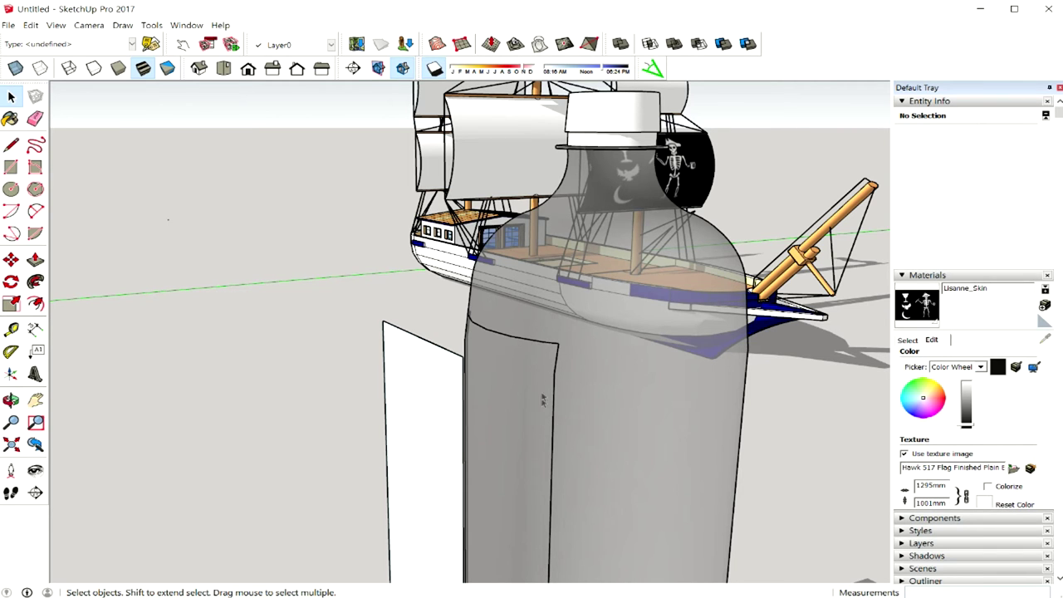
pyautogui.scroll(-2, 541, 400)
pyautogui.scroll(-1, 533, 382)
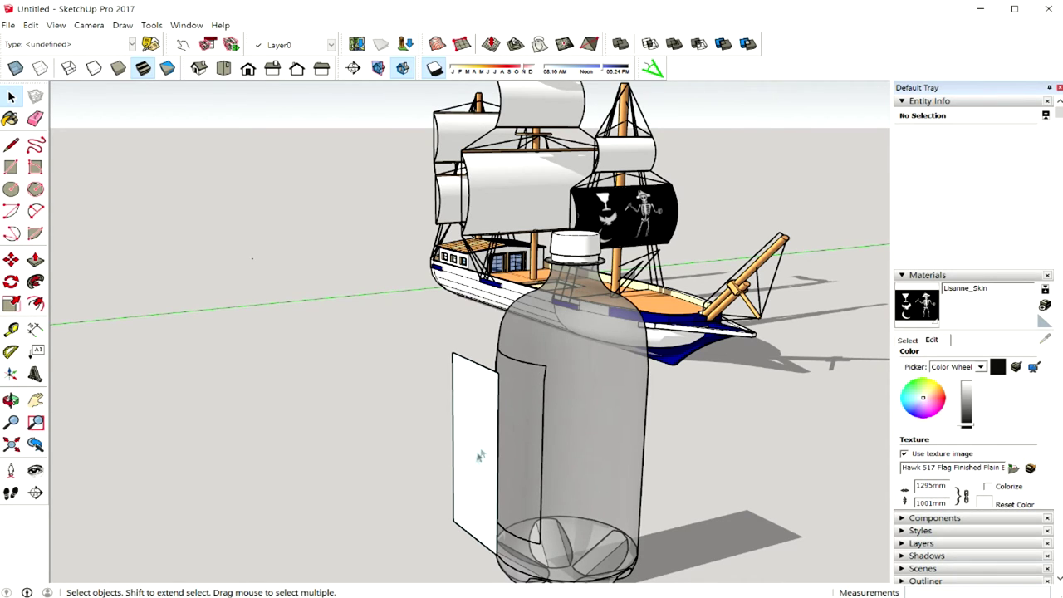
pyautogui.moveTo(521, 426); pyautogui.dragTo(499, 426, button='middle')
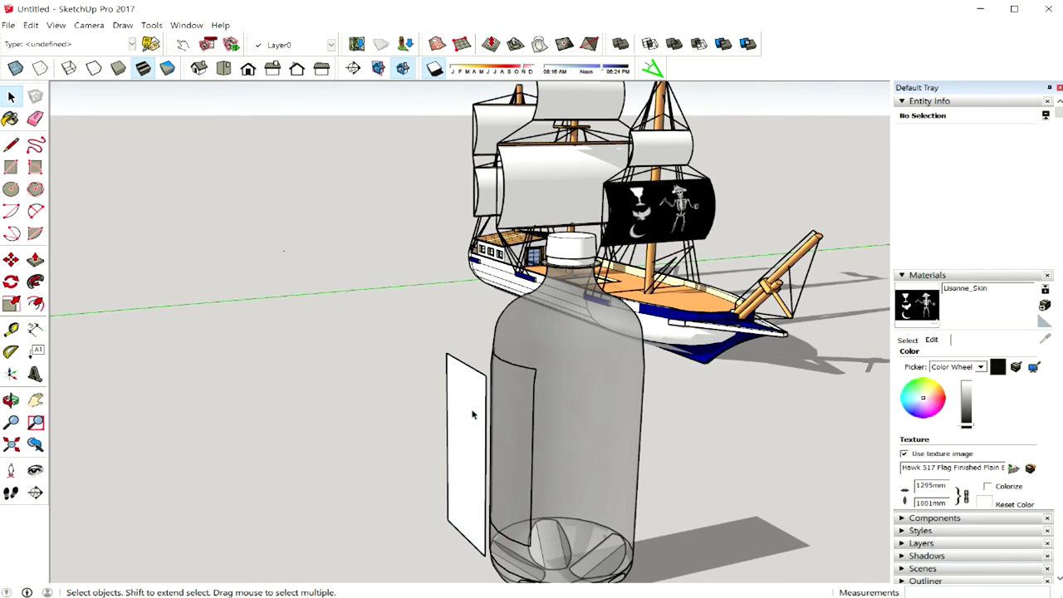
# Move the flat panel further left of the bottle.
pyautogui.doubleClick(471, 413)
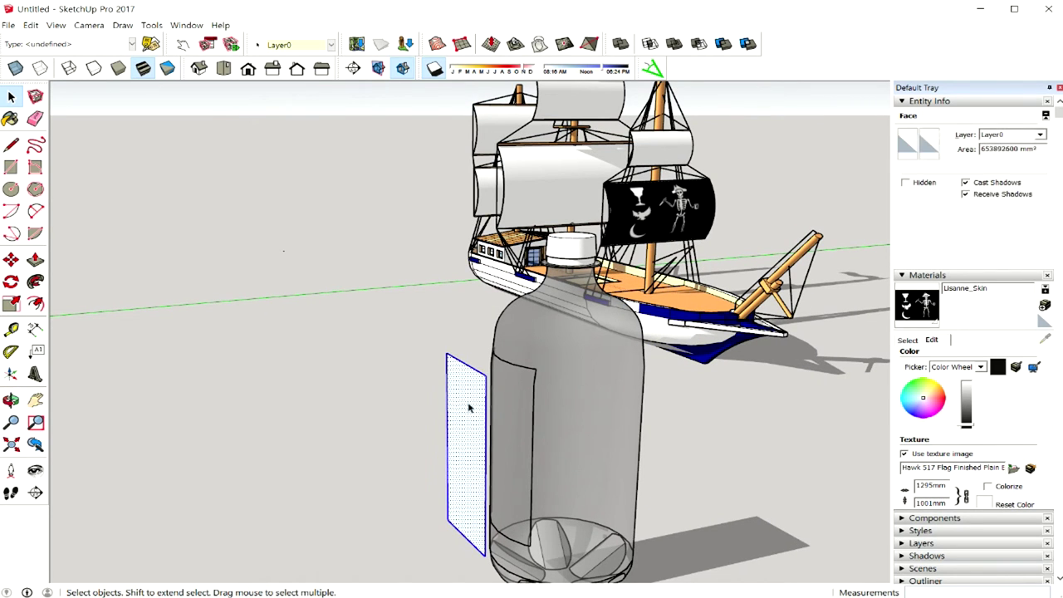
pyautogui.press('m')
pyautogui.click(467, 413)
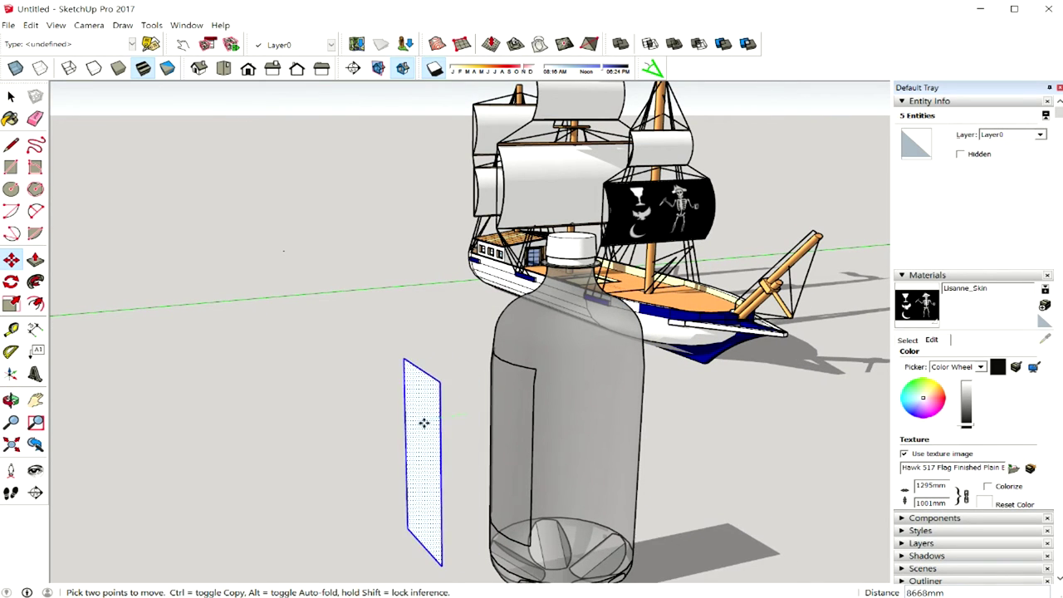
pyautogui.click(424, 423)
pyautogui.press('space')
pyautogui.moveTo(427, 420); pyautogui.dragTo(465, 415, button='middle')
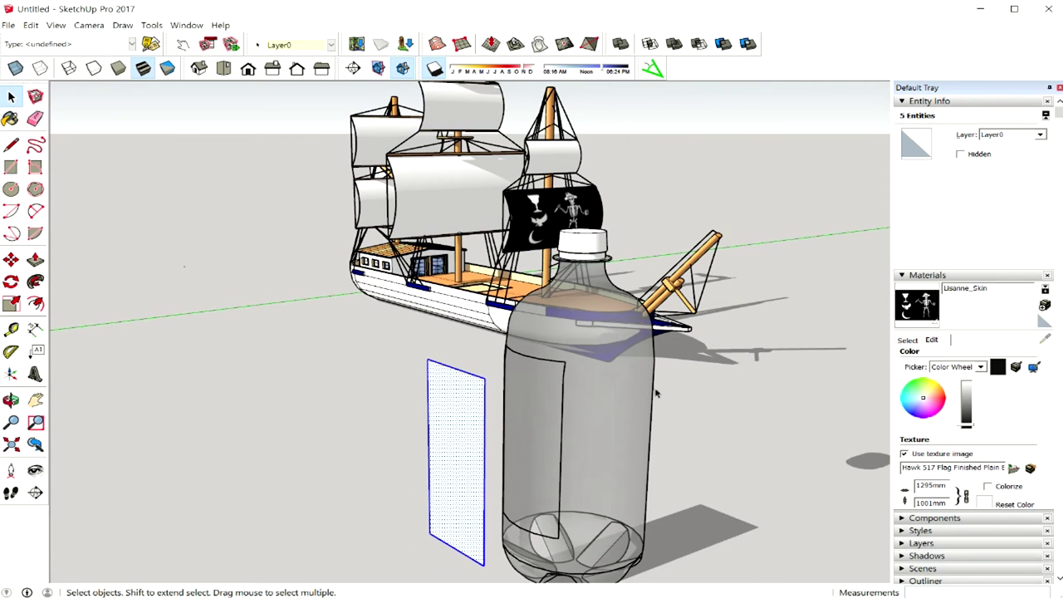
# Paint the panel with the pirate flag material.
pyautogui.click(922, 305)
pyautogui.click(463, 470)
pyautogui.moveTo(448, 459)
pyautogui.mouseDown(button='middle')
pyautogui.moveTo(497, 454)
pyautogui.moveTo(471, 450)
pyautogui.mouseUp(button='middle')
pyautogui.rightClick(470, 450)
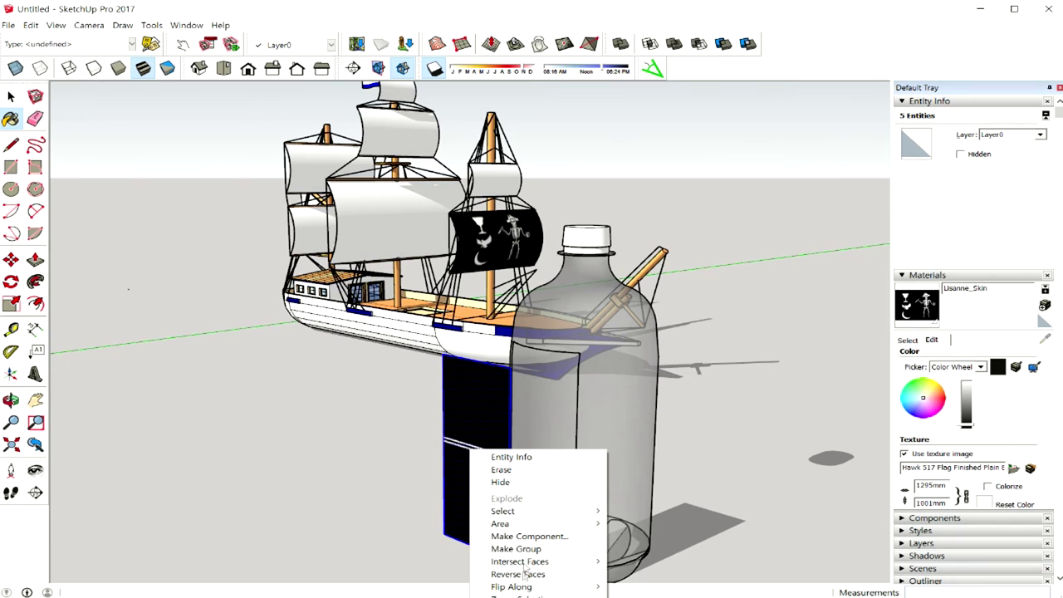
pyautogui.click(362, 523)
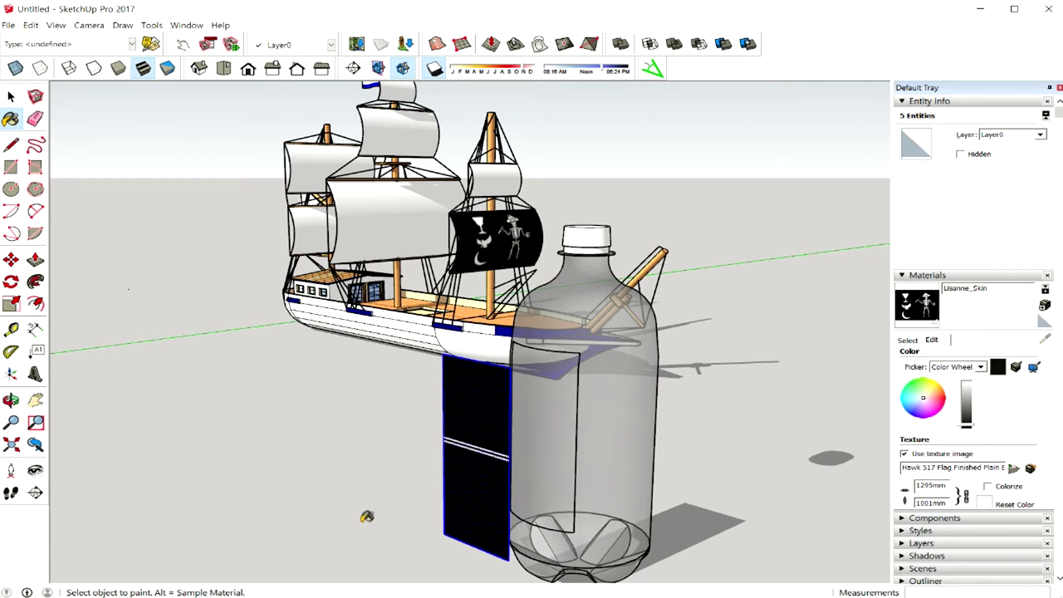
pyautogui.press('space')
# Uncheck Texture > Projected for the panel's flag texture.
pyautogui.rightClick(480, 466)
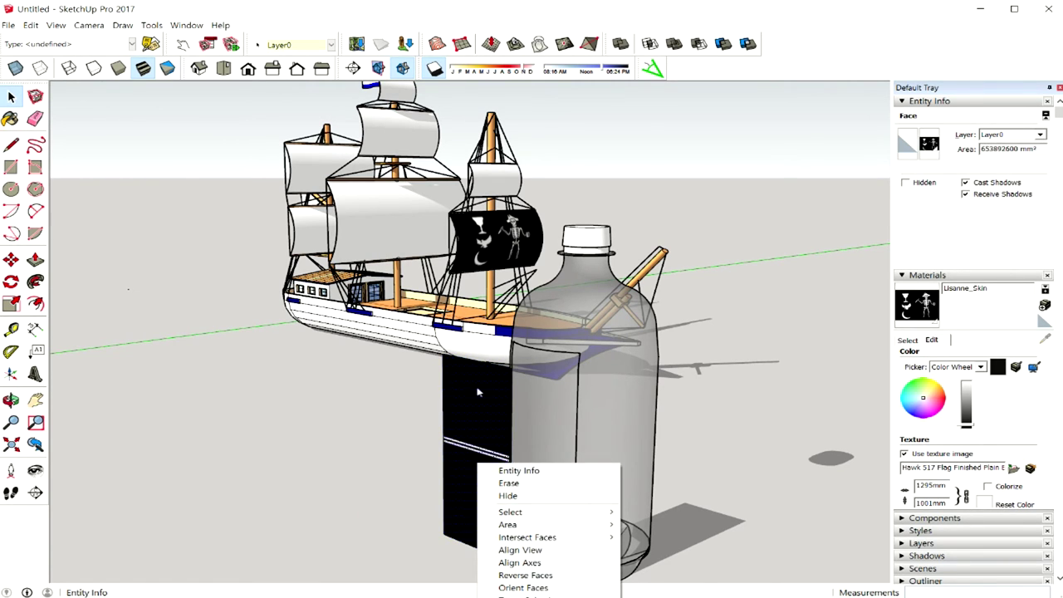
pyautogui.moveTo(514, 538)
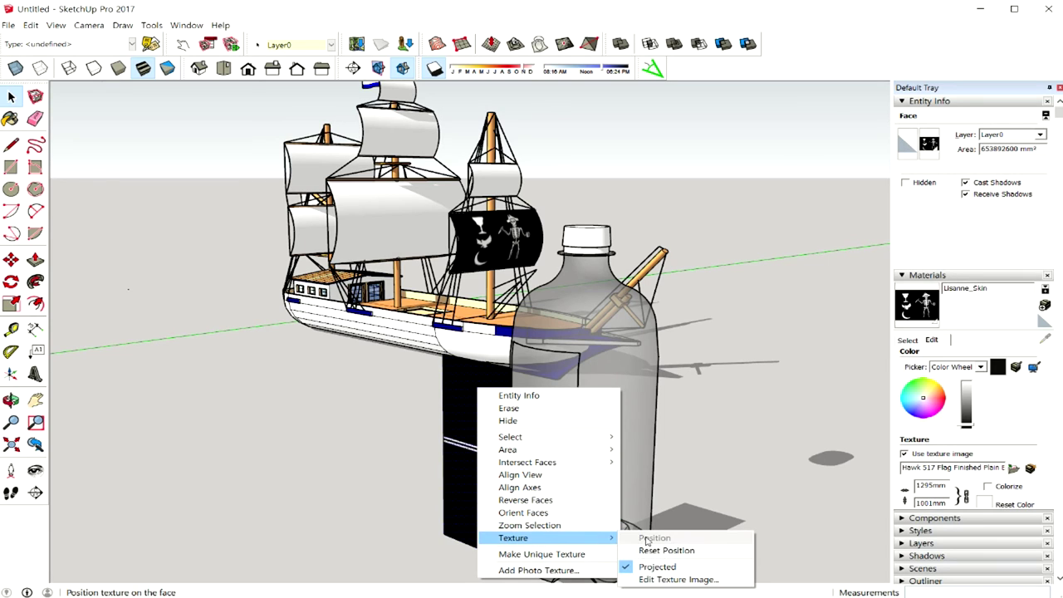
pyautogui.click(652, 566)
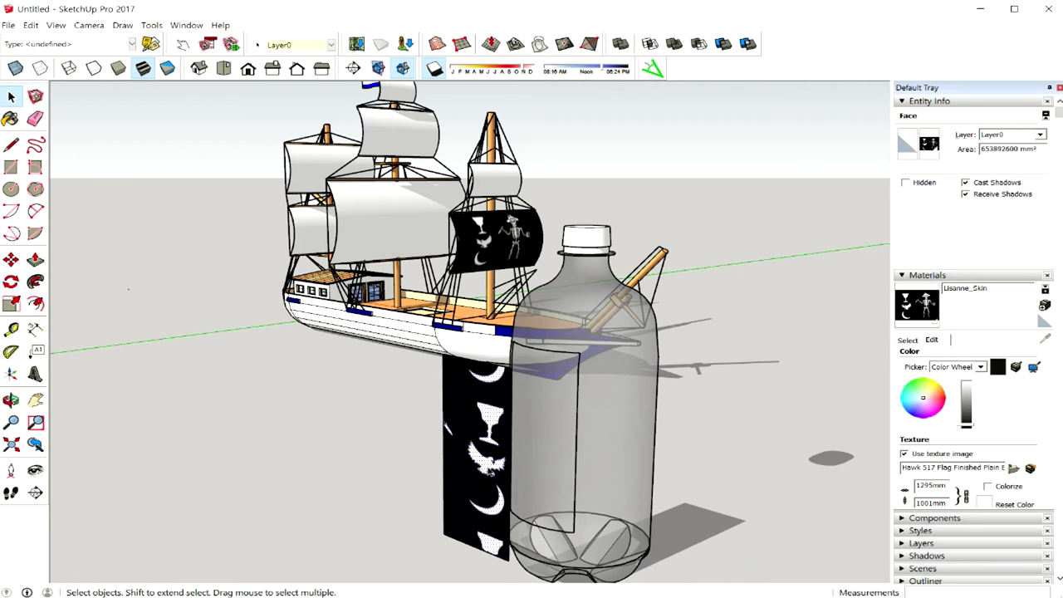
pyautogui.rightClick(489, 468)
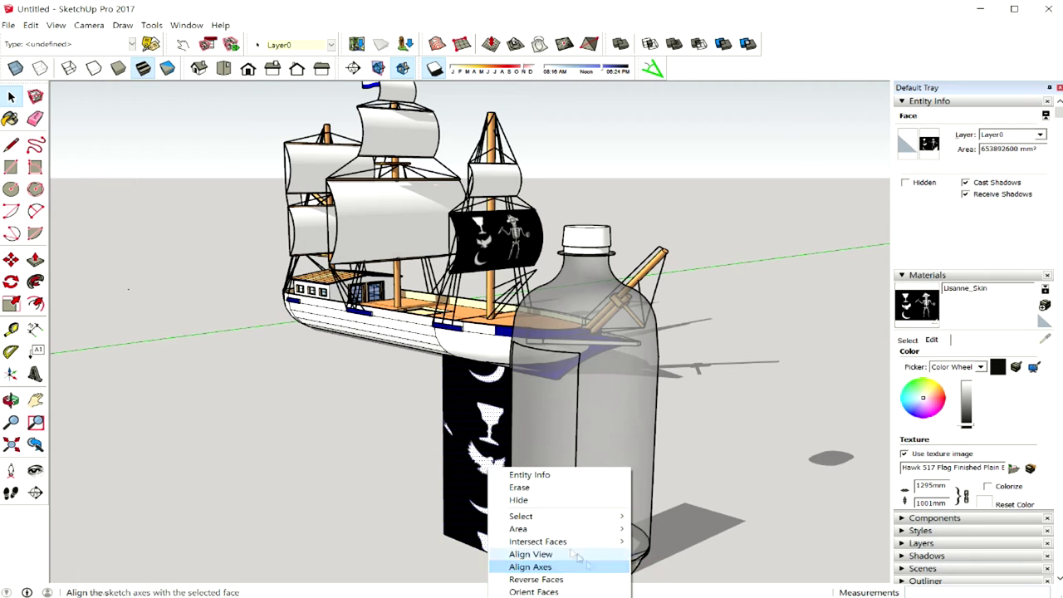
pyautogui.rightClick(466, 361)
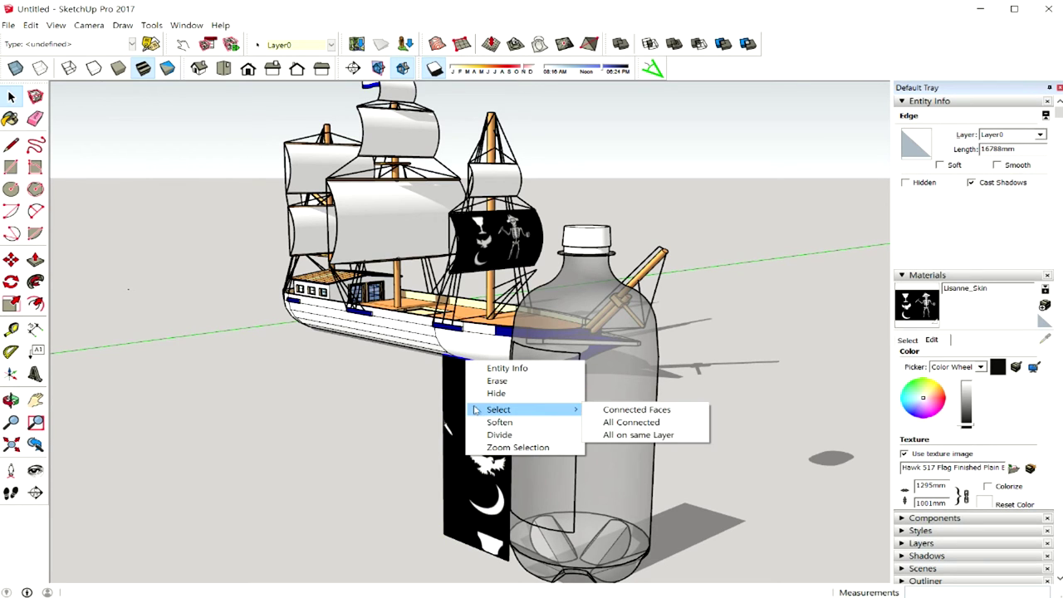
pyautogui.rightClick(463, 396)
pyautogui.moveTo(499, 410)
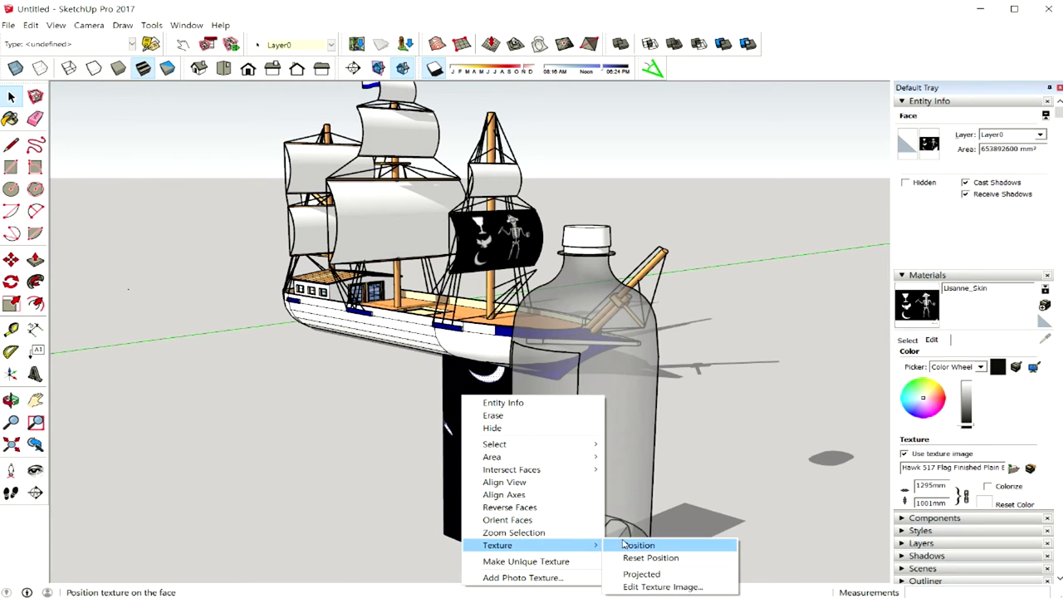
# Scale, stretch and shift the flag texture's pins until one skeleton figure fills the panel.
pyautogui.click(638, 545)
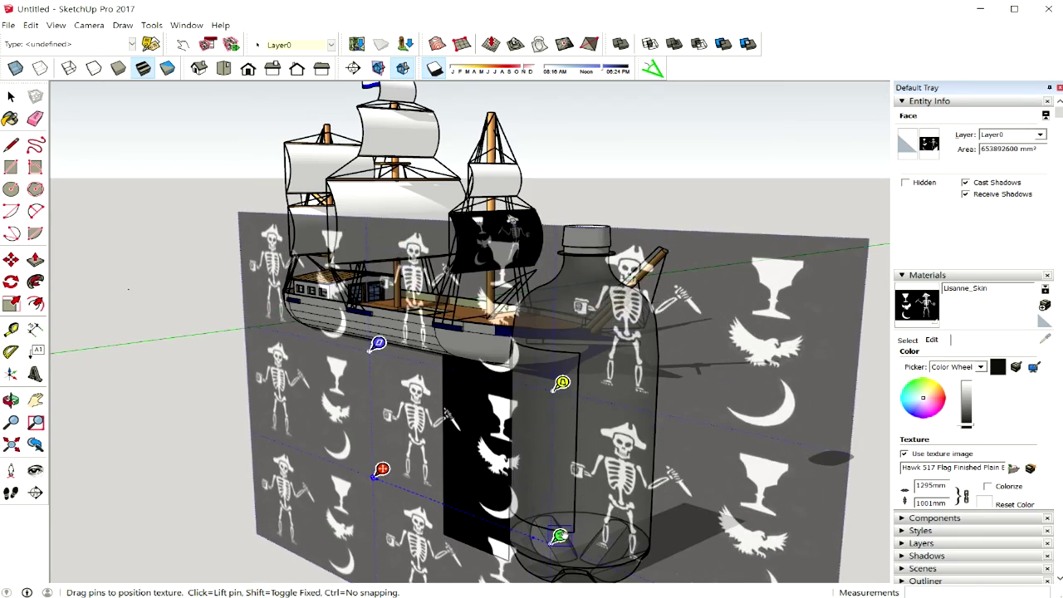
pyautogui.moveTo(561, 536); pyautogui.dragTo(530, 525)
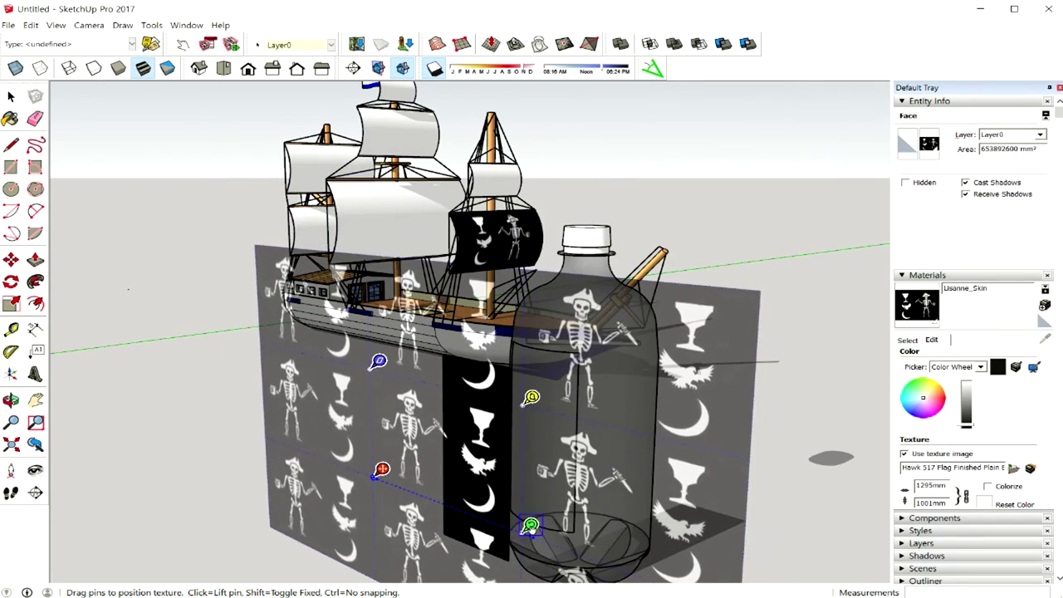
pyautogui.moveTo(462, 465); pyautogui.dragTo(402, 443)
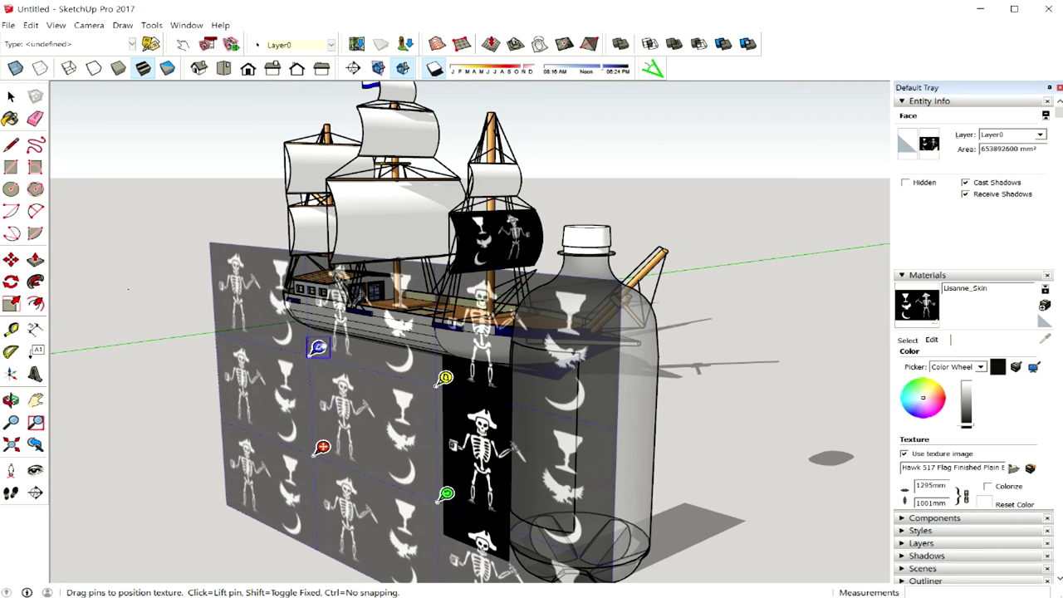
pyautogui.moveTo(318, 347); pyautogui.dragTo(316, 289)
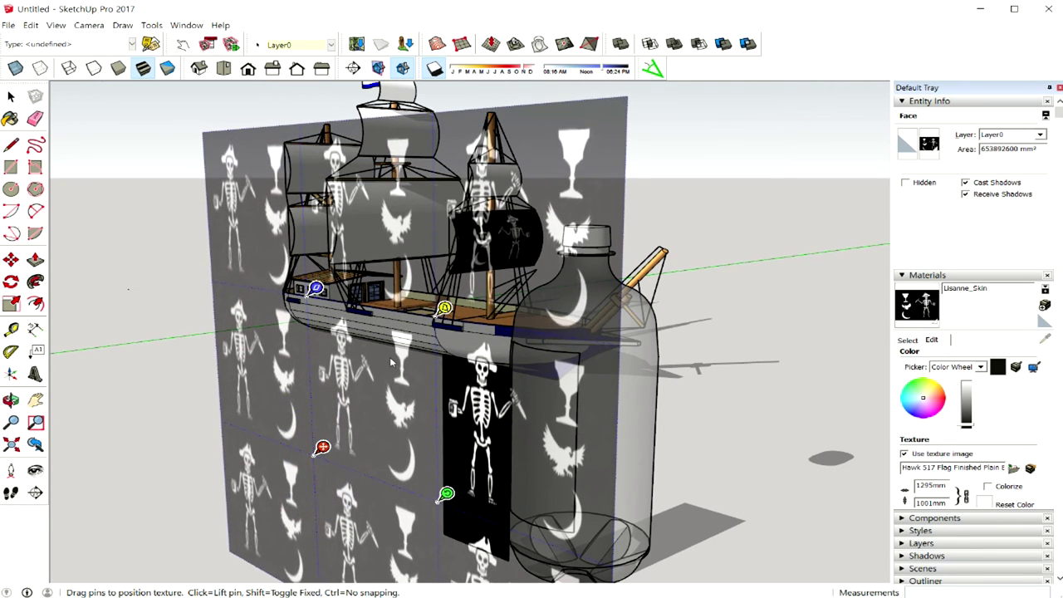
pyautogui.moveTo(390, 361); pyautogui.dragTo(387, 391)
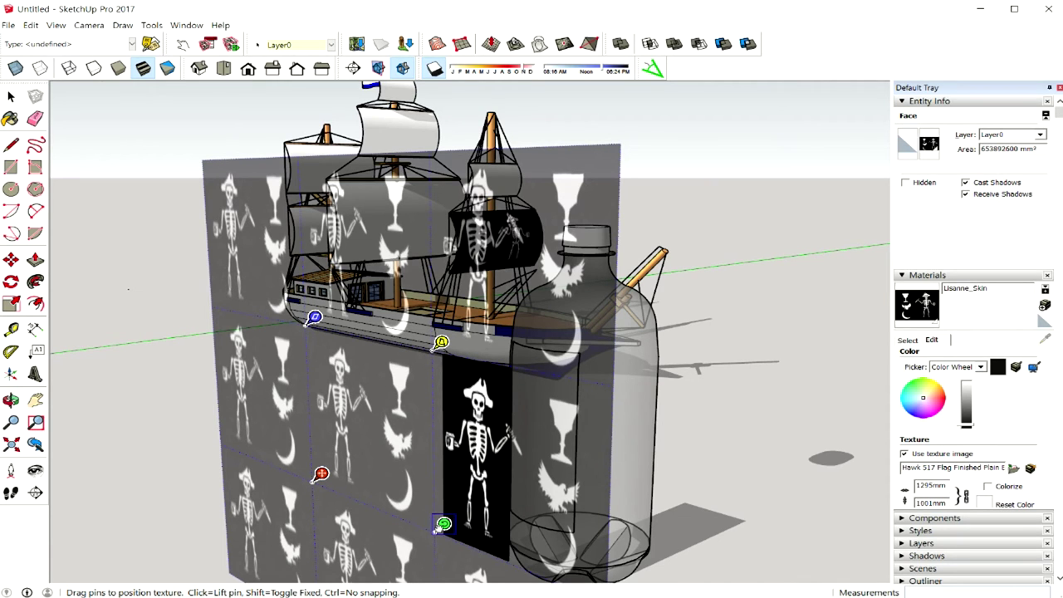
pyautogui.moveTo(438, 528); pyautogui.dragTo(436, 521)
pyautogui.moveTo(466, 448); pyautogui.dragTo(475, 447)
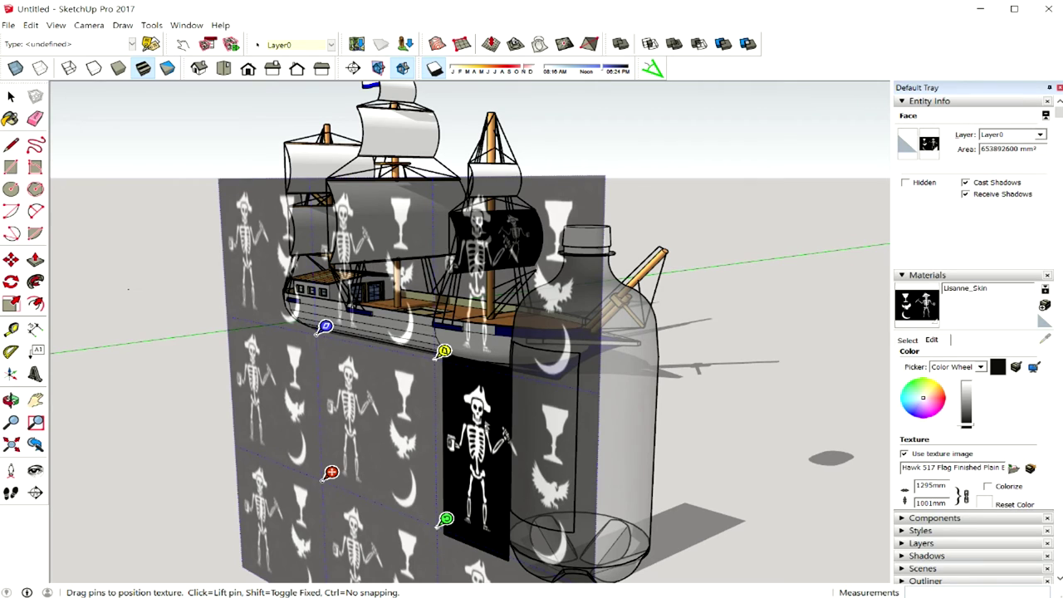
pyautogui.click(700, 446)
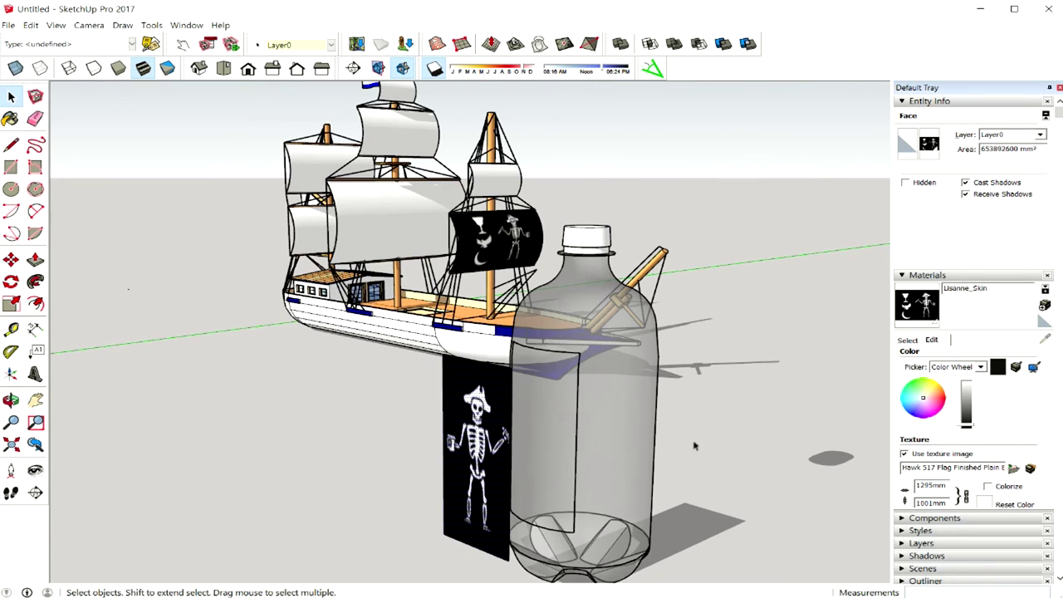
# Orbit around the ship and bottle and select the blank white panel beside the bottle.
pyautogui.click(410, 446)
pyautogui.rightClick(459, 436)
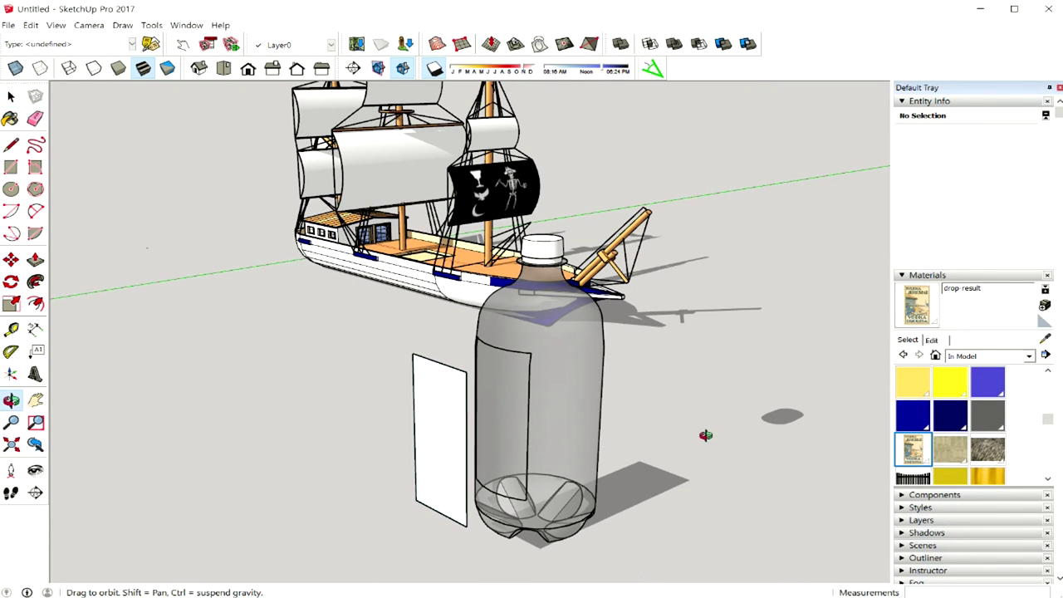
pyautogui.moveTo(707, 440); pyautogui.dragTo(701, 437, button='middle')
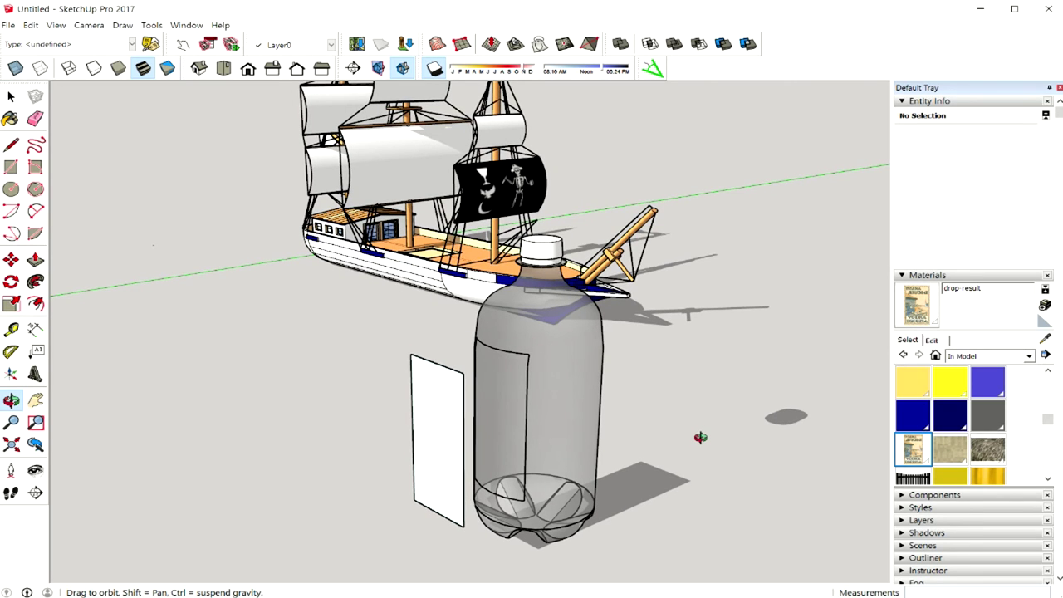
pyautogui.moveTo(700, 437); pyautogui.dragTo(703, 446, button='middle')
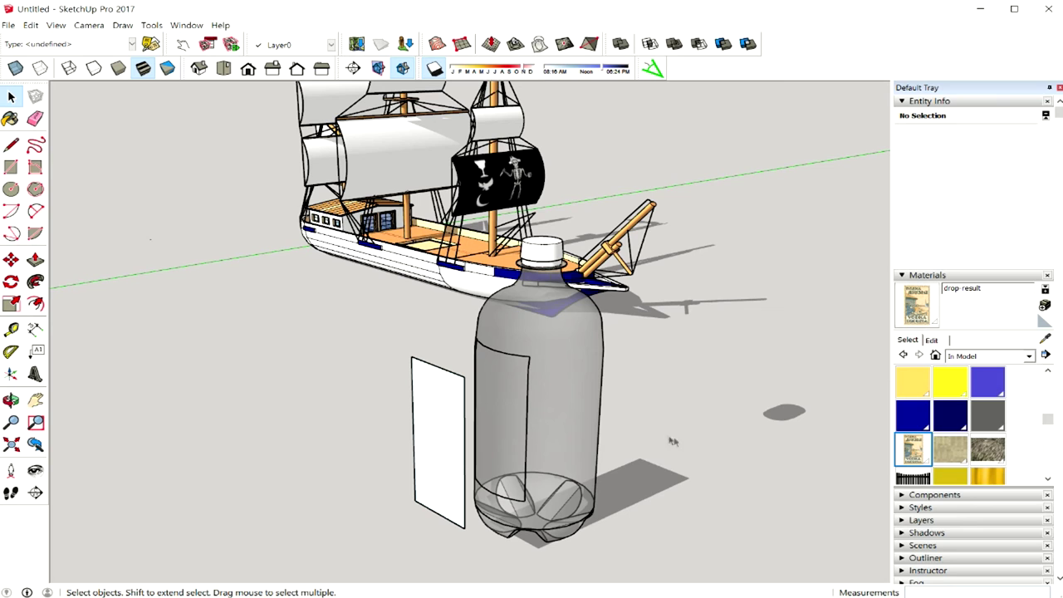
pyautogui.moveTo(677, 445)
pyautogui.mouseDown(button='middle')
pyautogui.moveTo(703, 396)
pyautogui.moveTo(719, 394)
pyautogui.moveTo(715, 403)
pyautogui.mouseUp(button='middle')
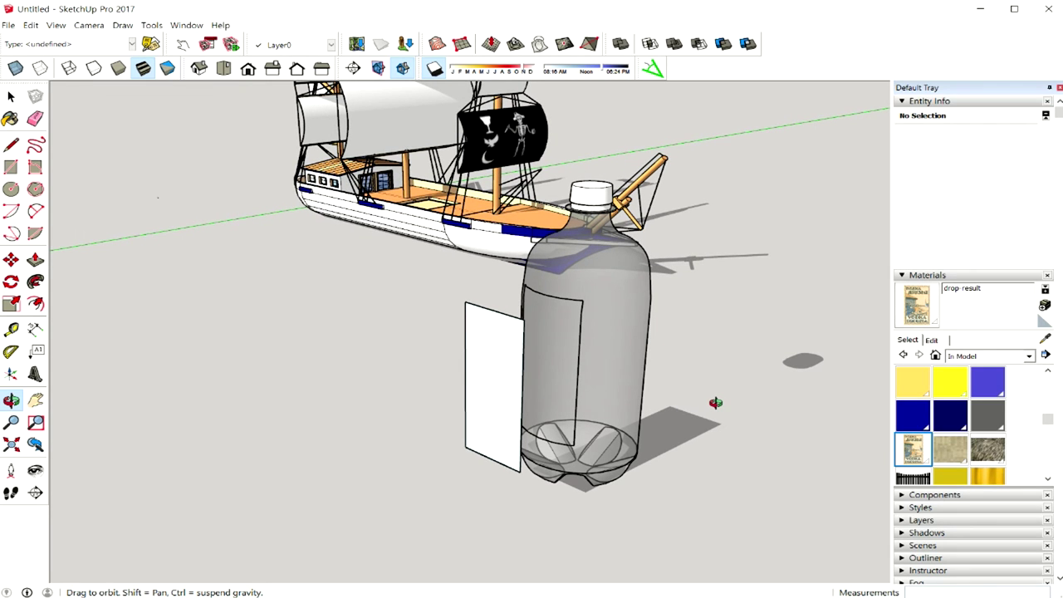
pyautogui.moveTo(715, 403); pyautogui.dragTo(712, 396, button='middle')
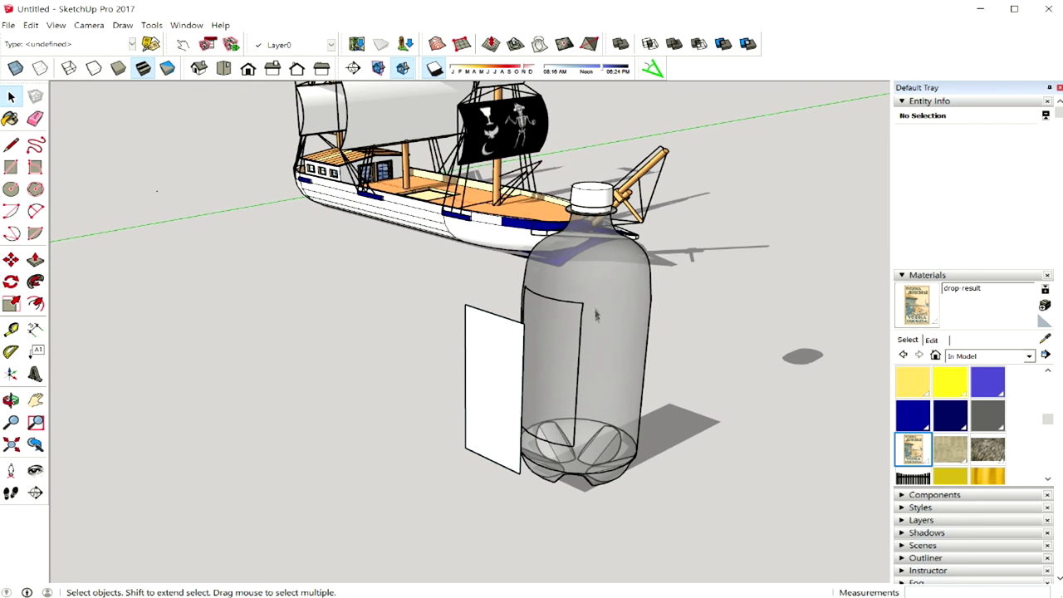
pyautogui.moveTo(613, 361)
pyautogui.mouseDown(button='middle')
pyautogui.moveTo(598, 360)
pyautogui.moveTo(565, 310)
pyautogui.mouseUp(button='middle')
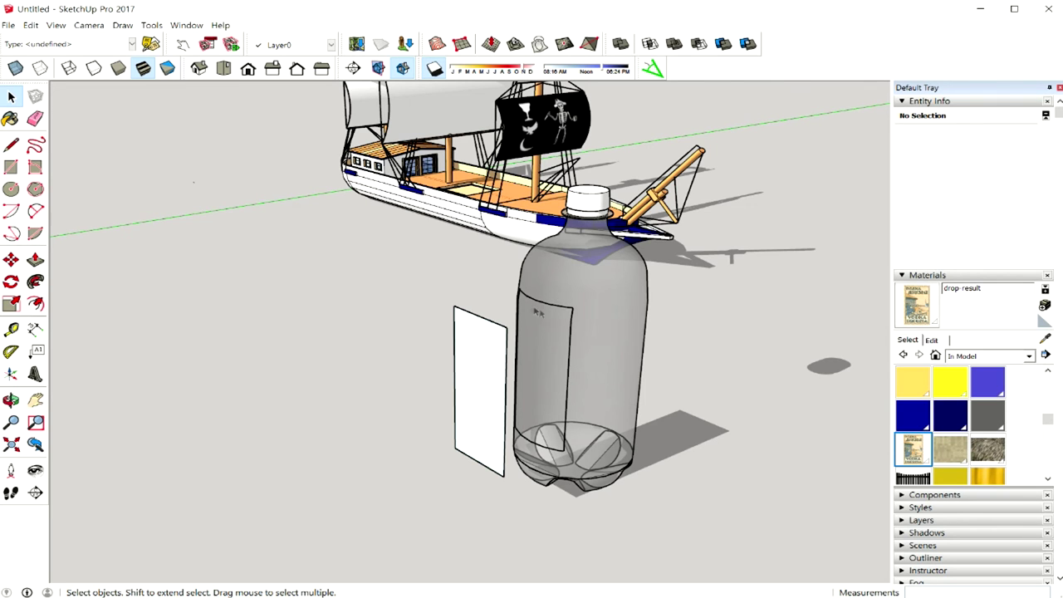
pyautogui.moveTo(576, 455)
pyautogui.mouseDown(button='middle')
pyautogui.moveTo(554, 389)
pyautogui.moveTo(467, 394)
pyautogui.mouseUp(button='middle')
pyautogui.click(451, 373)
pyautogui.moveTo(509, 371); pyautogui.dragTo(560, 349, button='middle')
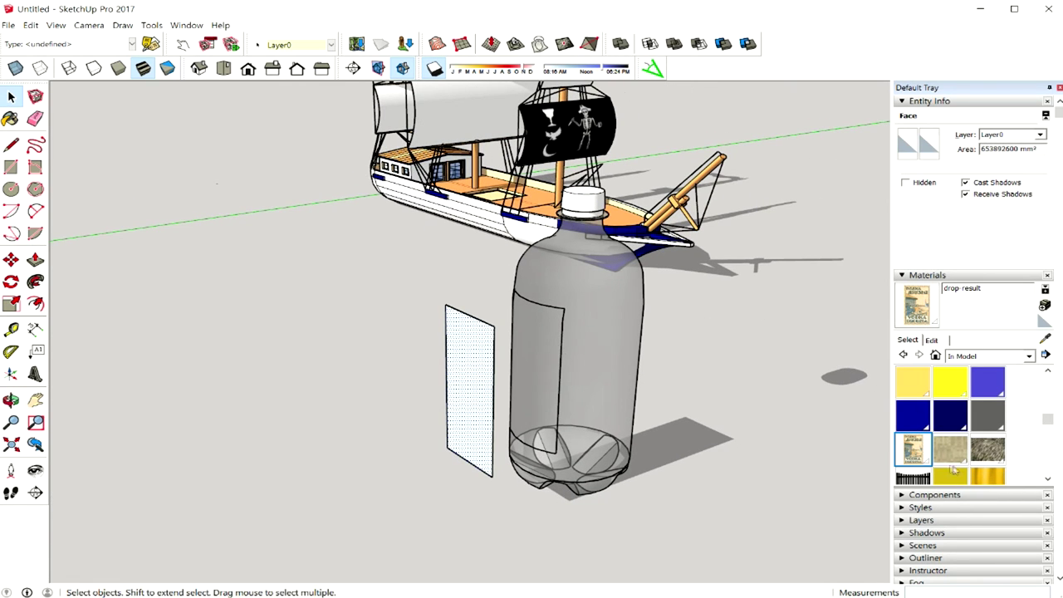
pyautogui.click(914, 461)
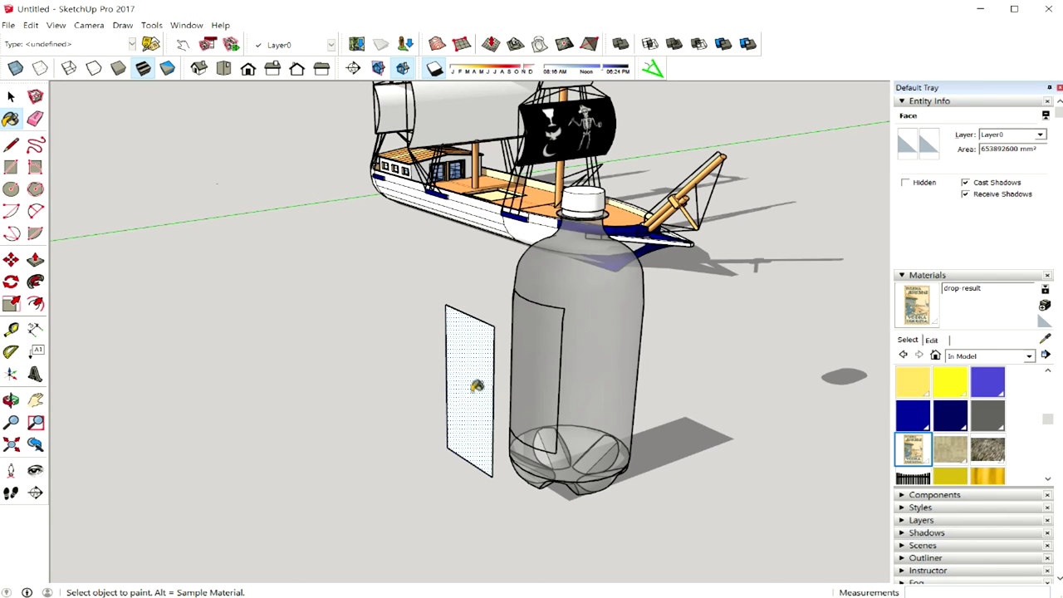
# Paint the panel with the drop result material and drag its texture pins so one poster fits.
pyautogui.click(475, 389)
pyautogui.moveTo(475, 389); pyautogui.dragTo(506, 356, button='middle')
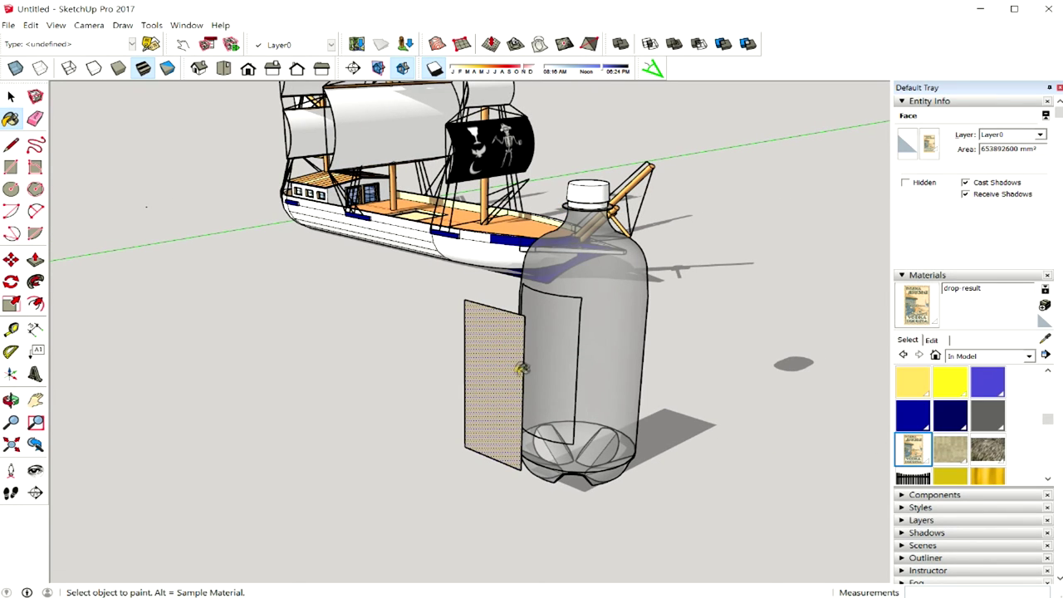
pyautogui.rightClick(503, 362)
pyautogui.moveTo(537, 512)
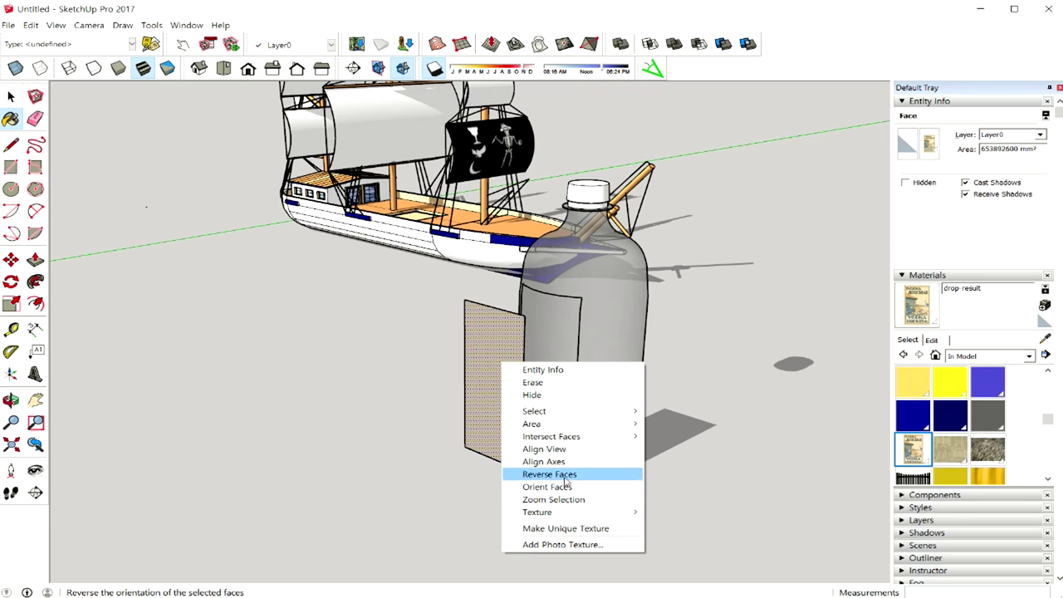
pyautogui.click(677, 512)
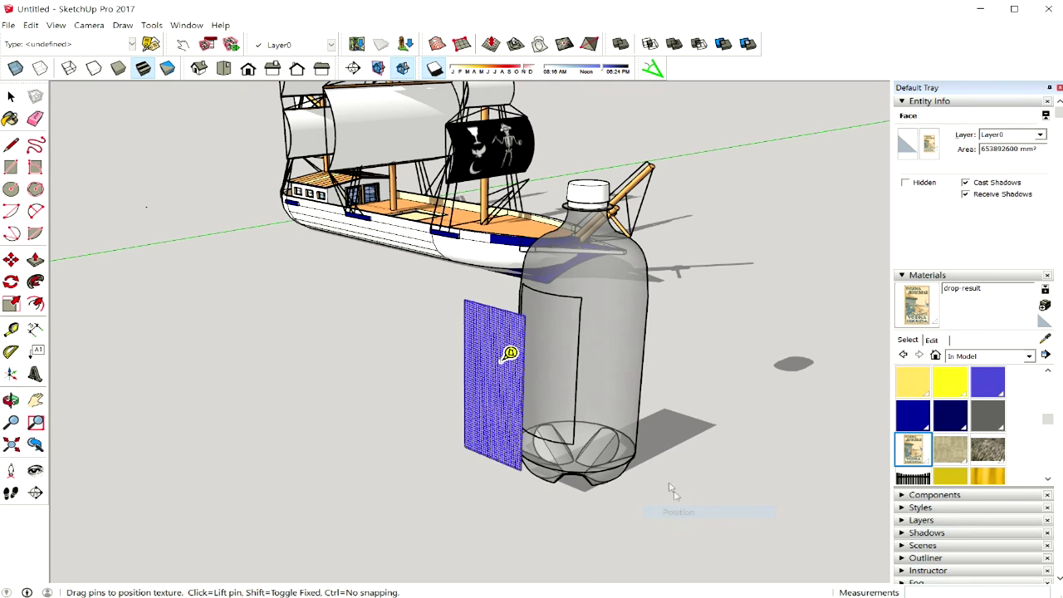
pyautogui.moveTo(510, 354)
pyautogui.mouseDown()
pyautogui.moveTo(592, 380)
pyautogui.moveTo(570, 374)
pyautogui.moveTo(533, 321)
pyautogui.moveTo(482, 354)
pyautogui.moveTo(549, 341)
pyautogui.moveTo(495, 319)
pyautogui.moveTo(491, 334)
pyautogui.mouseUp()
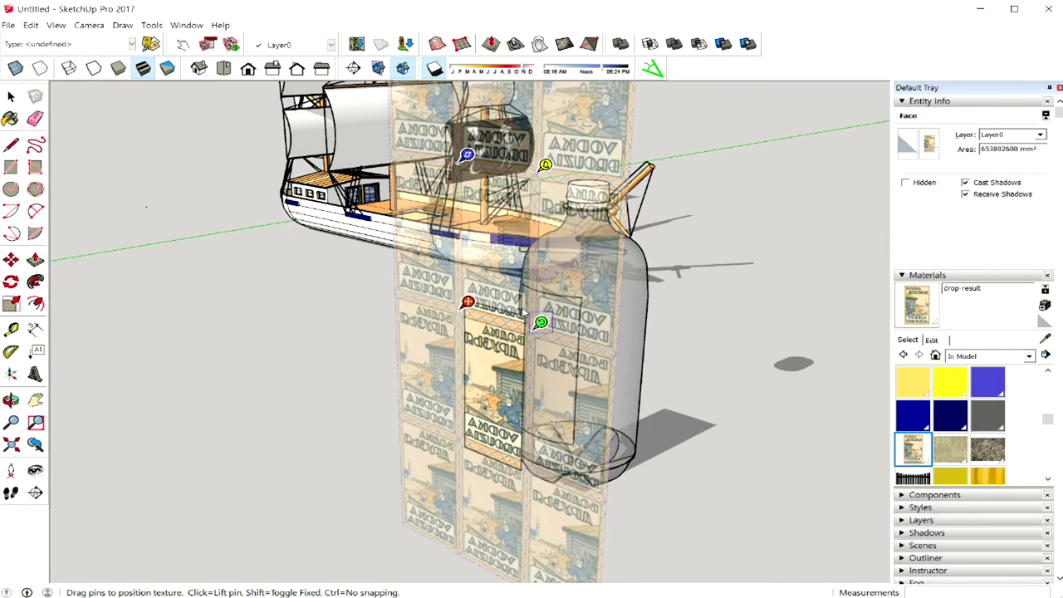
pyautogui.moveTo(540, 323)
pyautogui.mouseDown()
pyautogui.moveTo(526, 324)
pyautogui.moveTo(521, 355)
pyautogui.mouseUp()
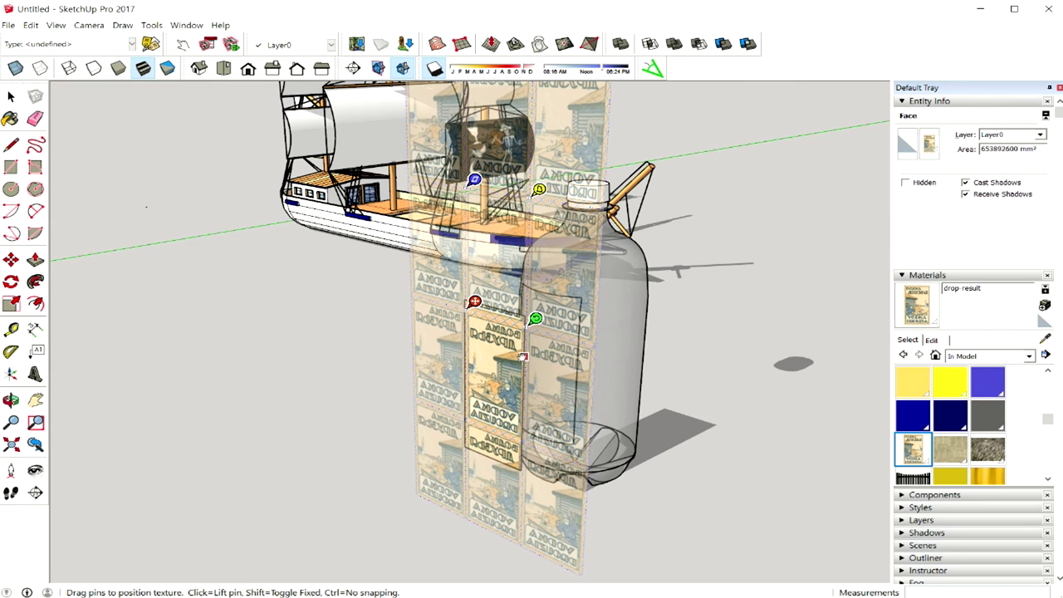
pyautogui.moveTo(524, 357); pyautogui.dragTo(521, 355)
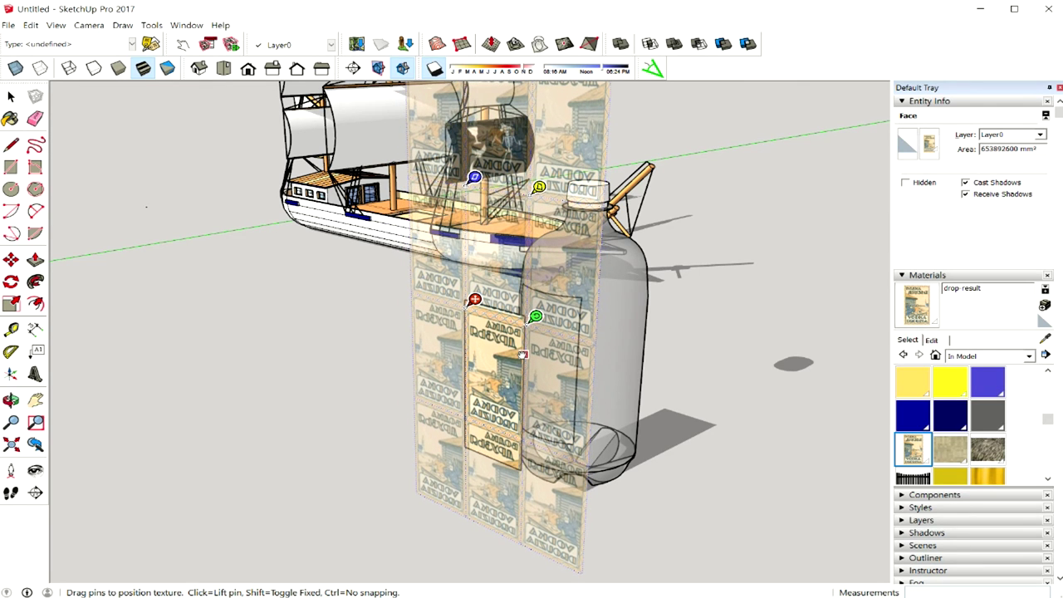
pyautogui.click(712, 397)
pyautogui.press('space')
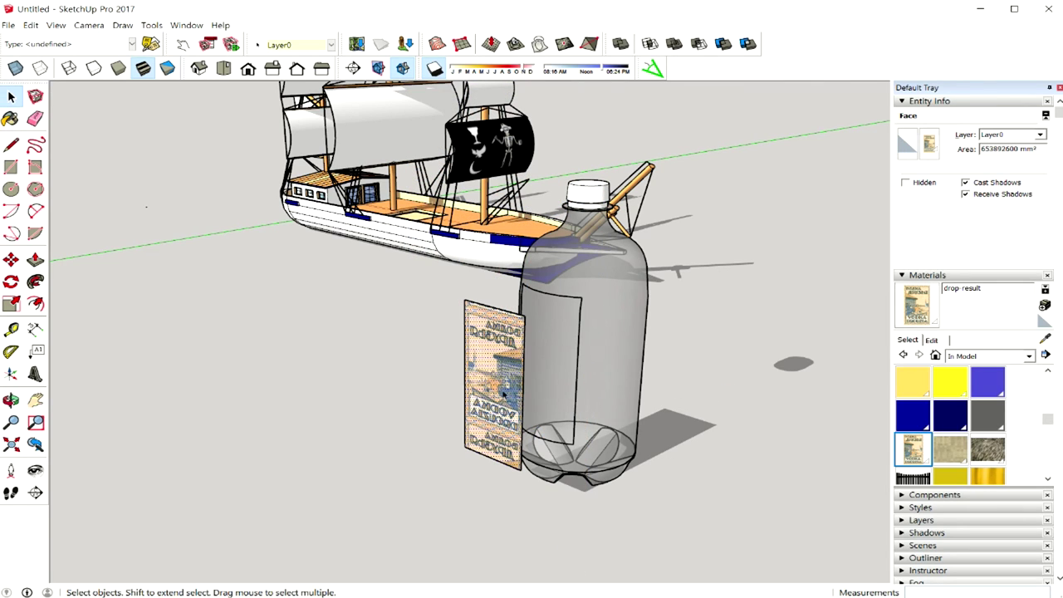
# Switch the vodka poster's texture to Projected, then select and orbit around the bottle group.
pyautogui.rightClick(501, 383)
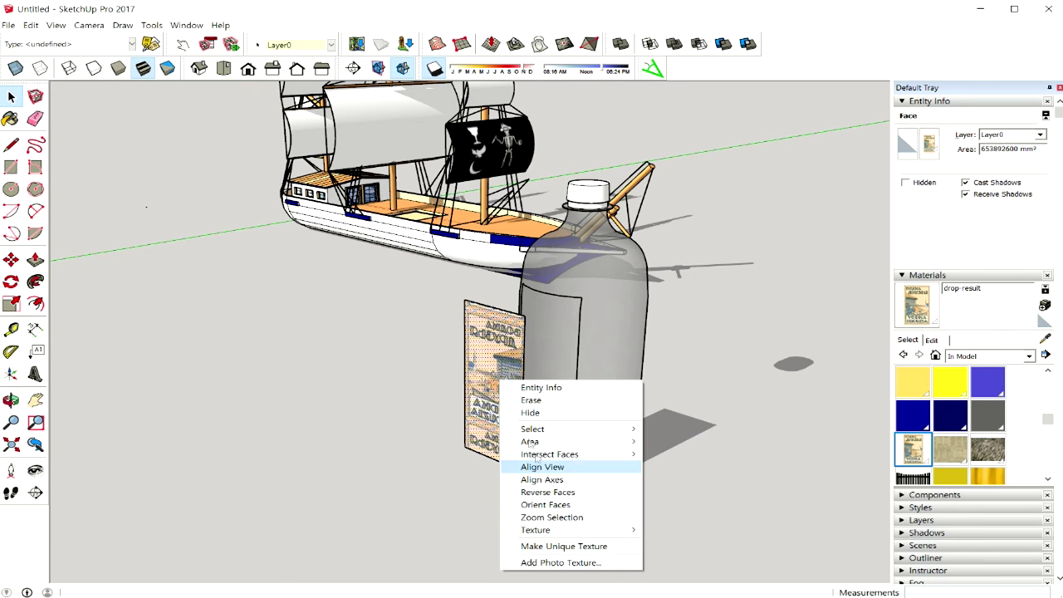
pyautogui.rightClick(479, 313)
pyautogui.moveTo(513, 462)
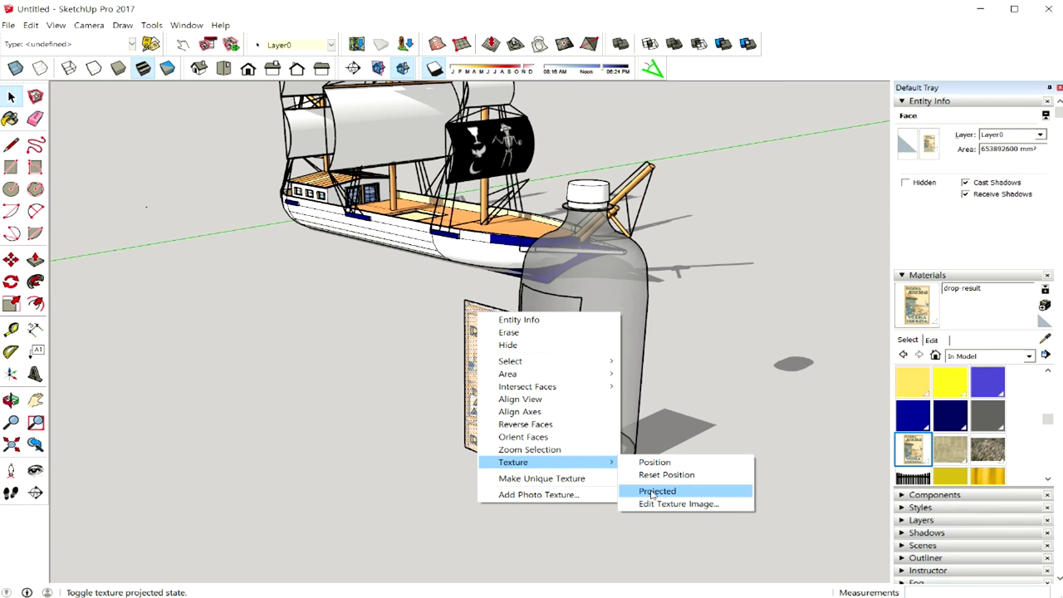
pyautogui.click(653, 493)
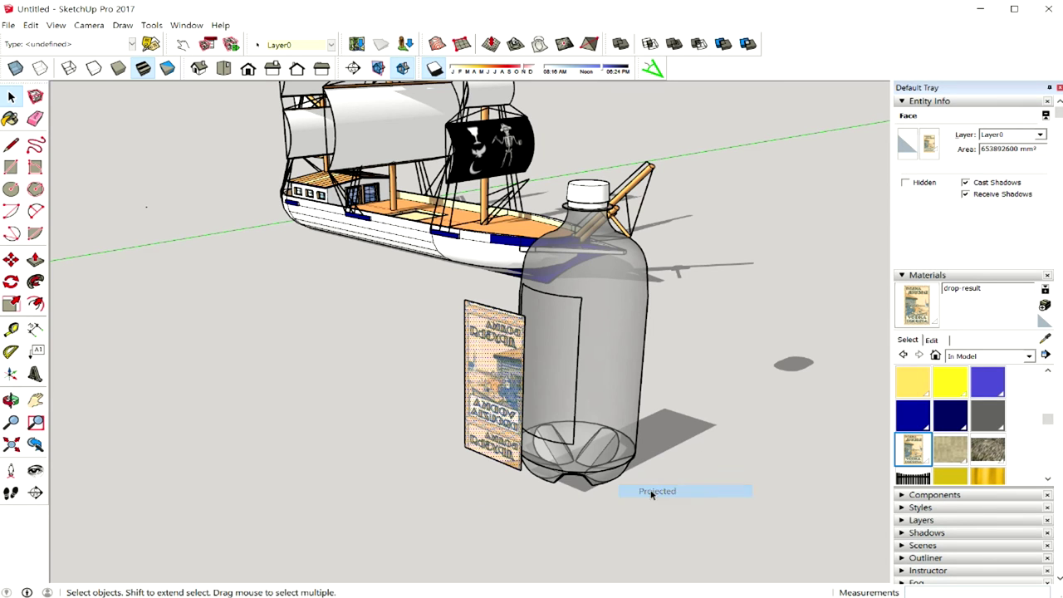
pyautogui.moveTo(653, 493); pyautogui.dragTo(747, 477, button='middle')
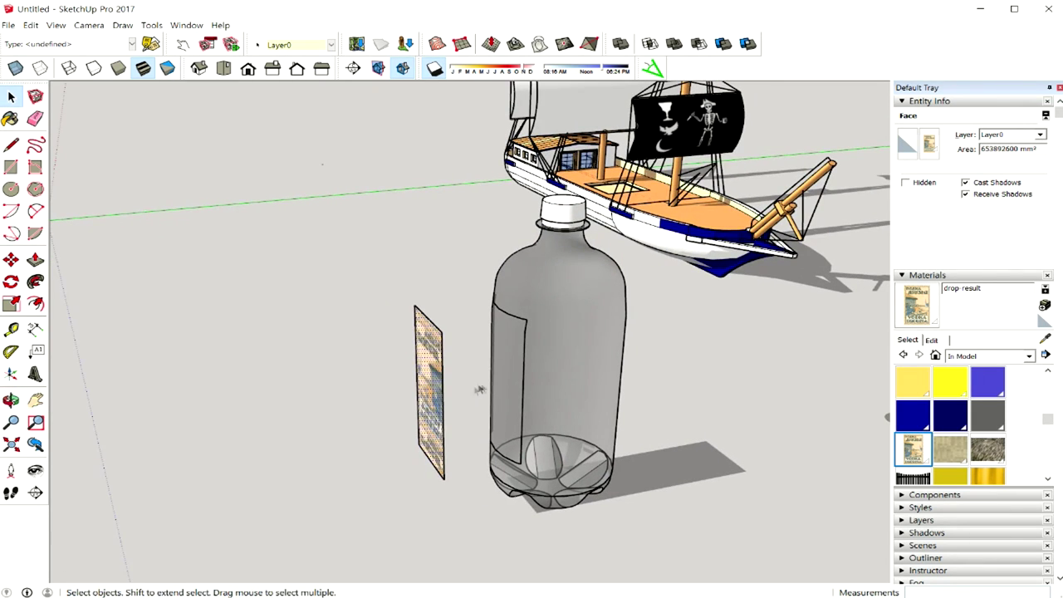
pyautogui.click(509, 380)
pyautogui.moveTo(510, 381); pyautogui.dragTo(548, 373, button='middle')
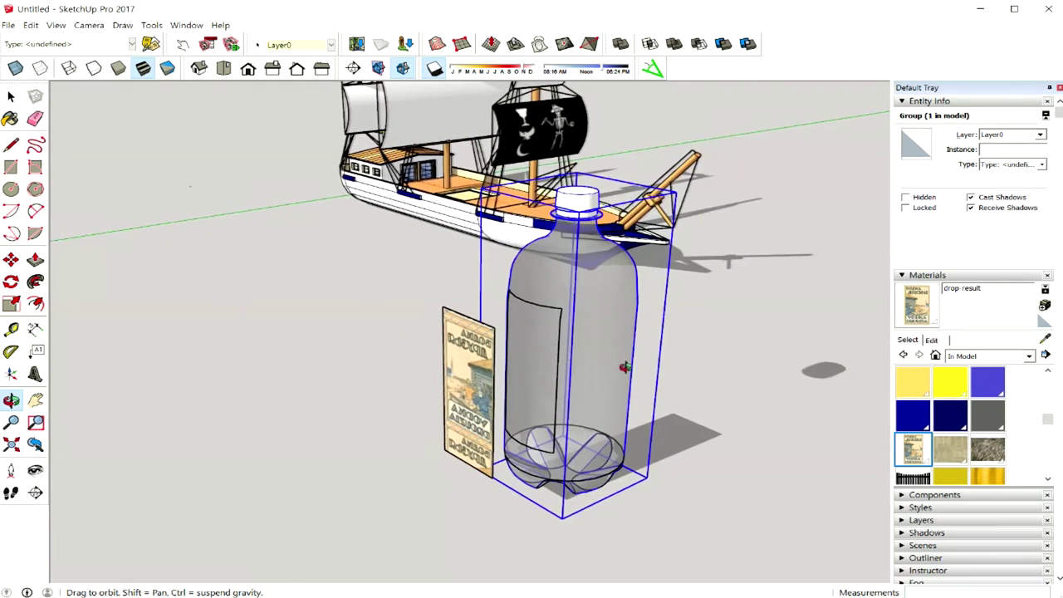
# Explode the bottle group into loose geometry.
pyautogui.doubleClick(548, 355)
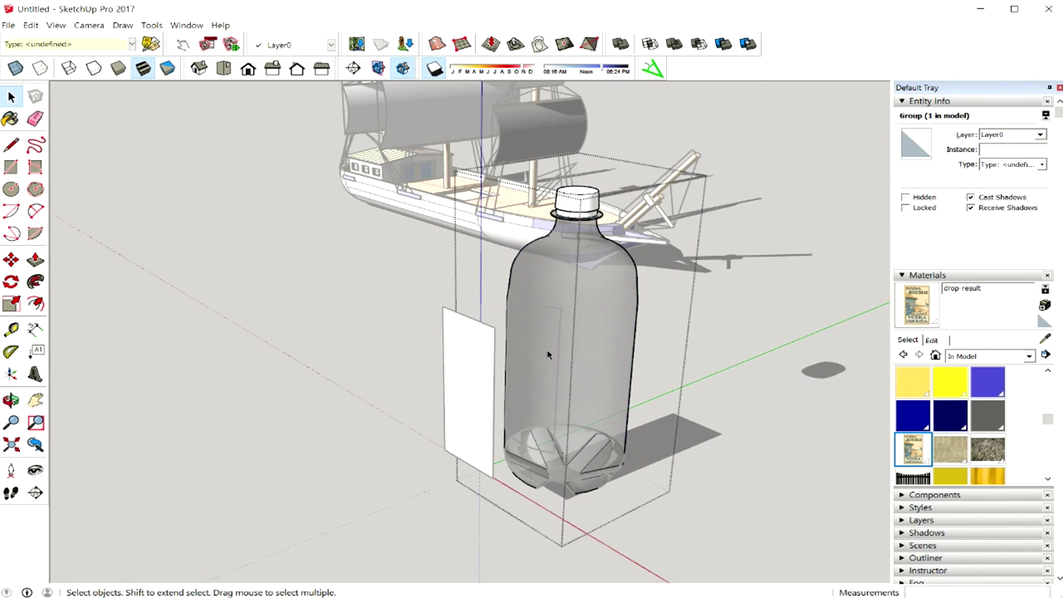
pyautogui.click(728, 485)
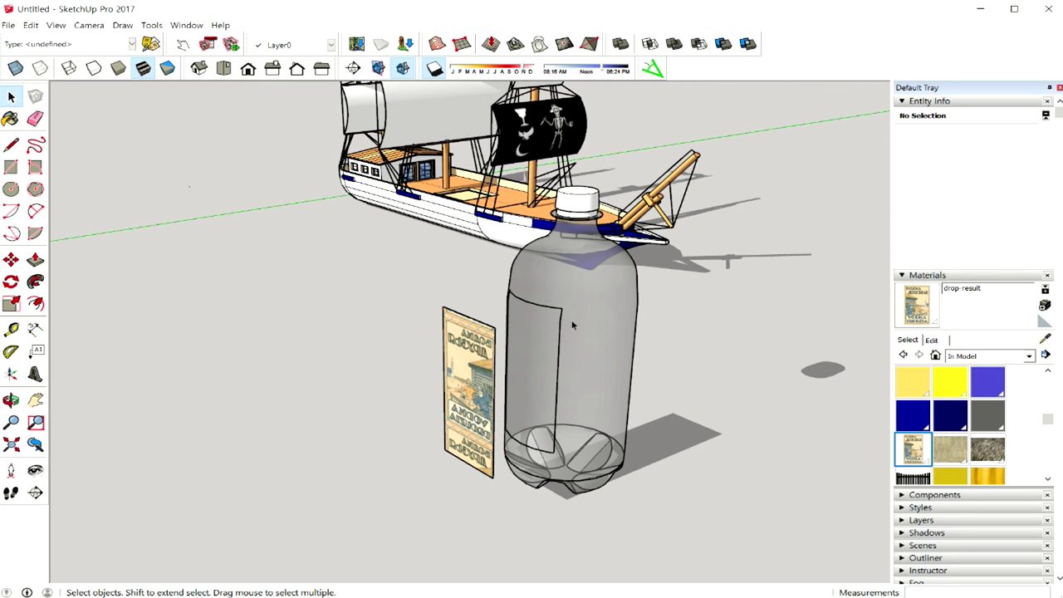
pyautogui.rightClick(572, 325)
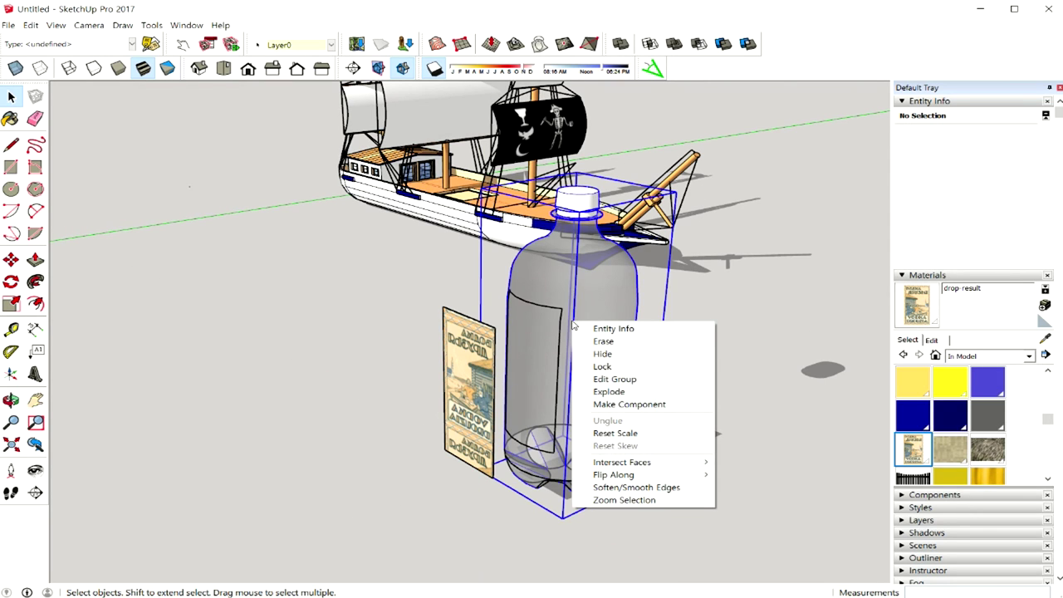
pyautogui.click(628, 392)
# Select the bottle's label face and orbit until the poster faces the camera.
pyautogui.click(546, 383)
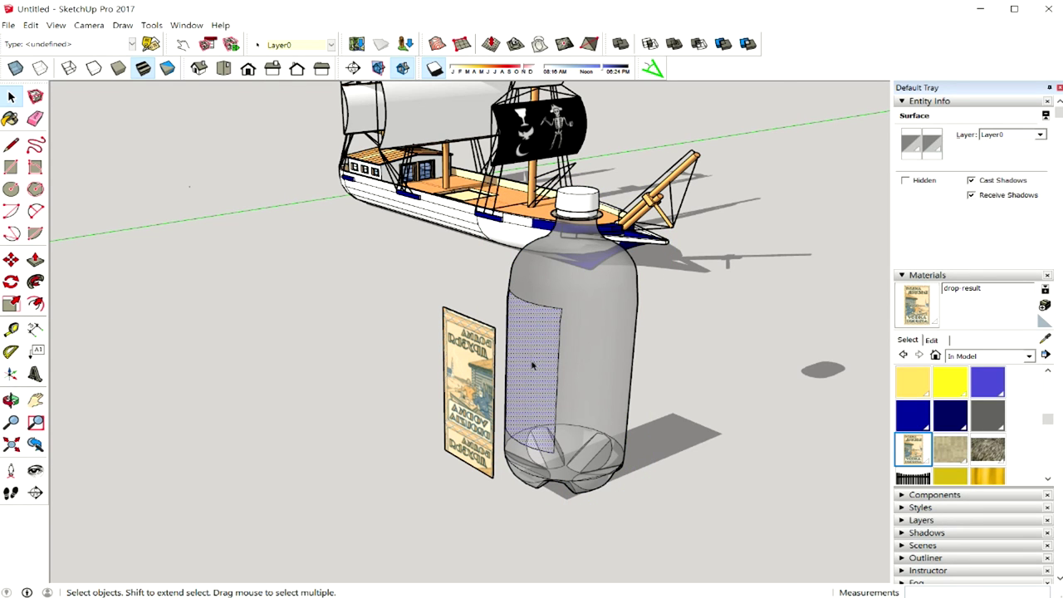
pyautogui.moveTo(538, 358); pyautogui.dragTo(499, 360, button='middle')
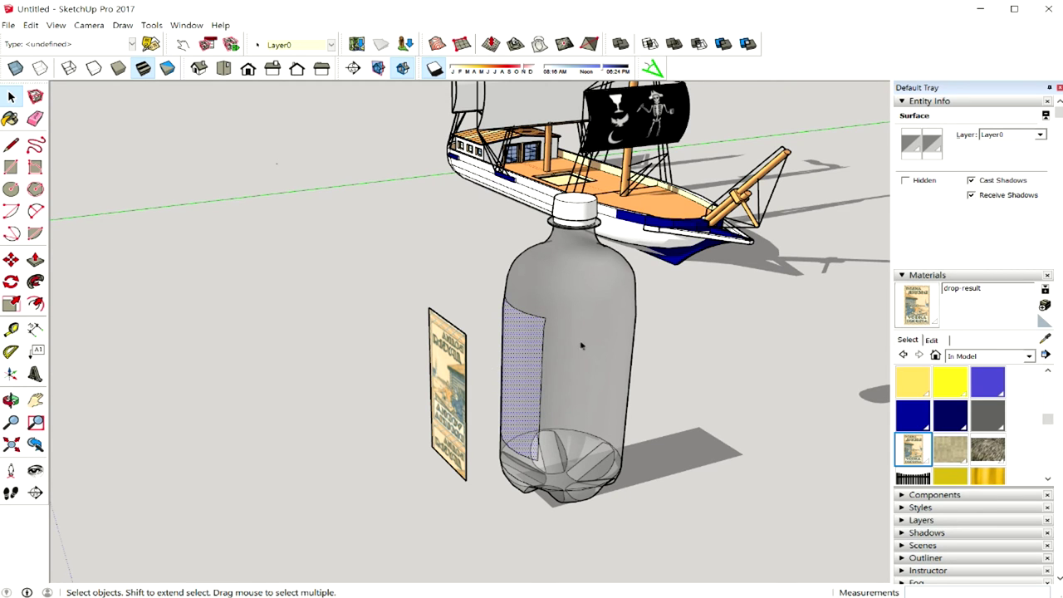
pyautogui.moveTo(581, 345); pyautogui.dragTo(421, 371, button='middle')
pyautogui.moveTo(544, 424)
pyautogui.mouseDown(button='middle')
pyautogui.moveTo(499, 391)
pyautogui.moveTo(584, 334)
pyautogui.mouseUp(button='middle')
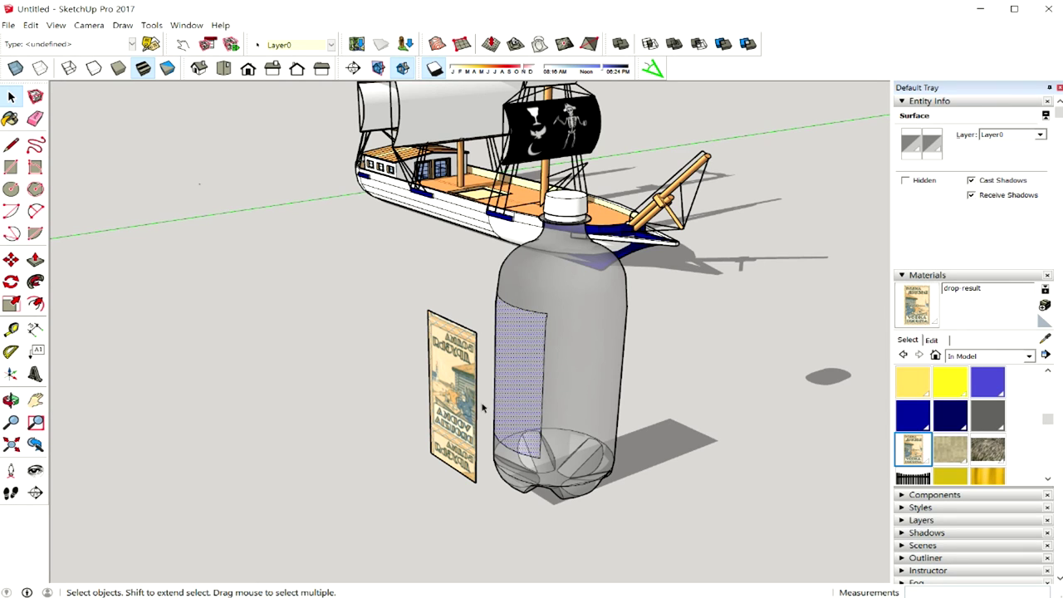
pyautogui.moveTo(479, 397); pyautogui.dragTo(456, 392, button='middle')
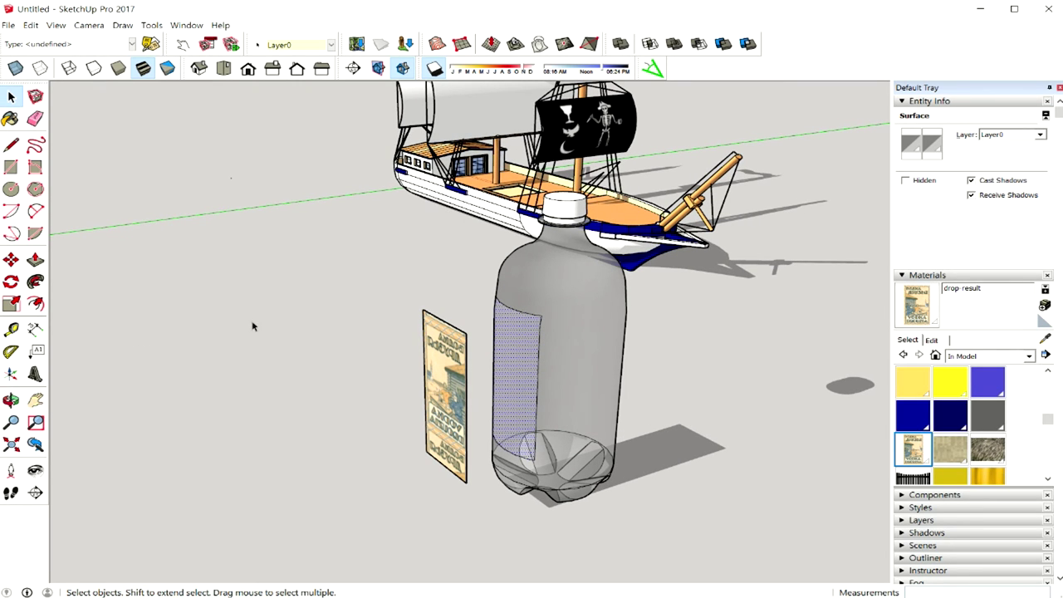
# Sample the poster material with Paint Bucket plus Alt and apply it to the bottle's label area.
pyautogui.press('b')
pyautogui.press('alt')
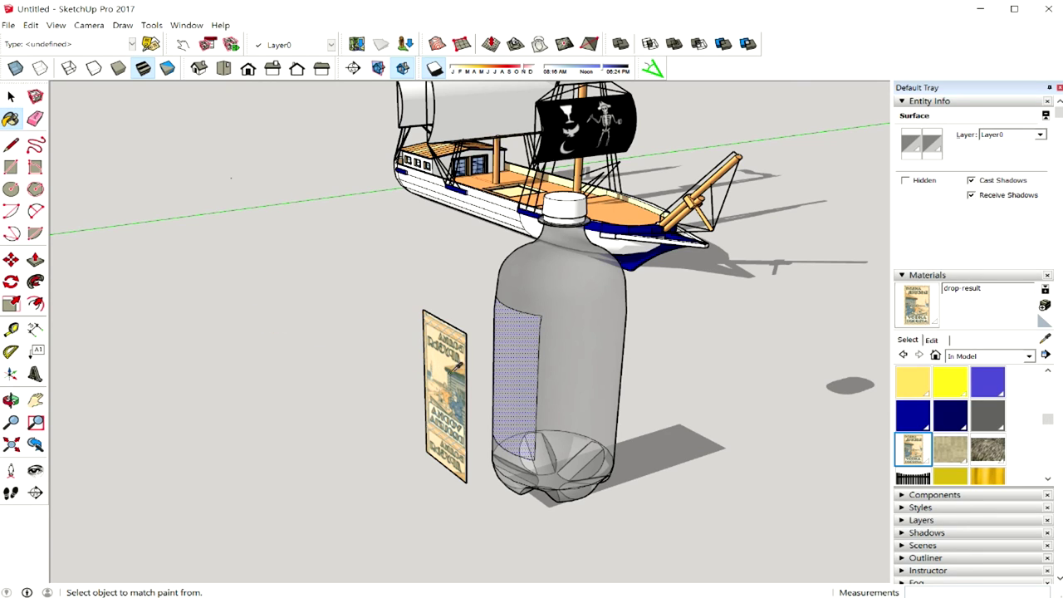
pyautogui.click(520, 363)
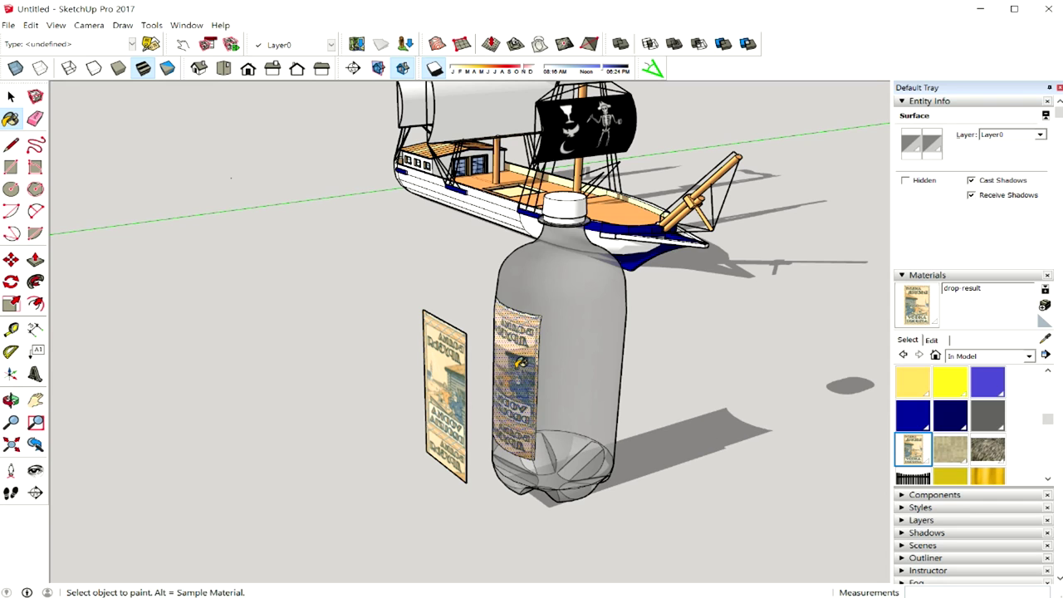
pyautogui.moveTo(520, 363); pyautogui.dragTo(686, 357, button='middle')
# Select the poster face and bring up its context menu.
pyautogui.press('space')
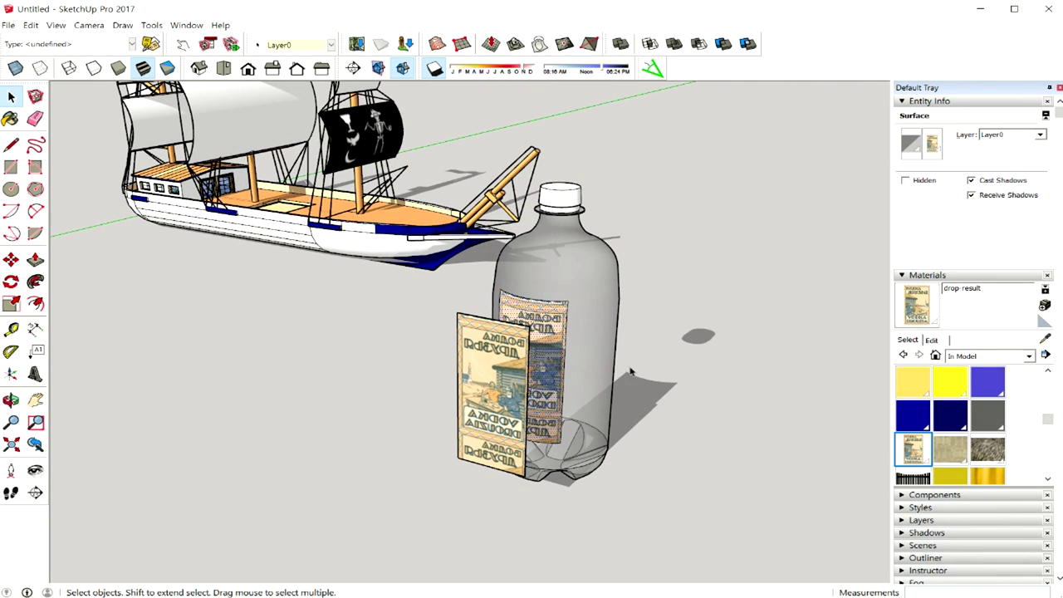
pyautogui.click(508, 391)
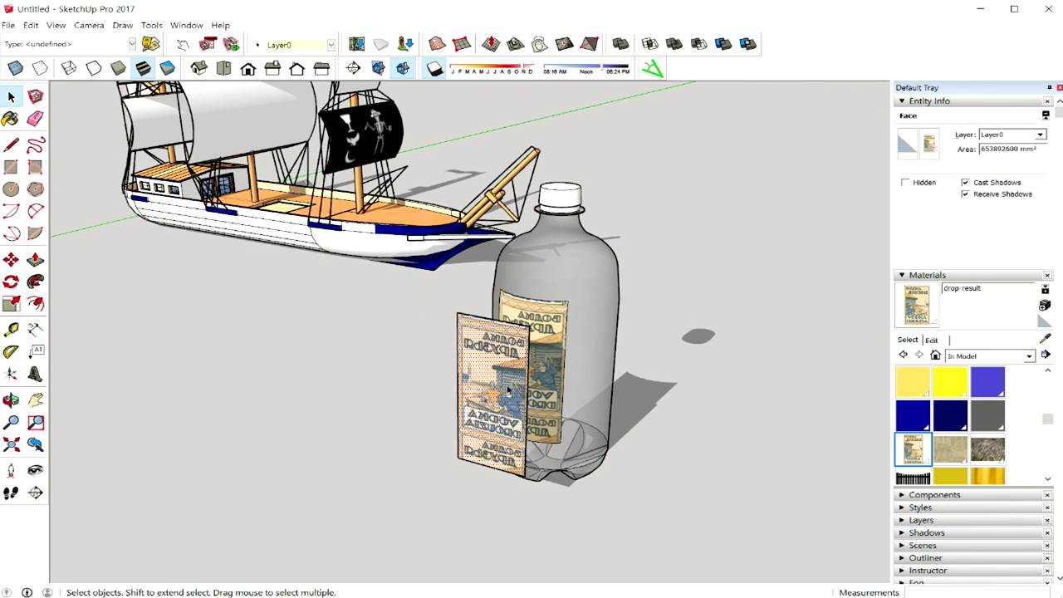
pyautogui.moveTo(509, 376)
pyautogui.mouseDown(button='middle')
pyautogui.moveTo(526, 377)
pyautogui.moveTo(349, 392)
pyautogui.moveTo(428, 391)
pyautogui.mouseUp(button='middle')
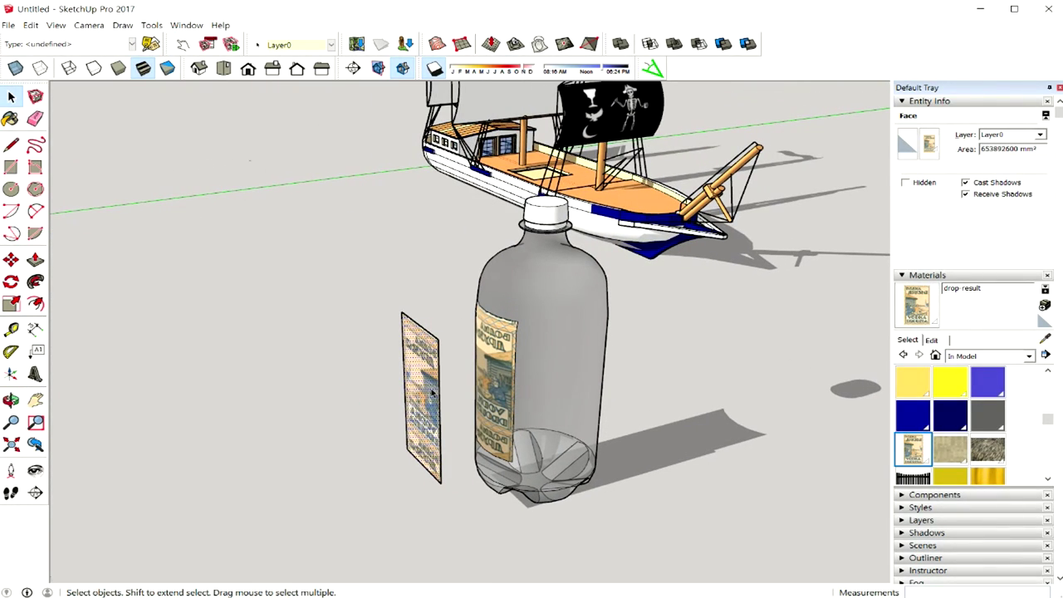
pyautogui.rightClick(421, 379)
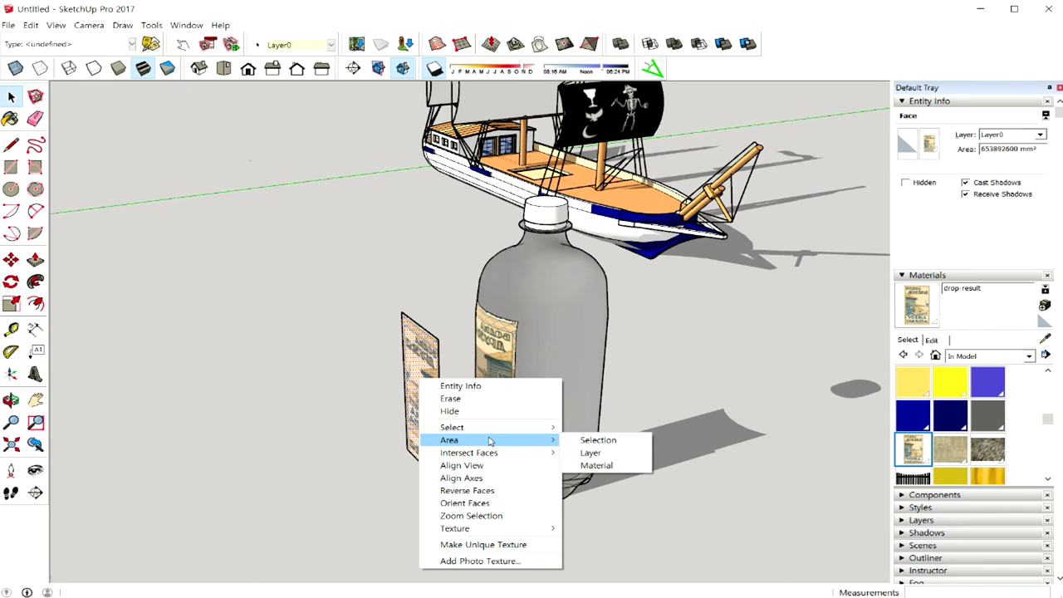
pyautogui.click(509, 380)
pyautogui.moveTo(435, 435)
pyautogui.mouseDown(button='middle')
pyautogui.moveTo(498, 430)
pyautogui.moveTo(455, 399)
pyautogui.mouseUp(button='middle')
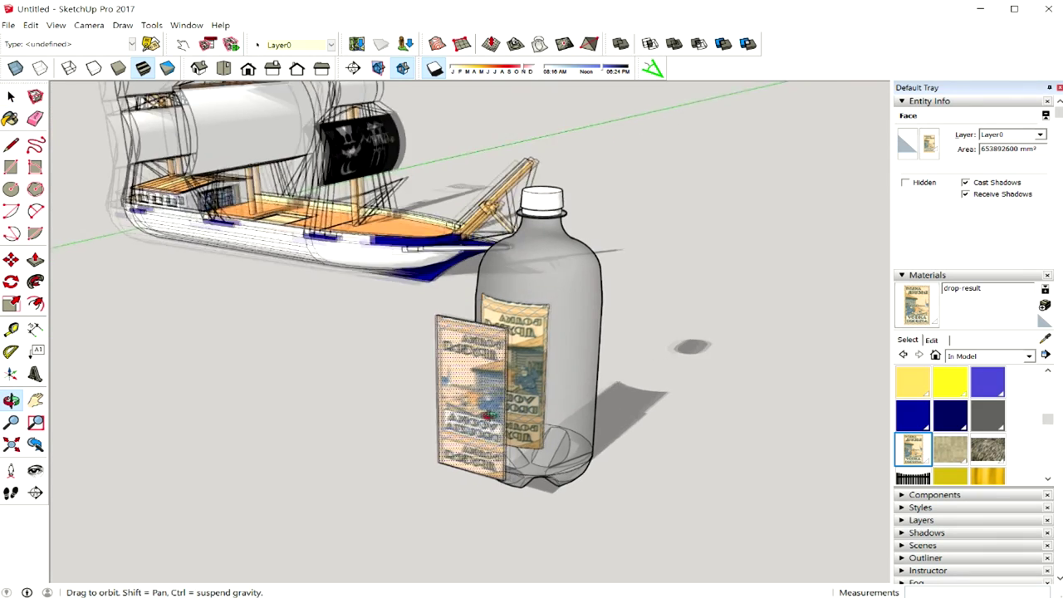
pyautogui.rightClick(455, 399)
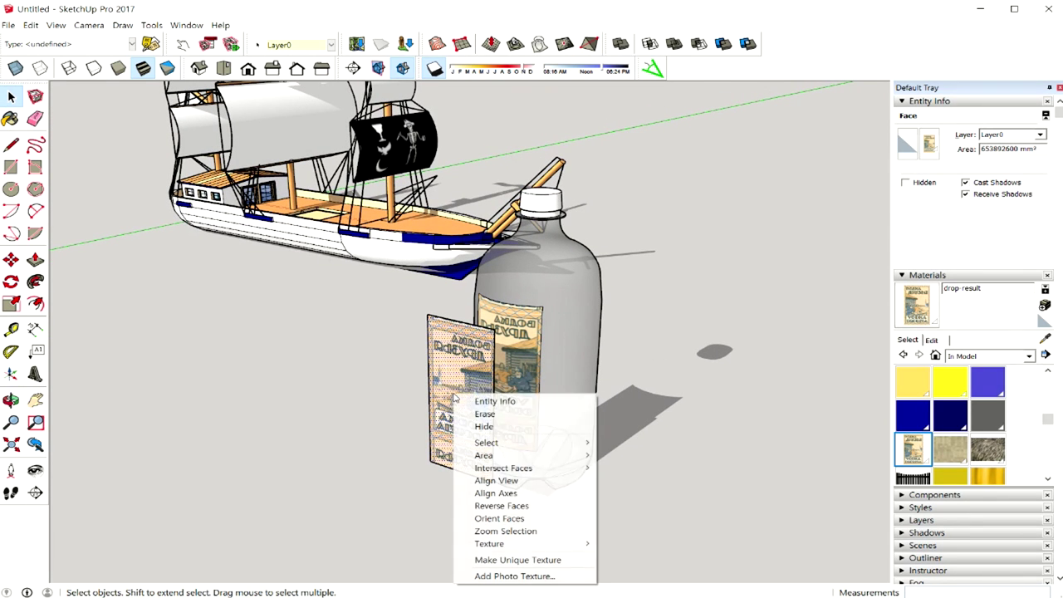
pyautogui.moveTo(503, 468)
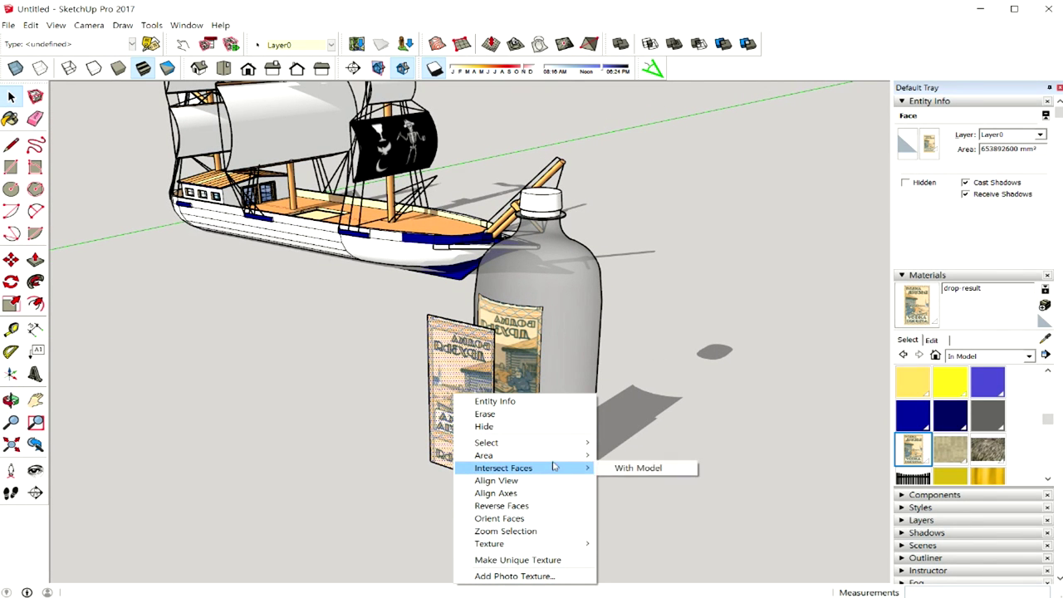
pyautogui.press('Escape')
pyautogui.press('Escape')
pyautogui.press('b')
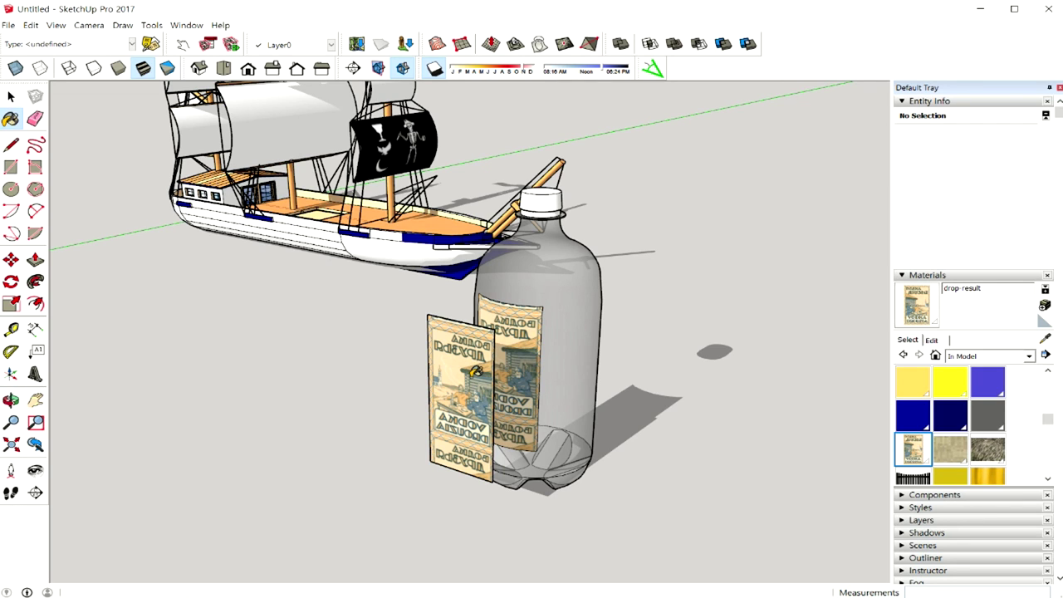
pyautogui.rightClick(471, 378)
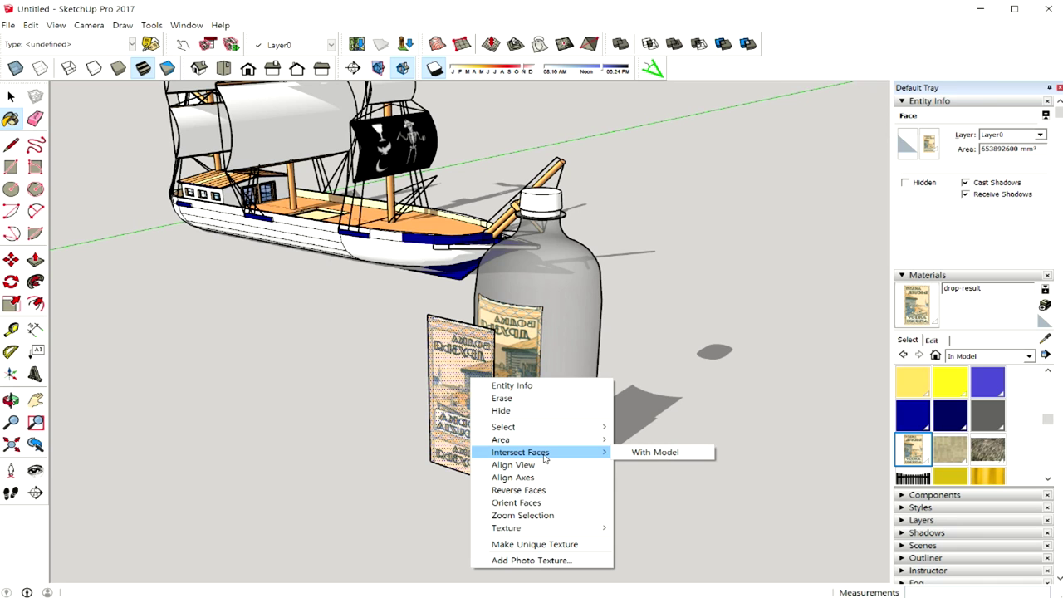
# Reverse the poster face so its blank back shows, and orbit to view the bottle's label.
pyautogui.click(540, 490)
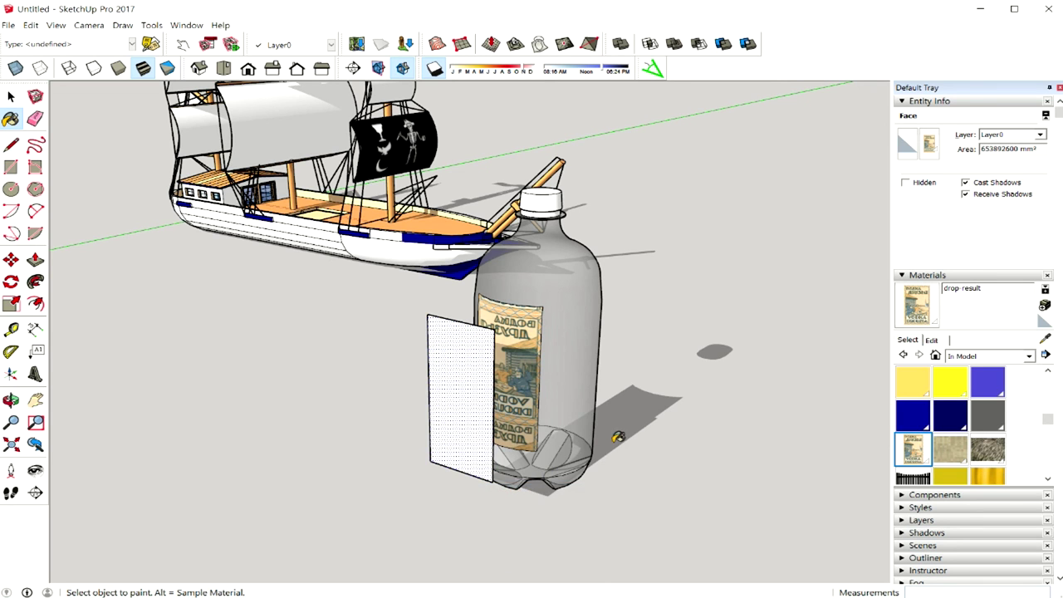
pyautogui.moveTo(619, 437); pyautogui.dragTo(573, 449, button='middle')
pyautogui.moveTo(577, 449); pyautogui.dragTo(478, 457)
pyautogui.press('b')
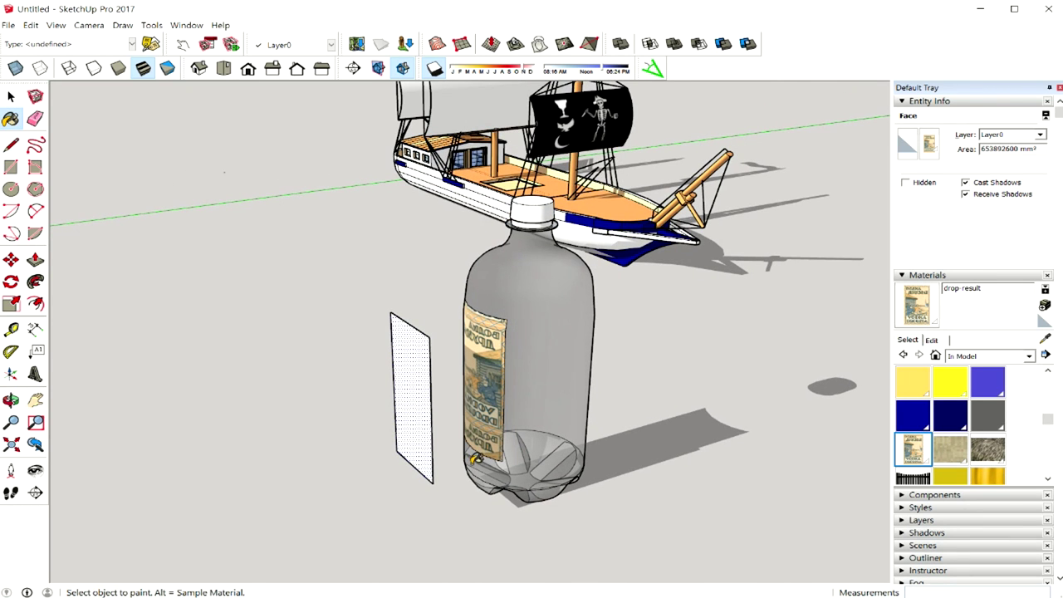